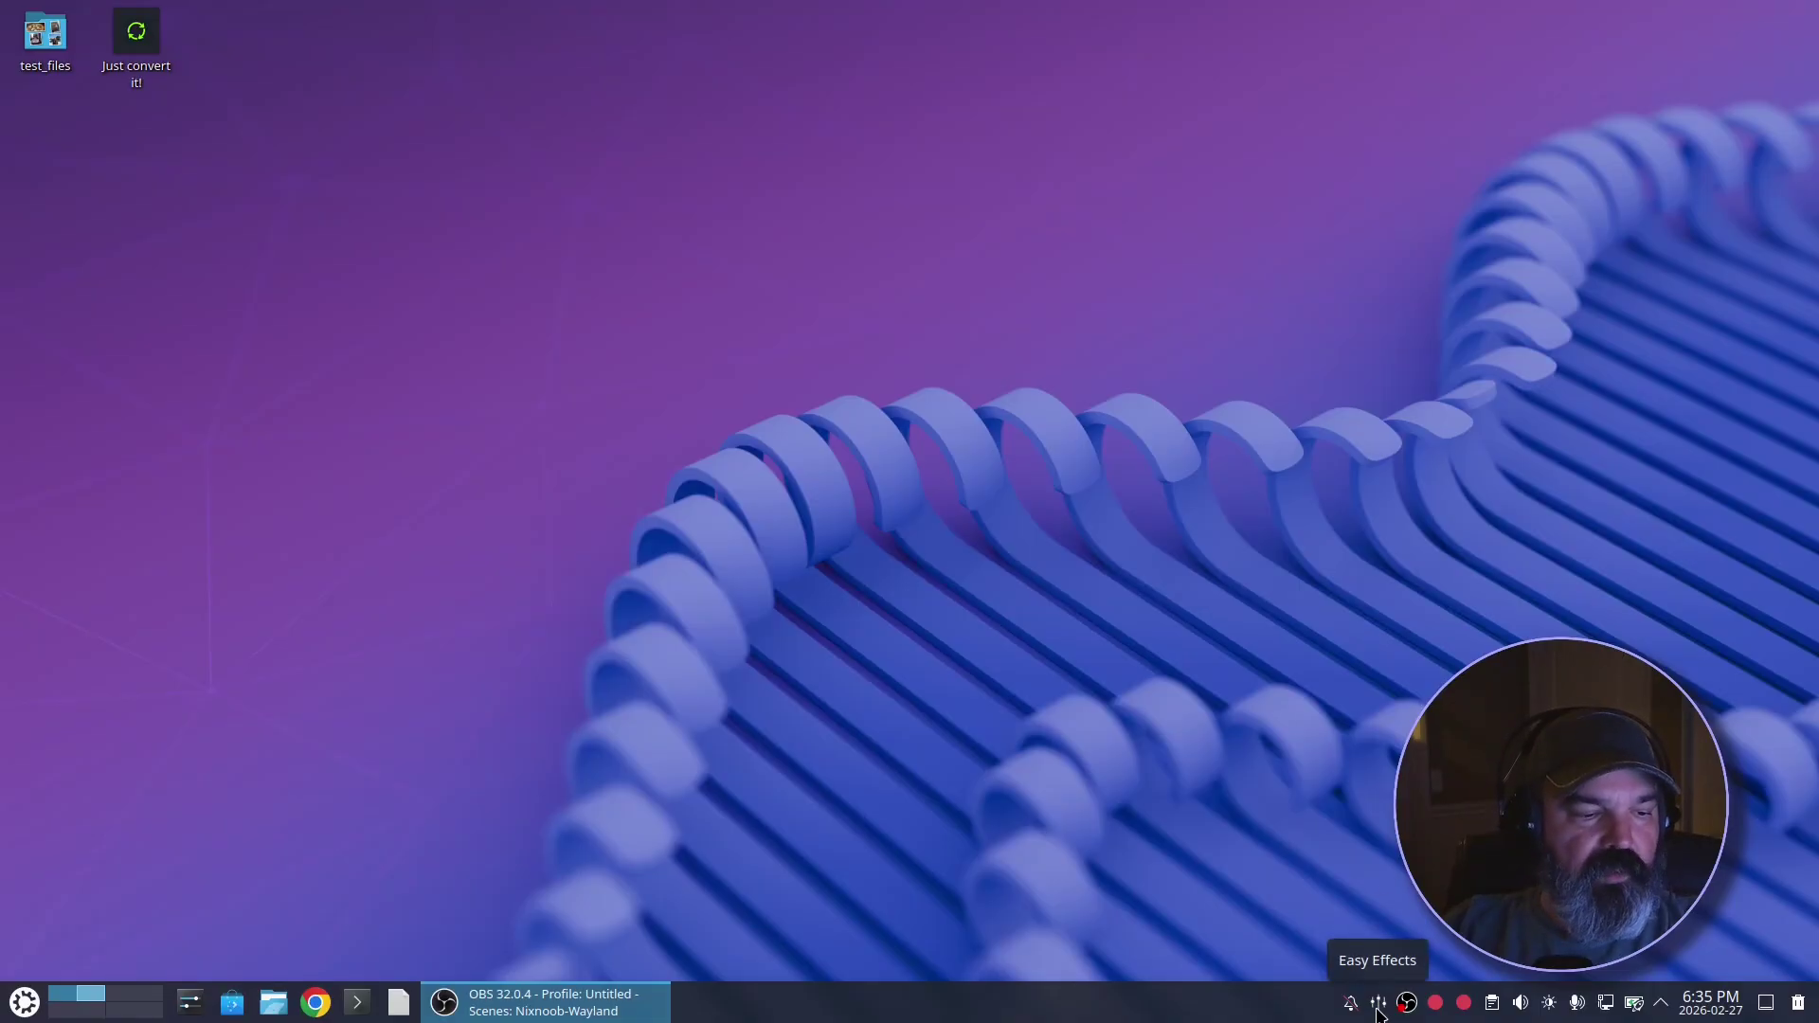
Open Easy Effects on its microphone input effects and reposition its window on the desktop.
click(29, 997)
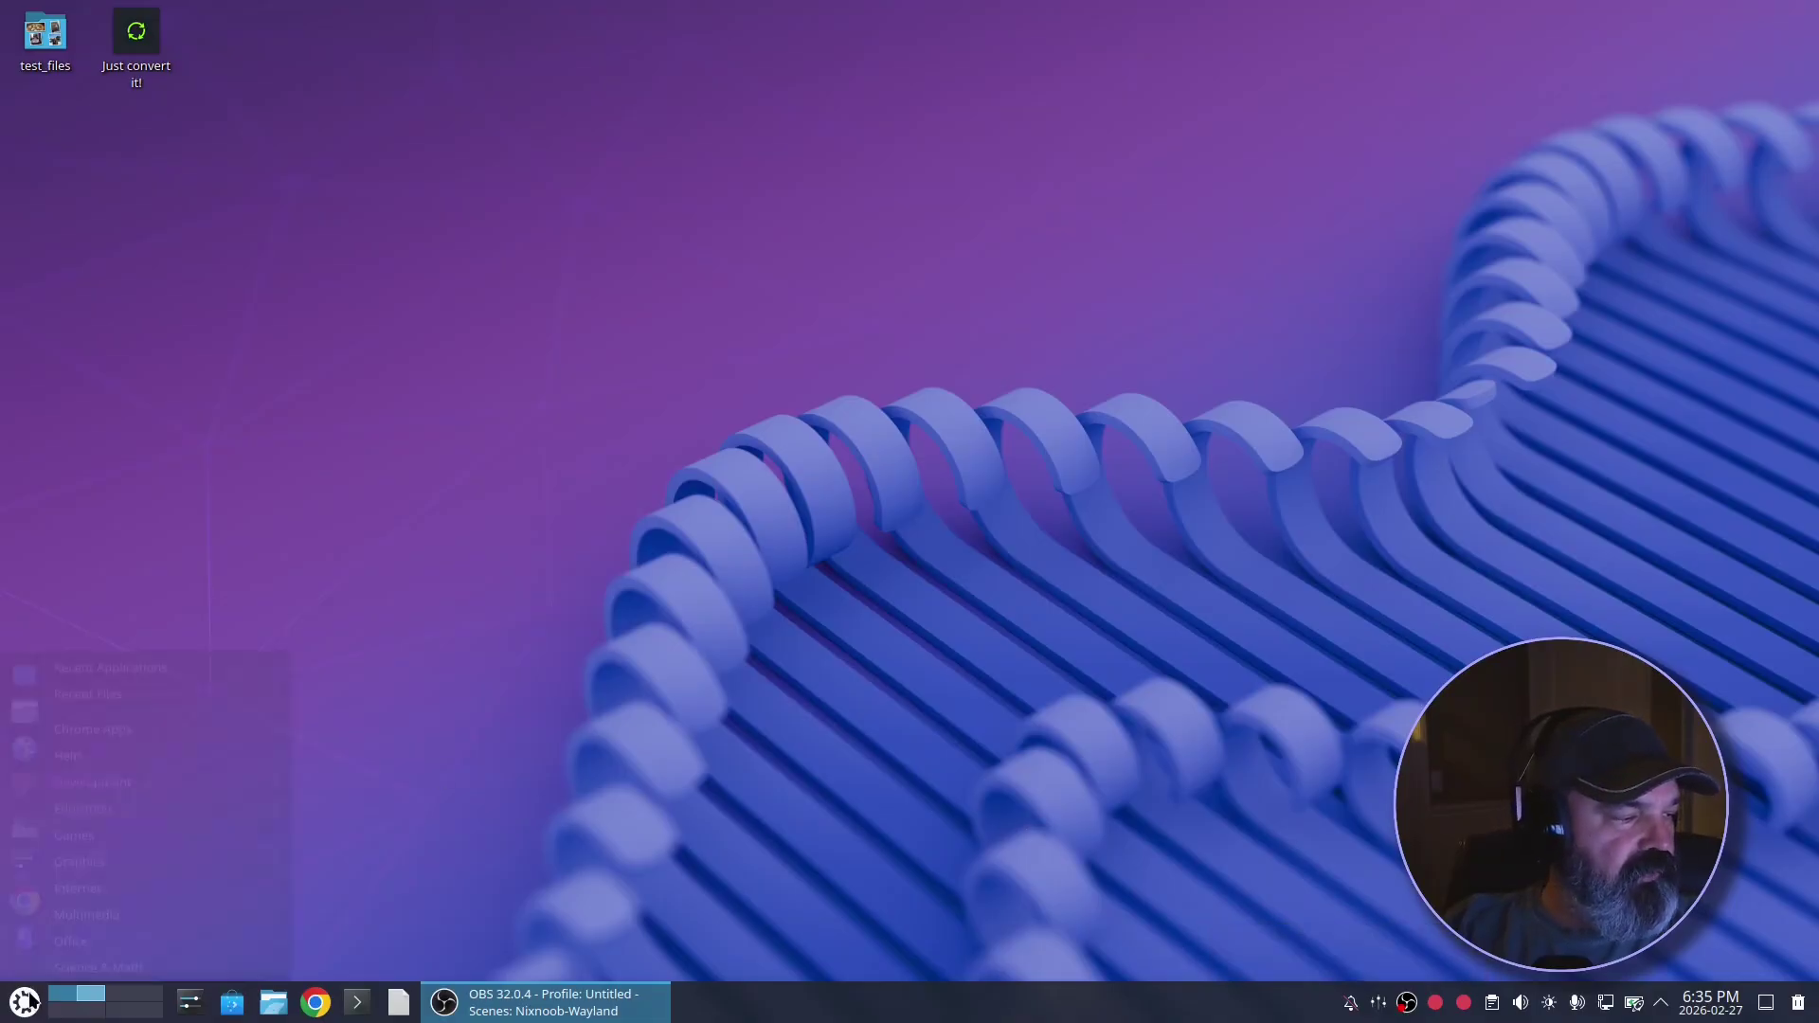
mouse_move(116, 804)
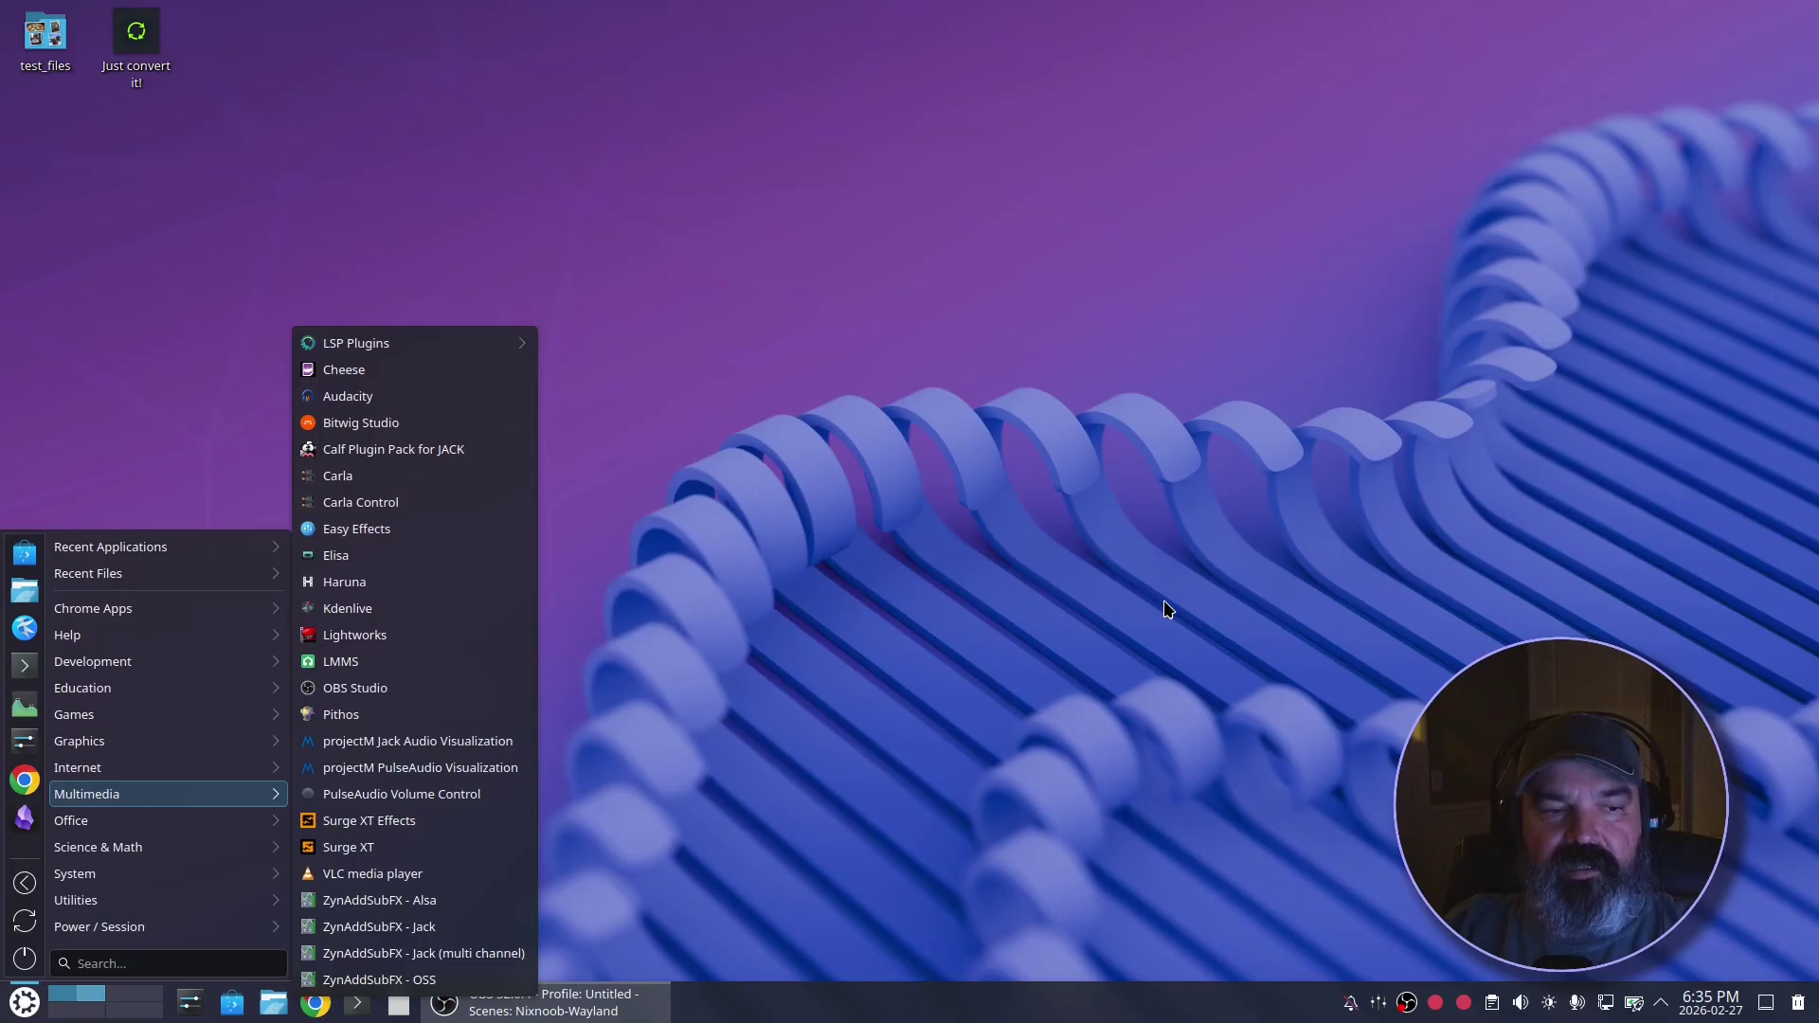
click(1246, 441)
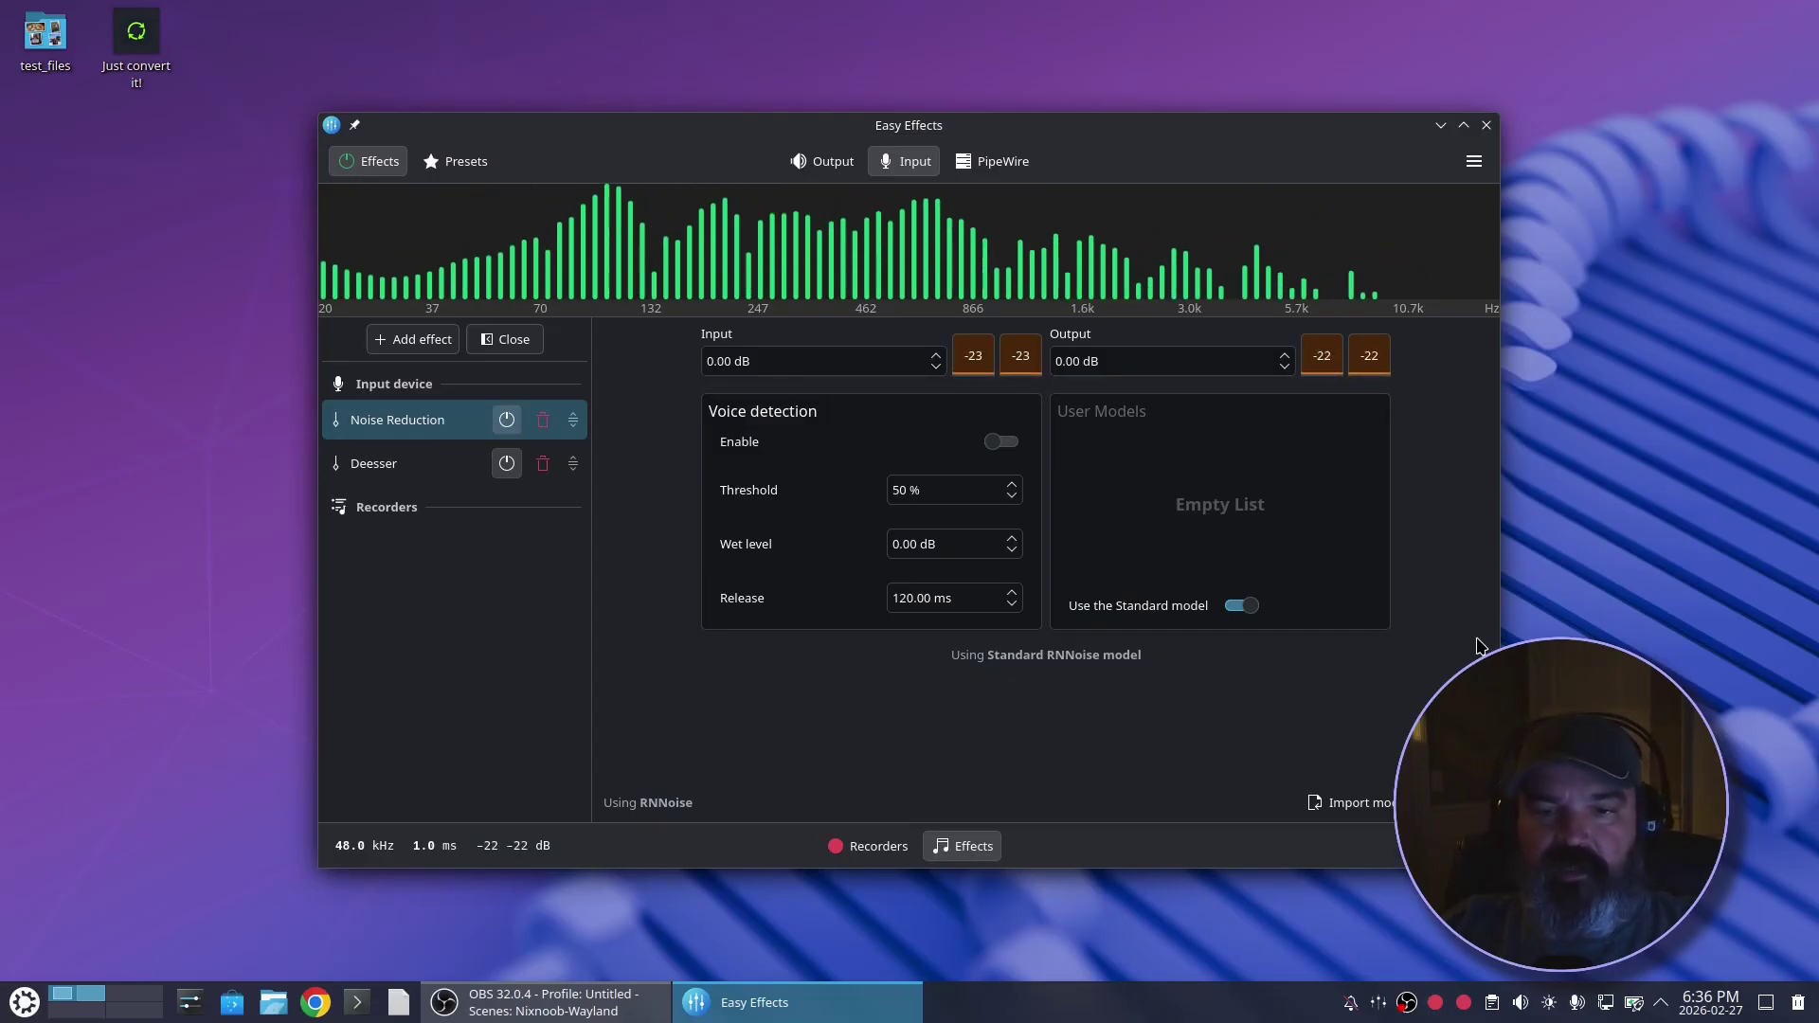
drag(1149, 150, 1033, 114)
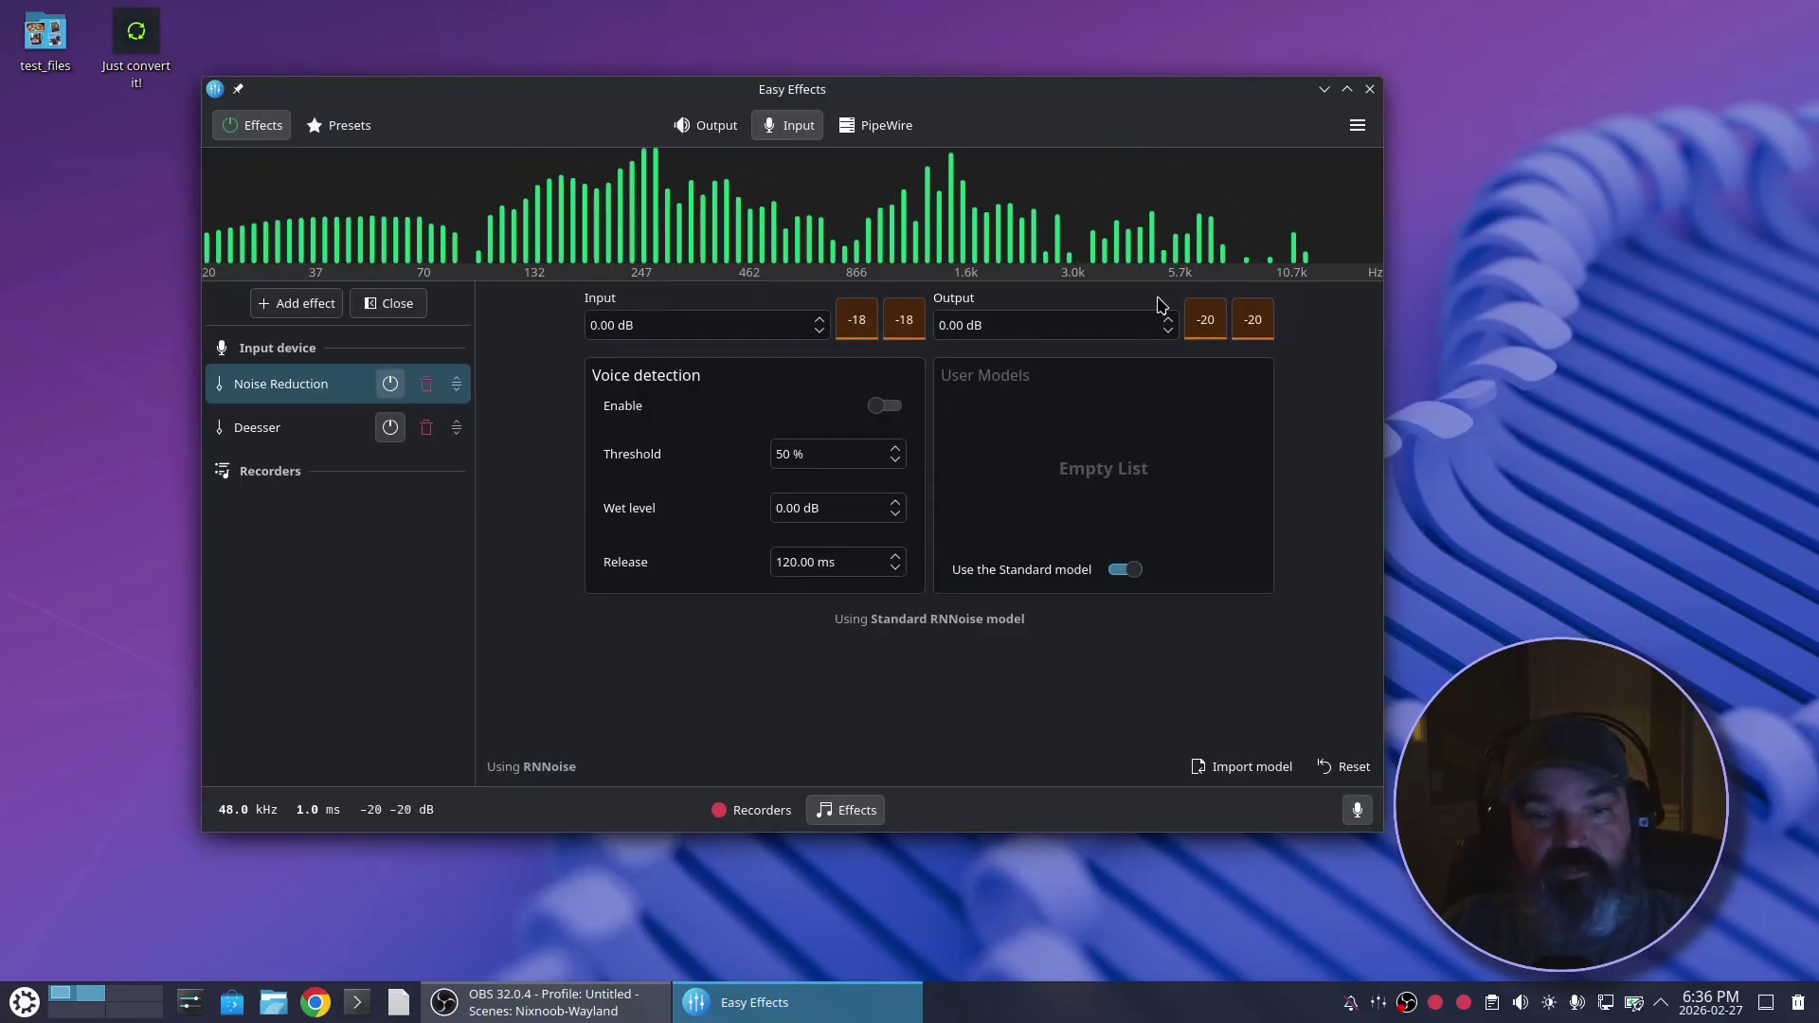
Try the Chipmunk and Satan local input presets, switch back to the Voice preset, and close the preset list.
click(334, 133)
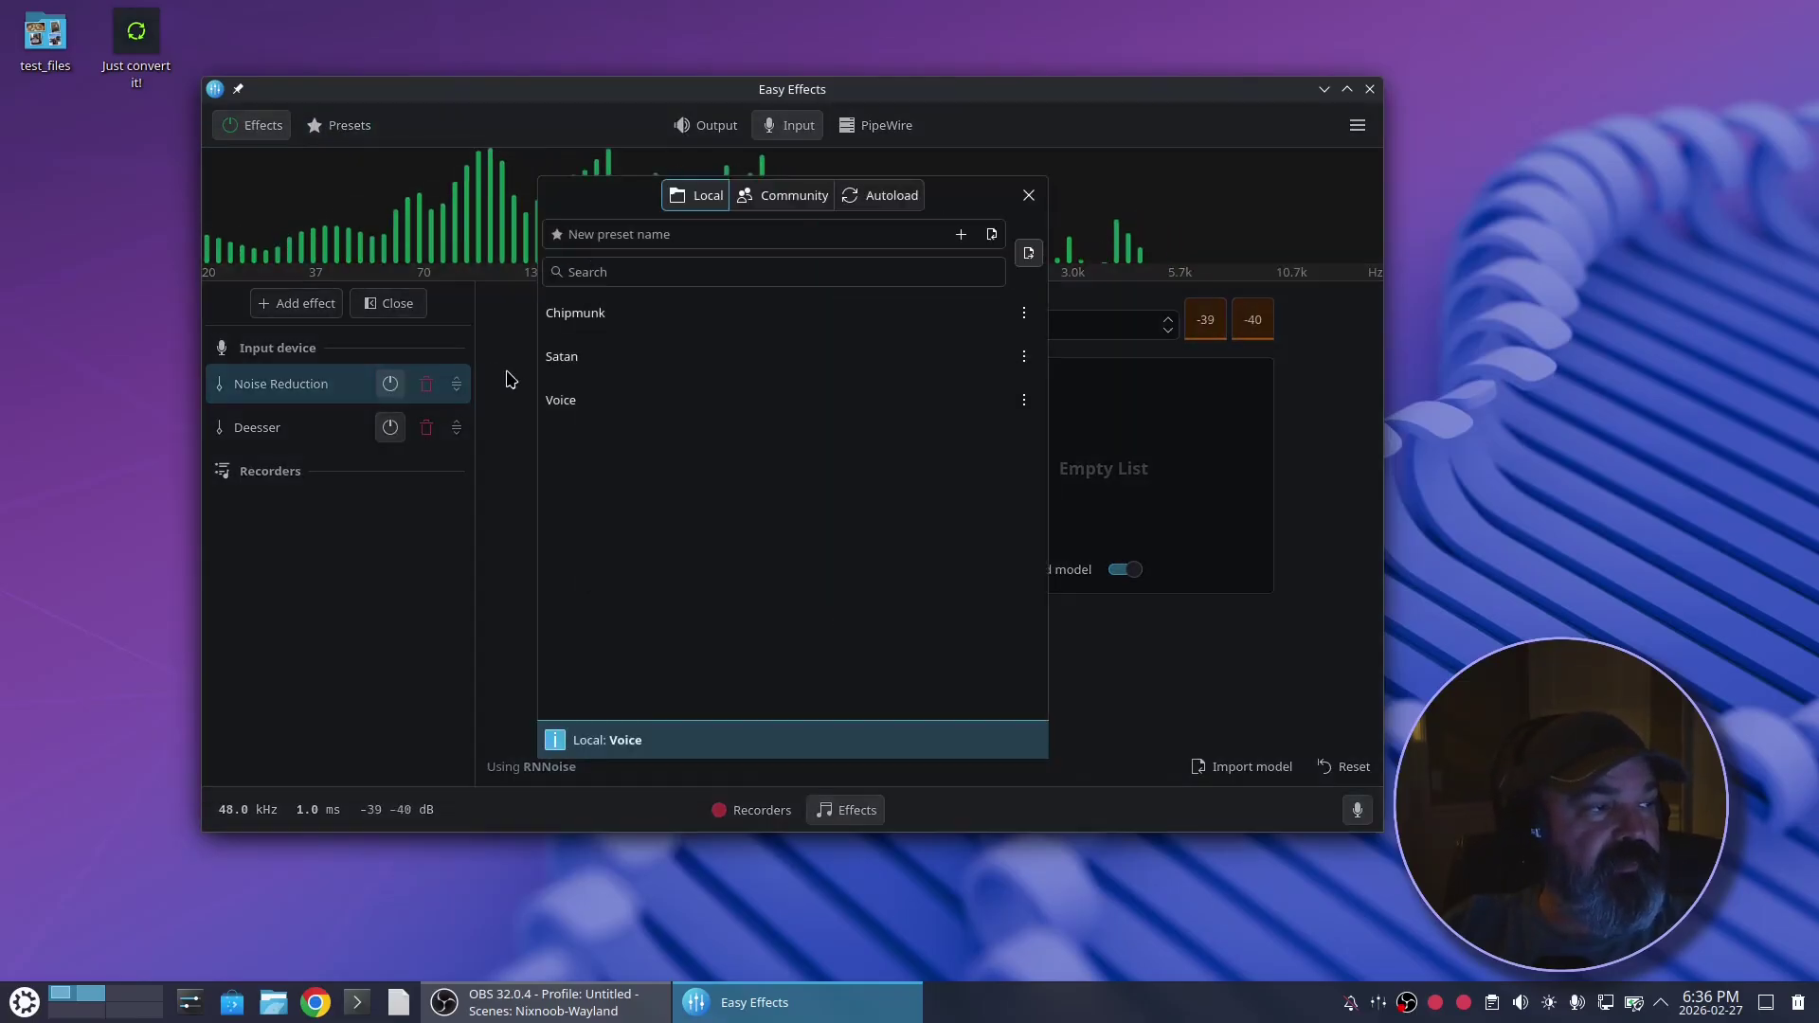
click(656, 326)
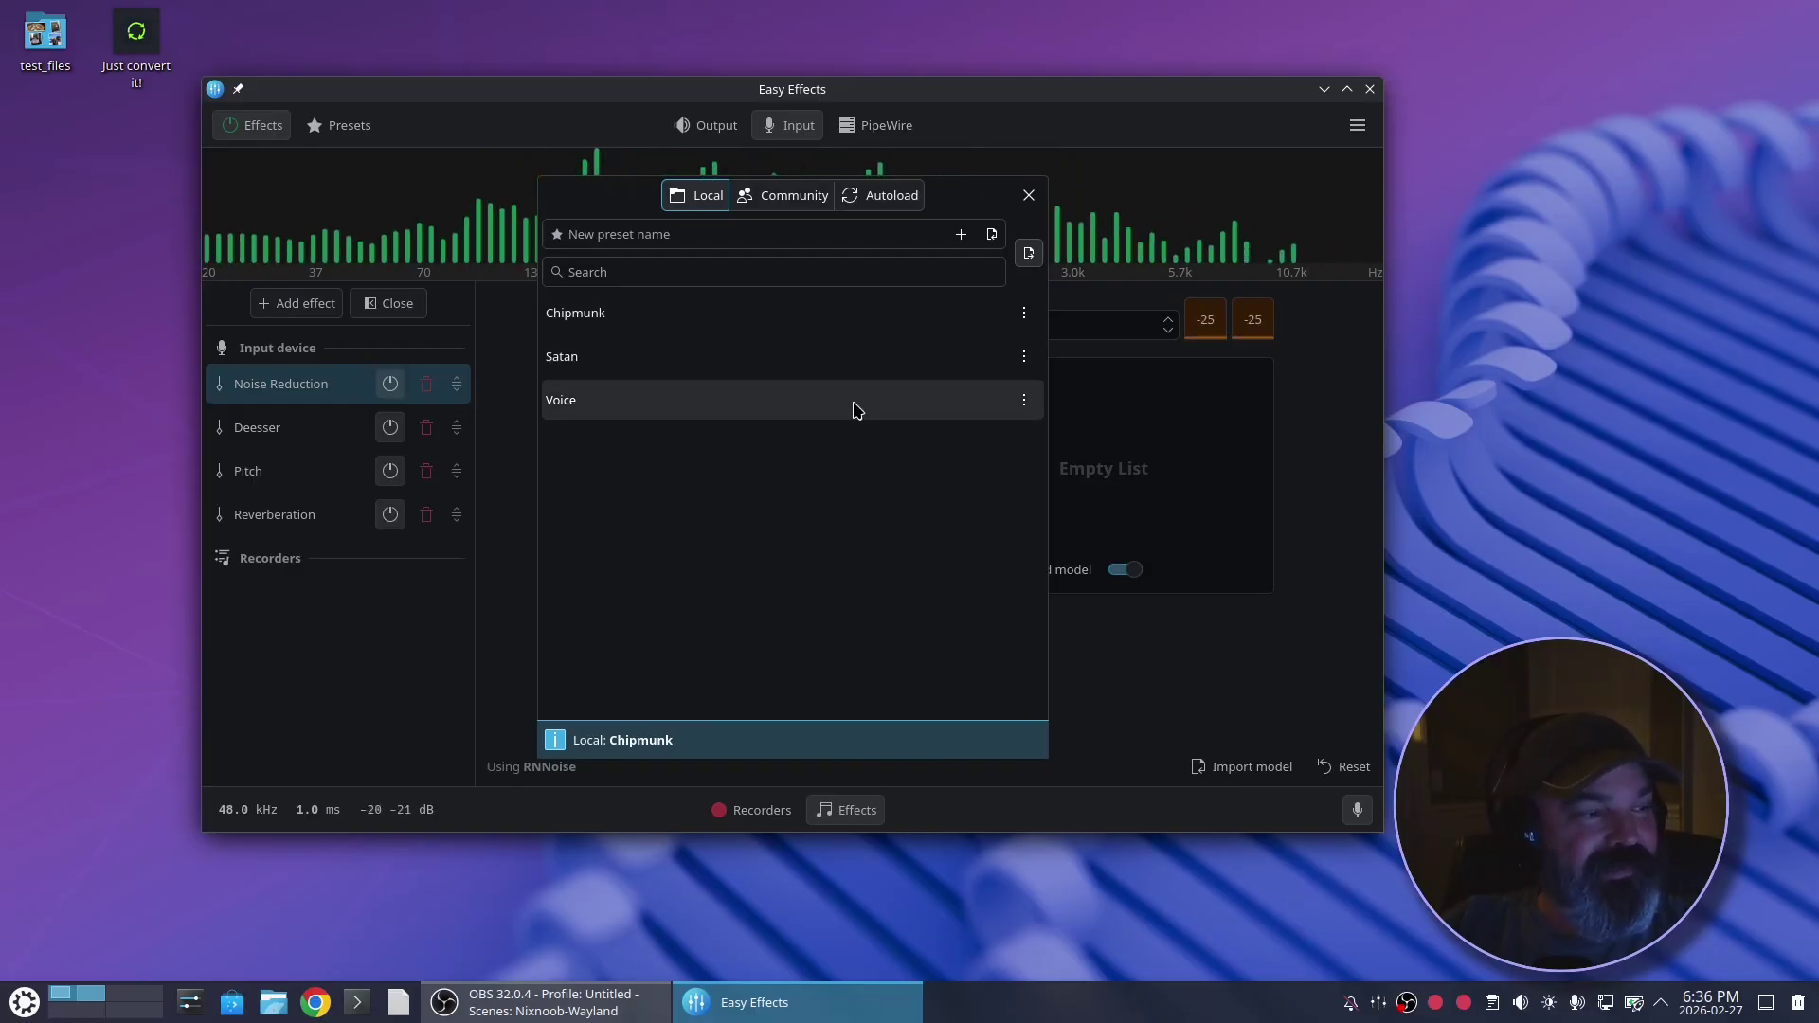
click(625, 362)
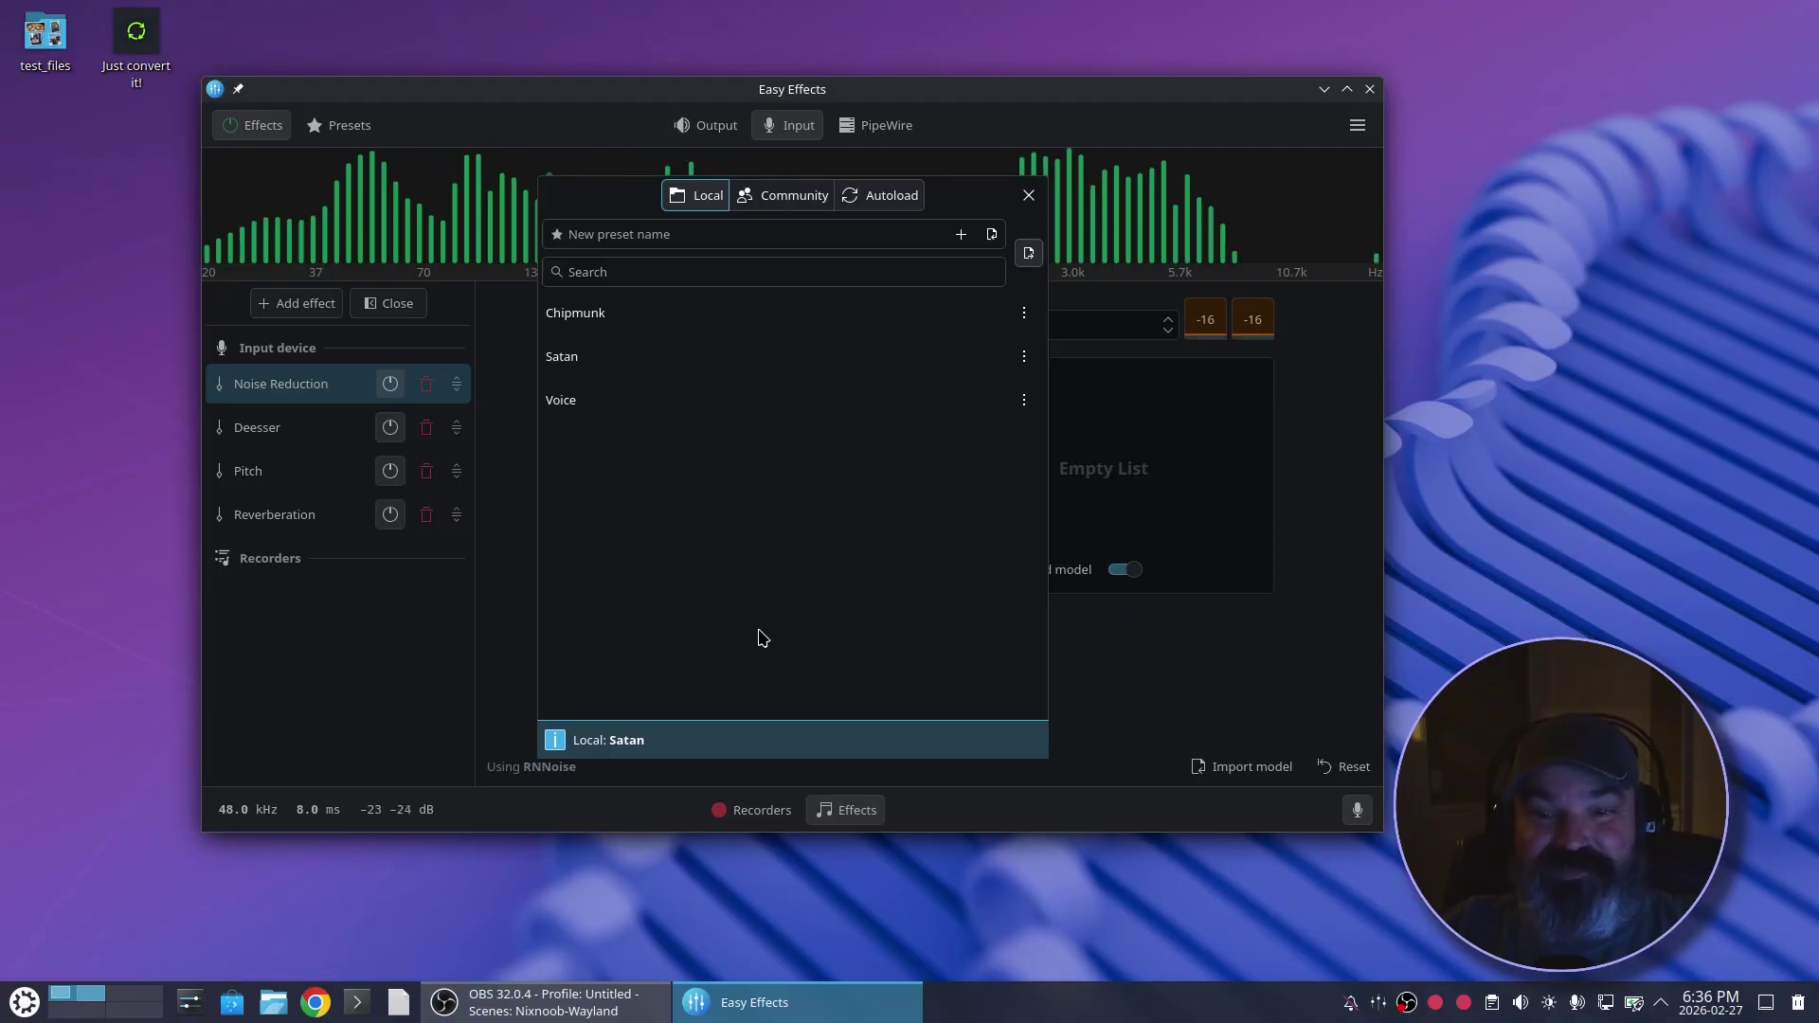
click(596, 399)
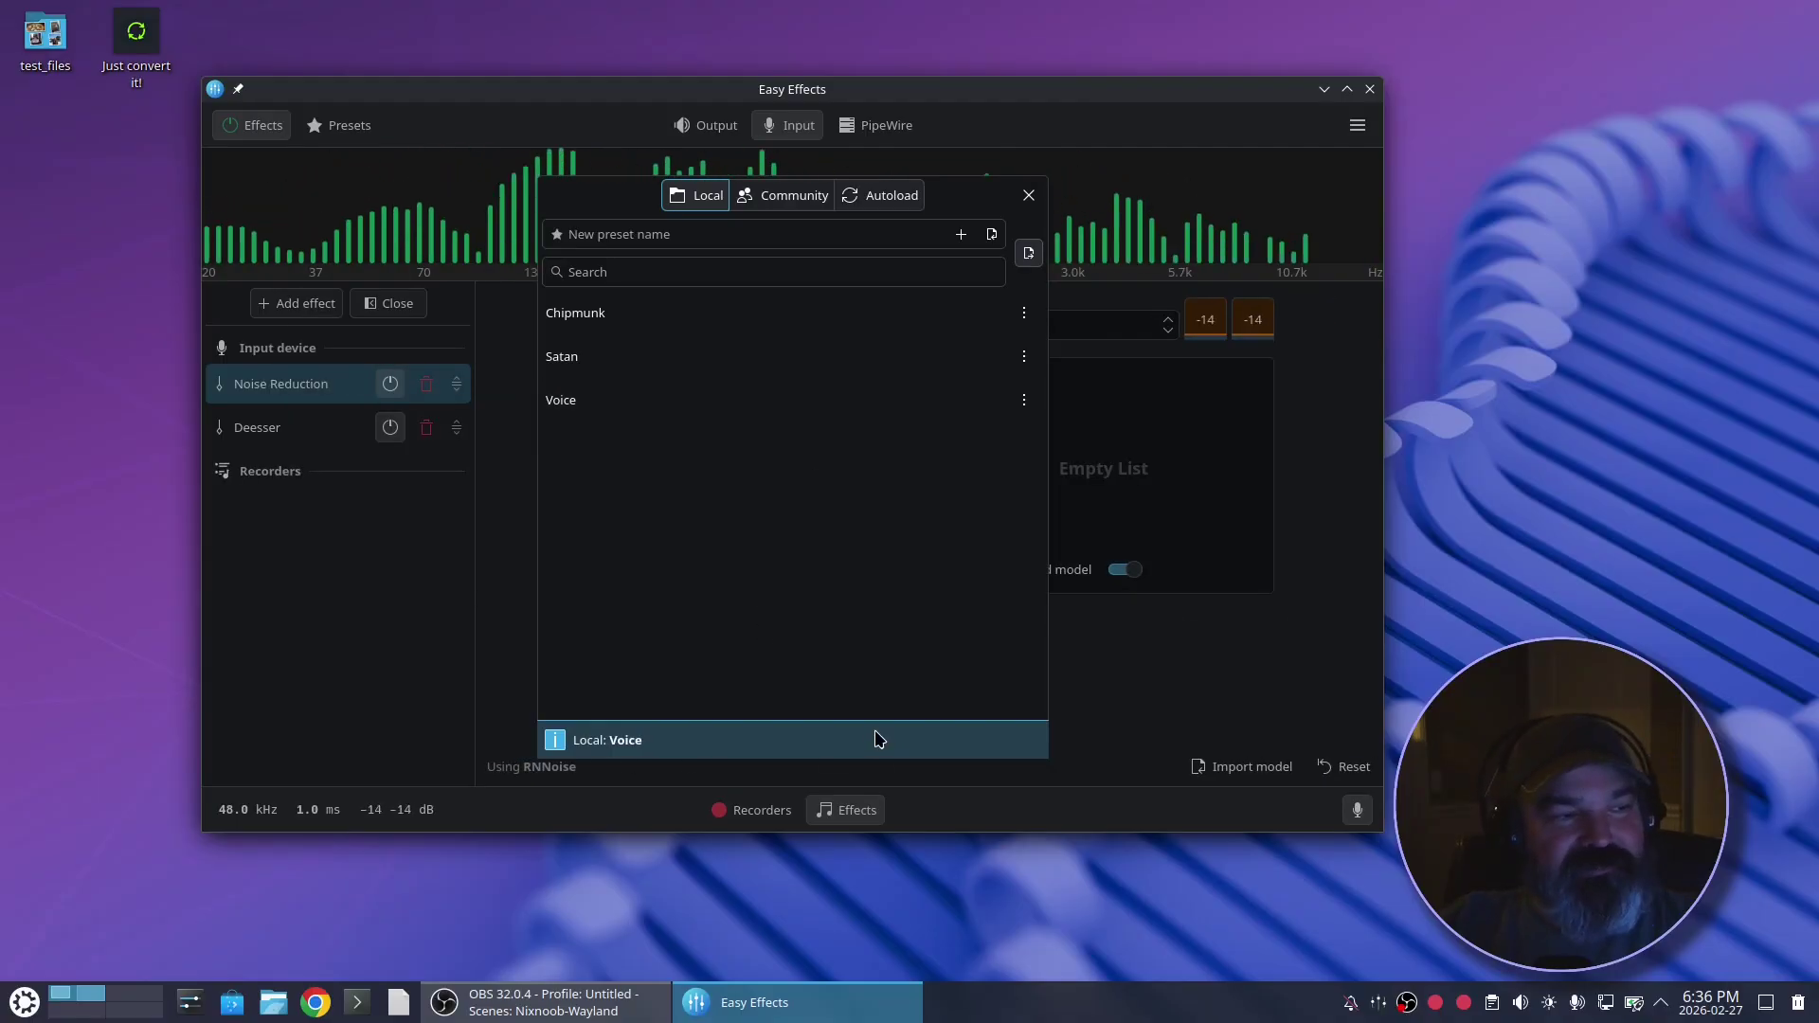
click(1029, 196)
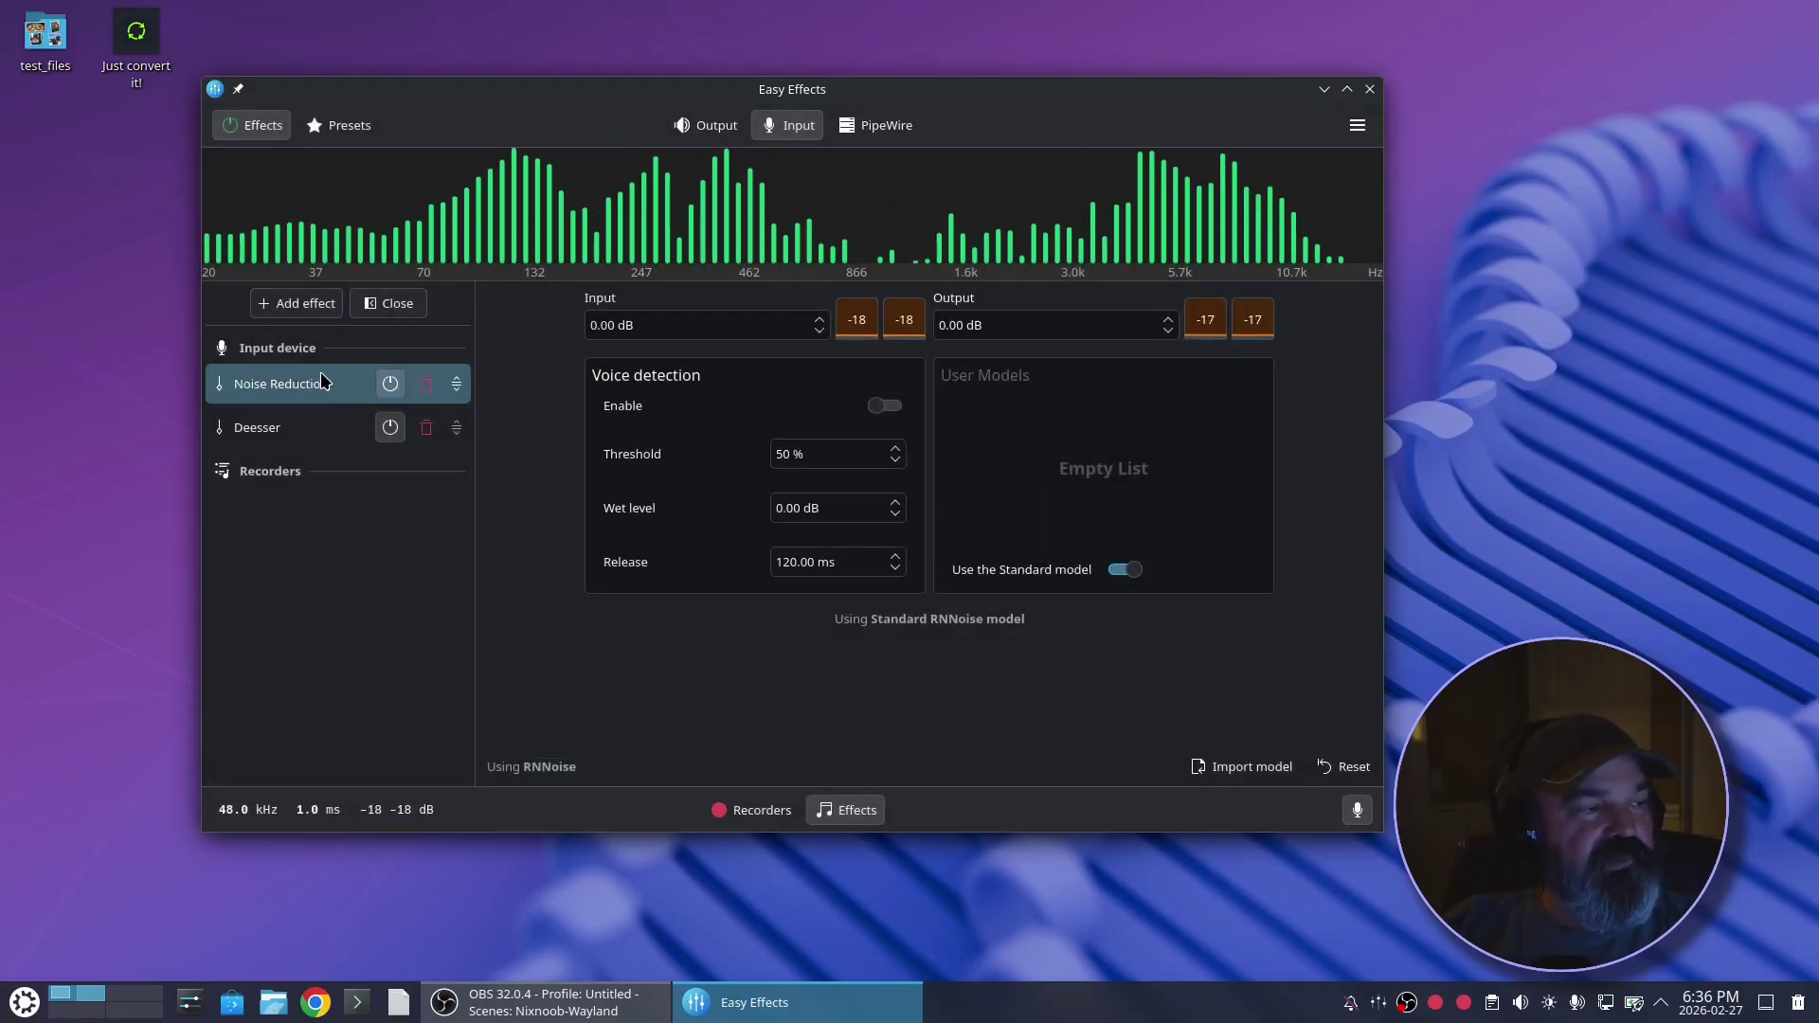
Bypass and re-enable the Noise Reduction effect and the Deesser effect one after the other to compare the sound.
click(389, 384)
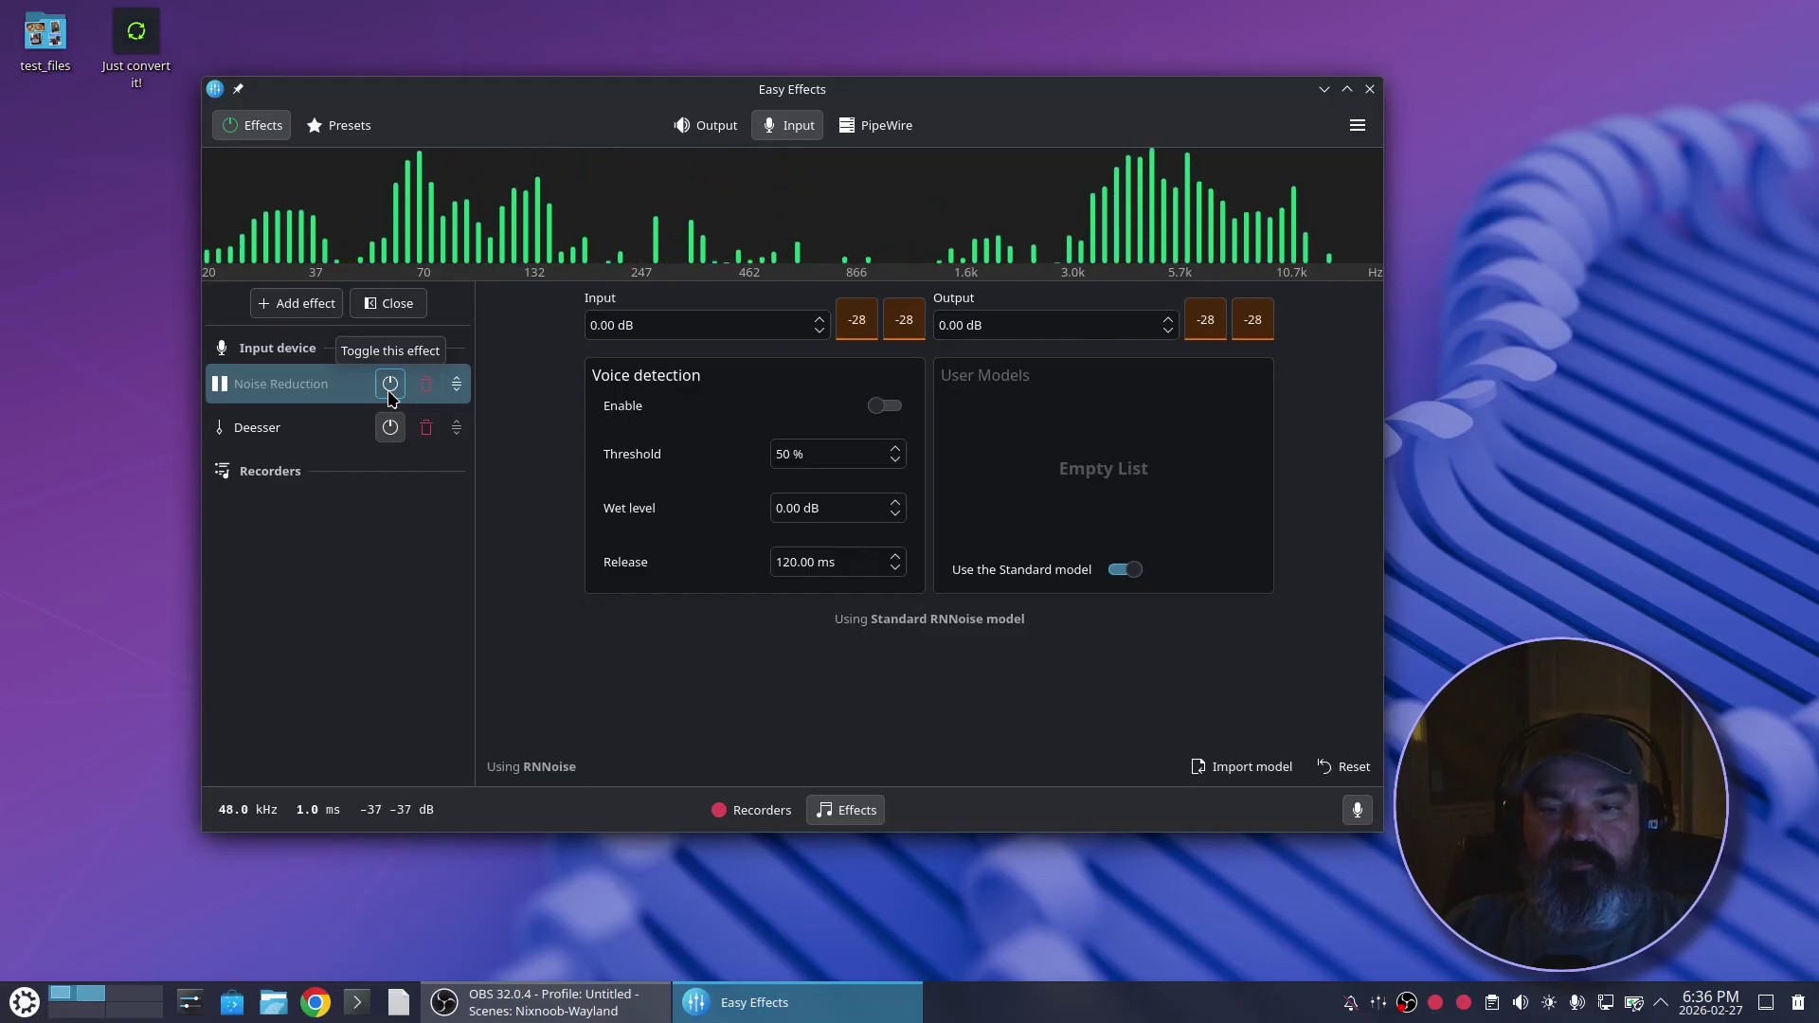
click(389, 392)
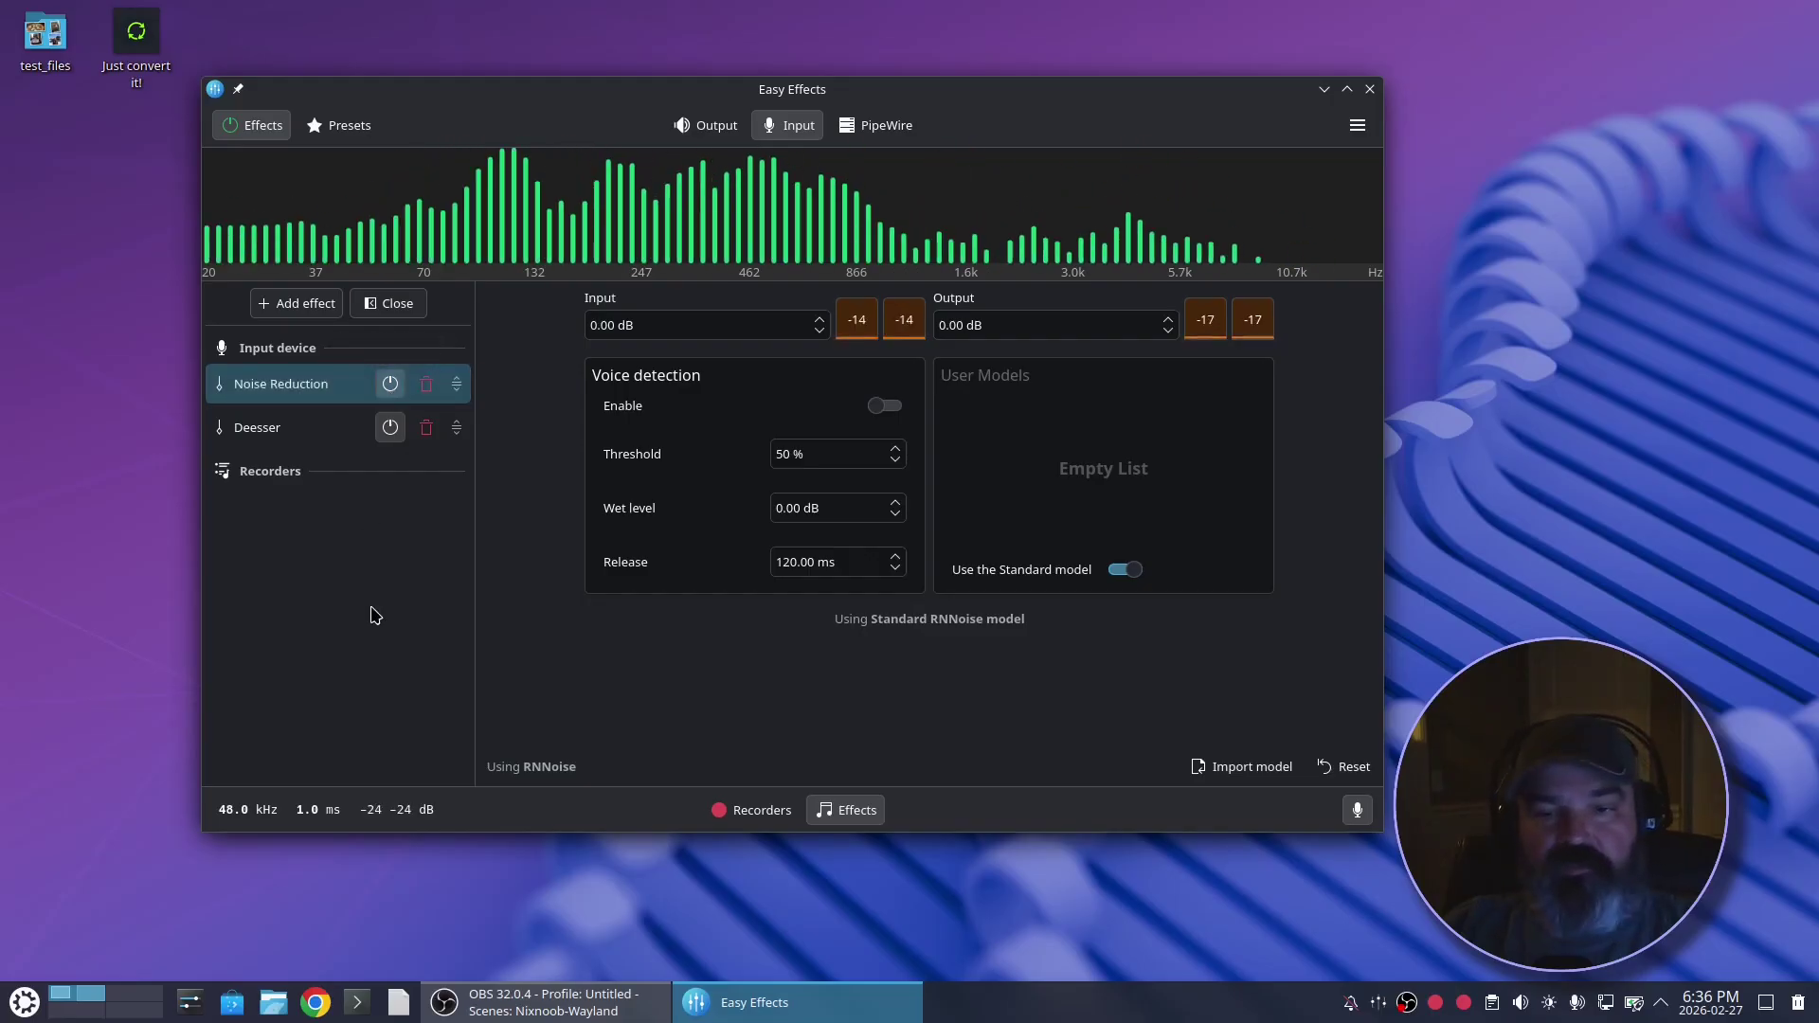
click(390, 427)
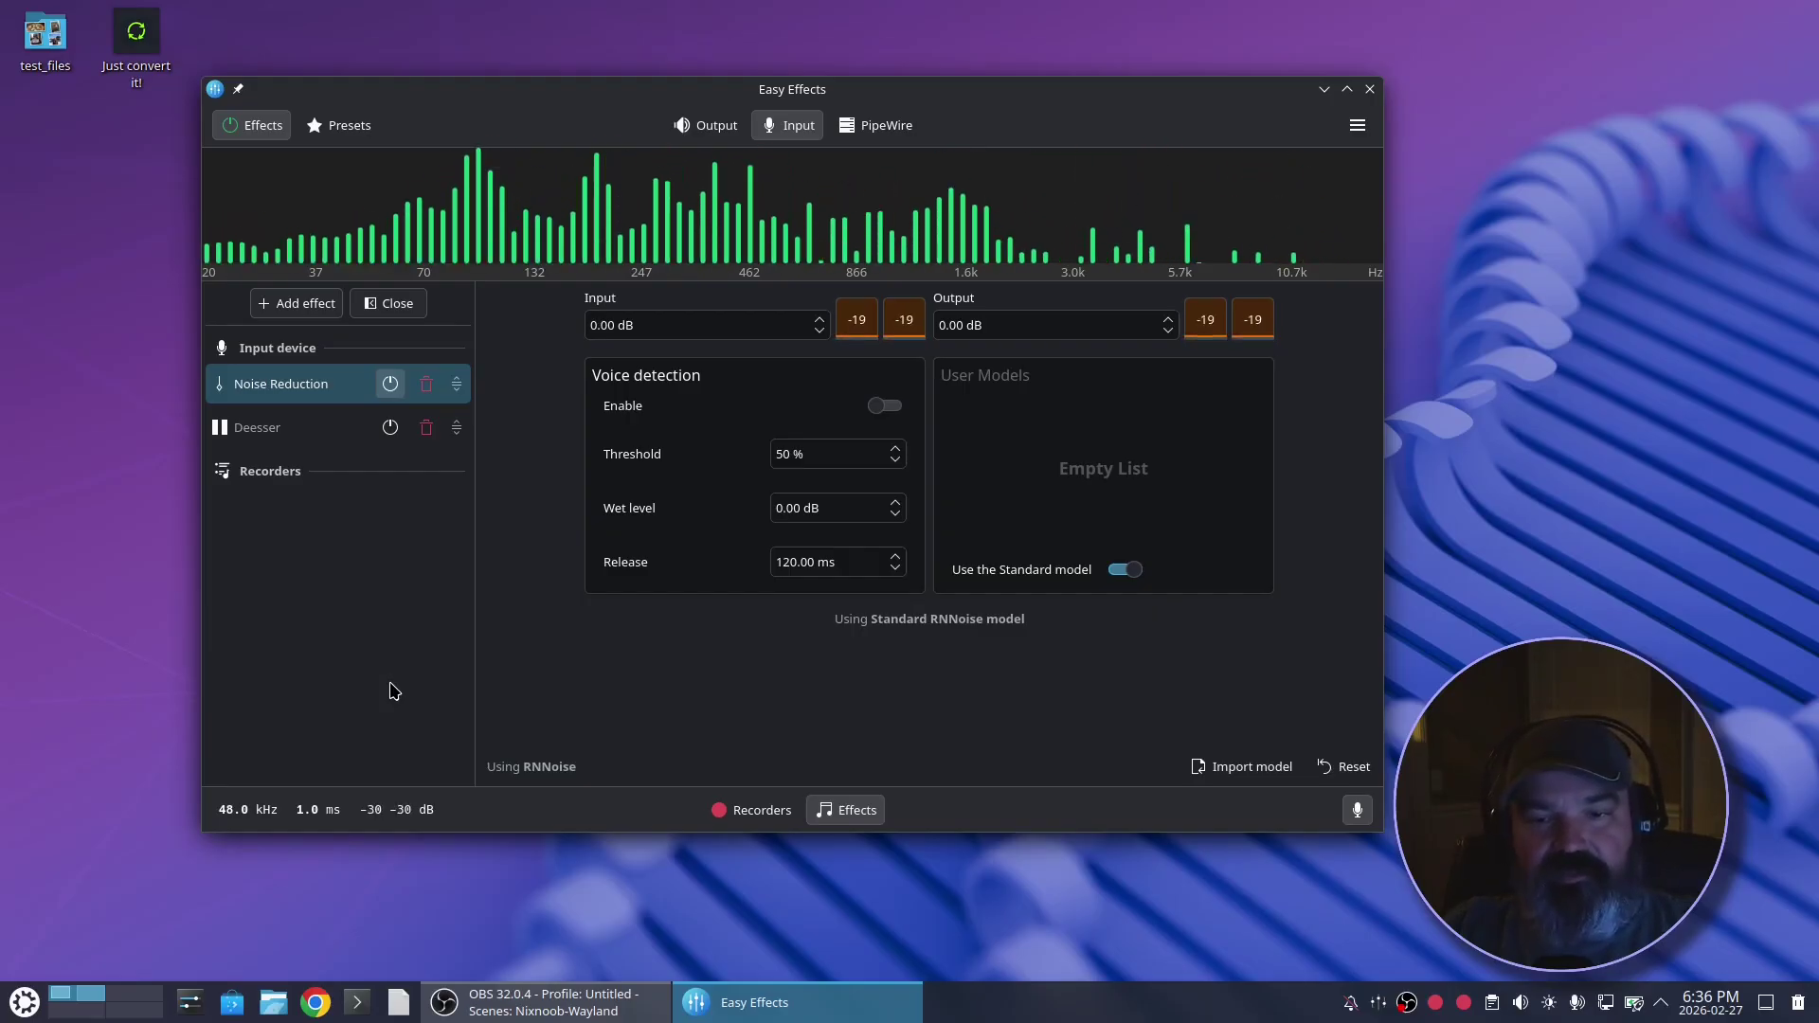
click(390, 427)
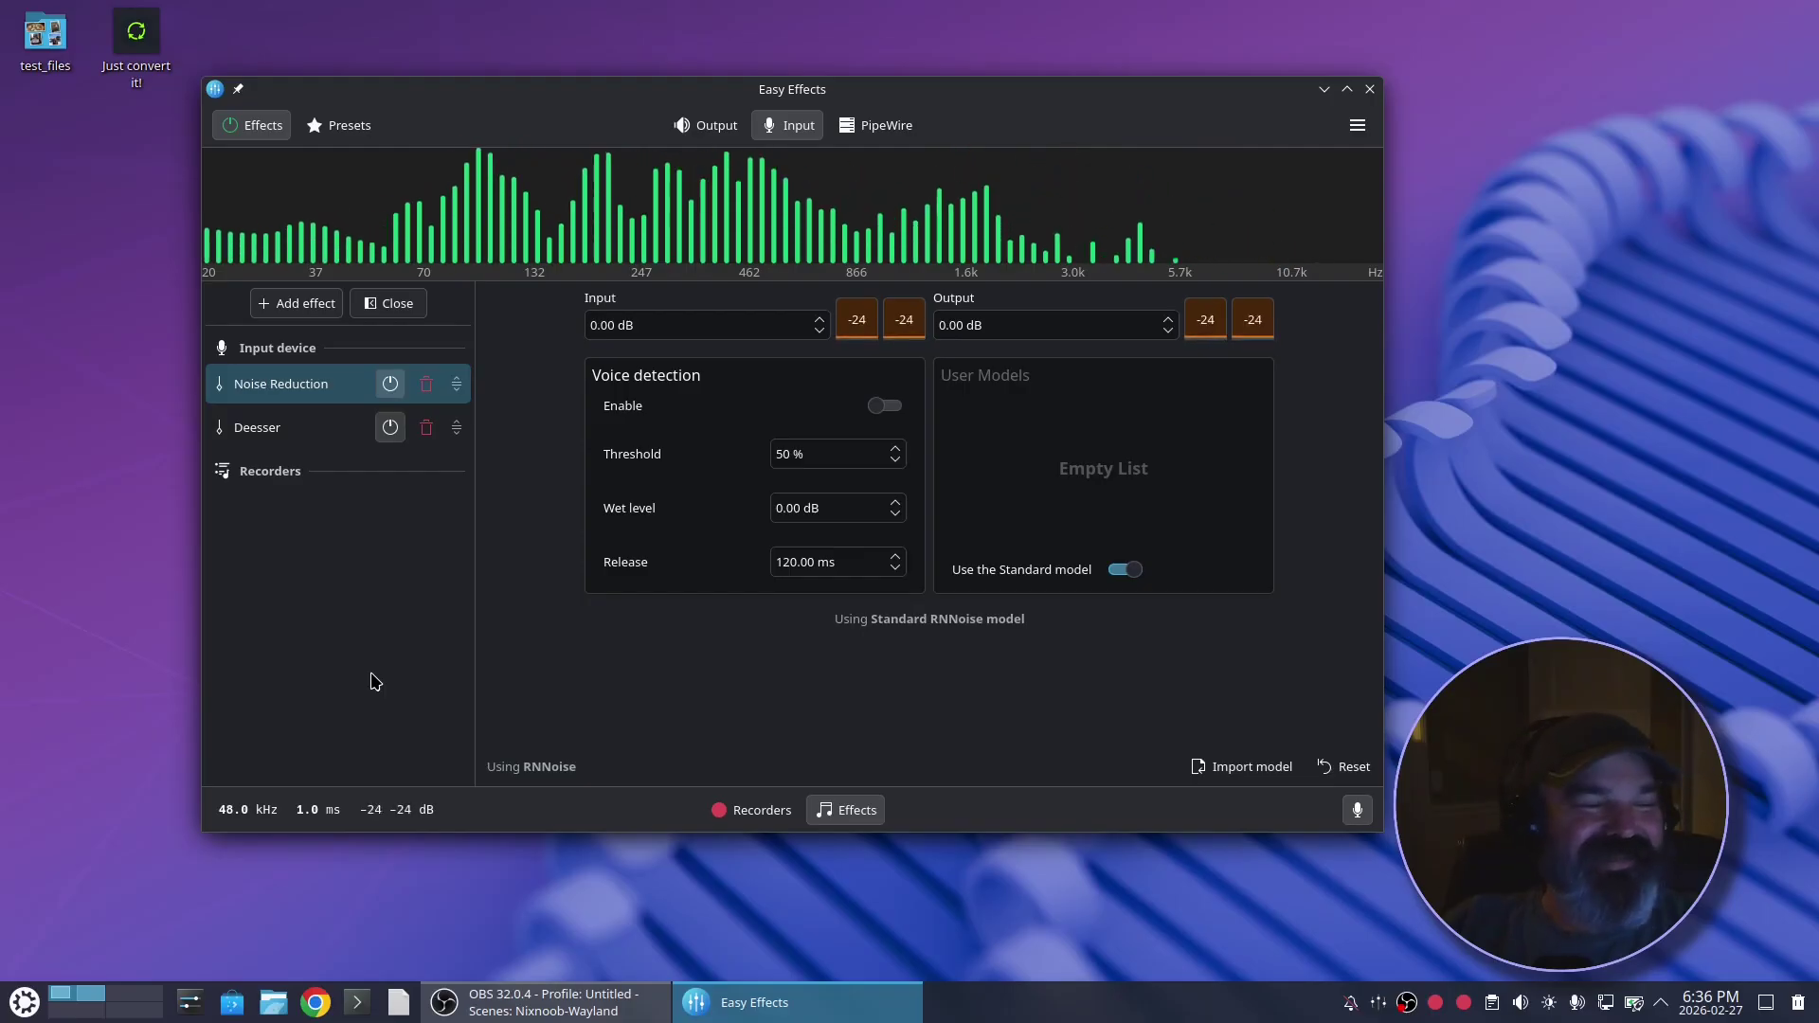
Show the Deesser effect's settings and review the Background Service preferences.
click(256, 427)
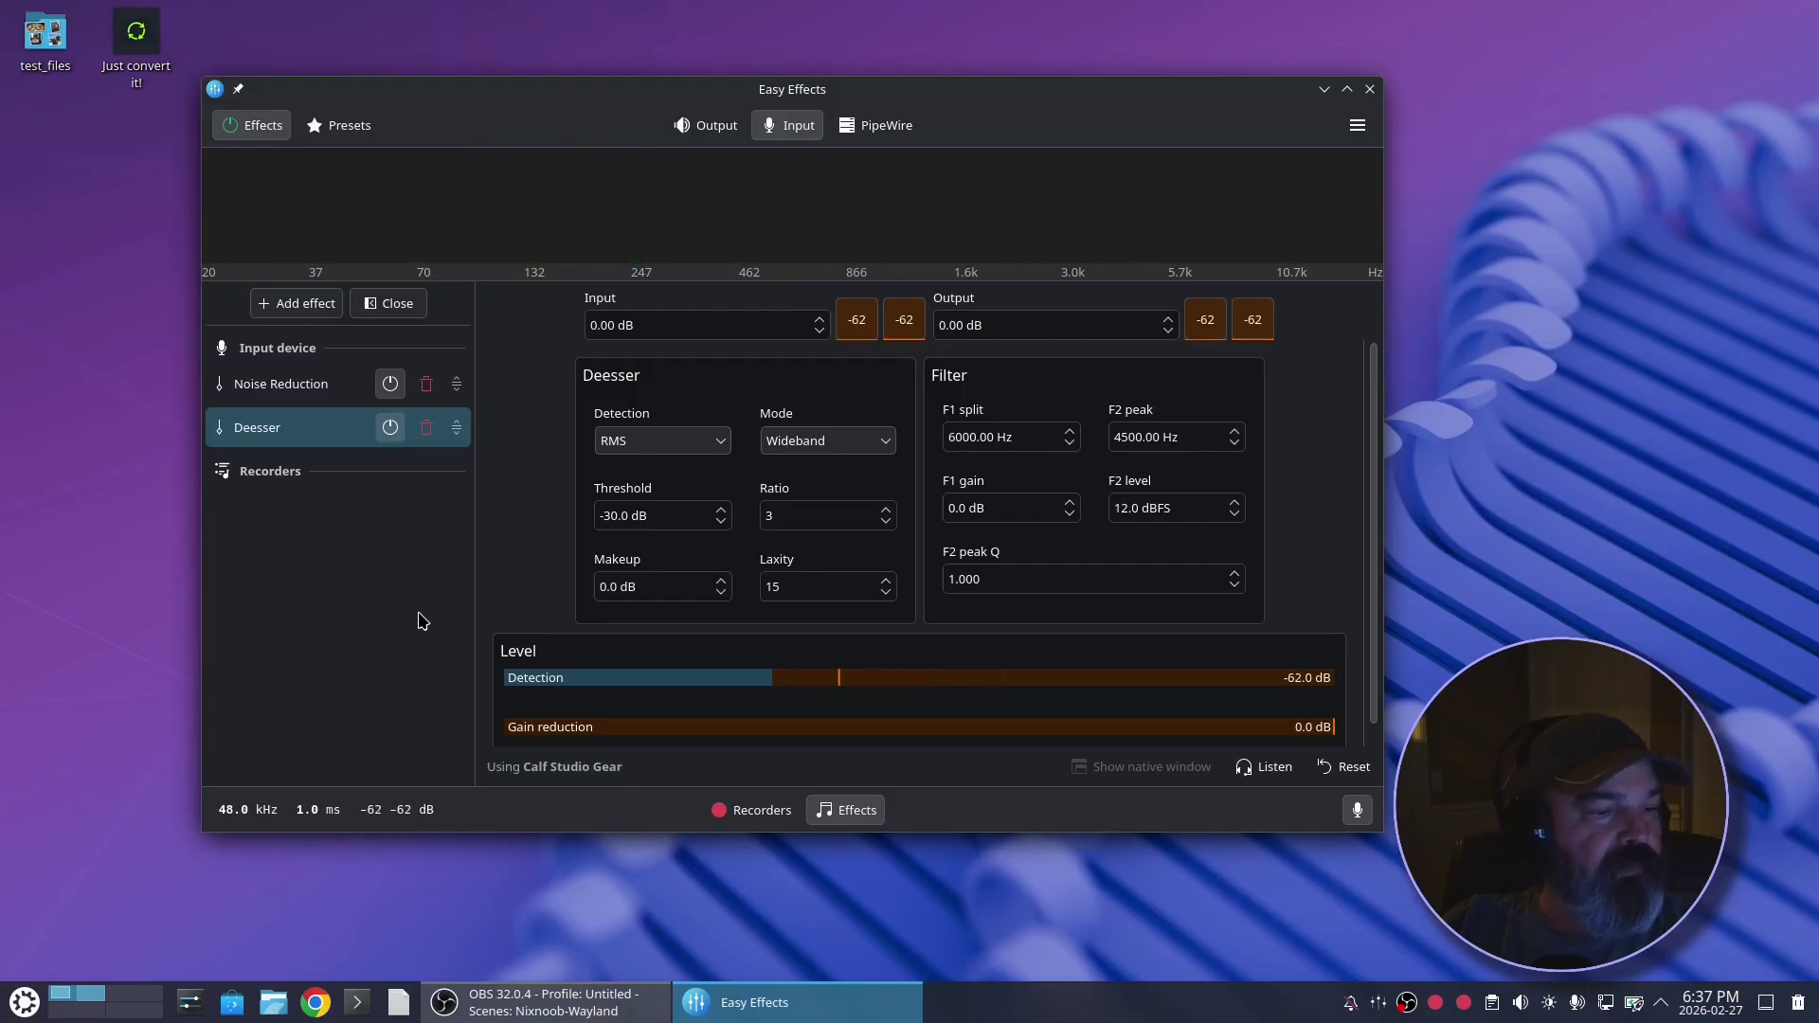
drag(1080, 87, 962, 106)
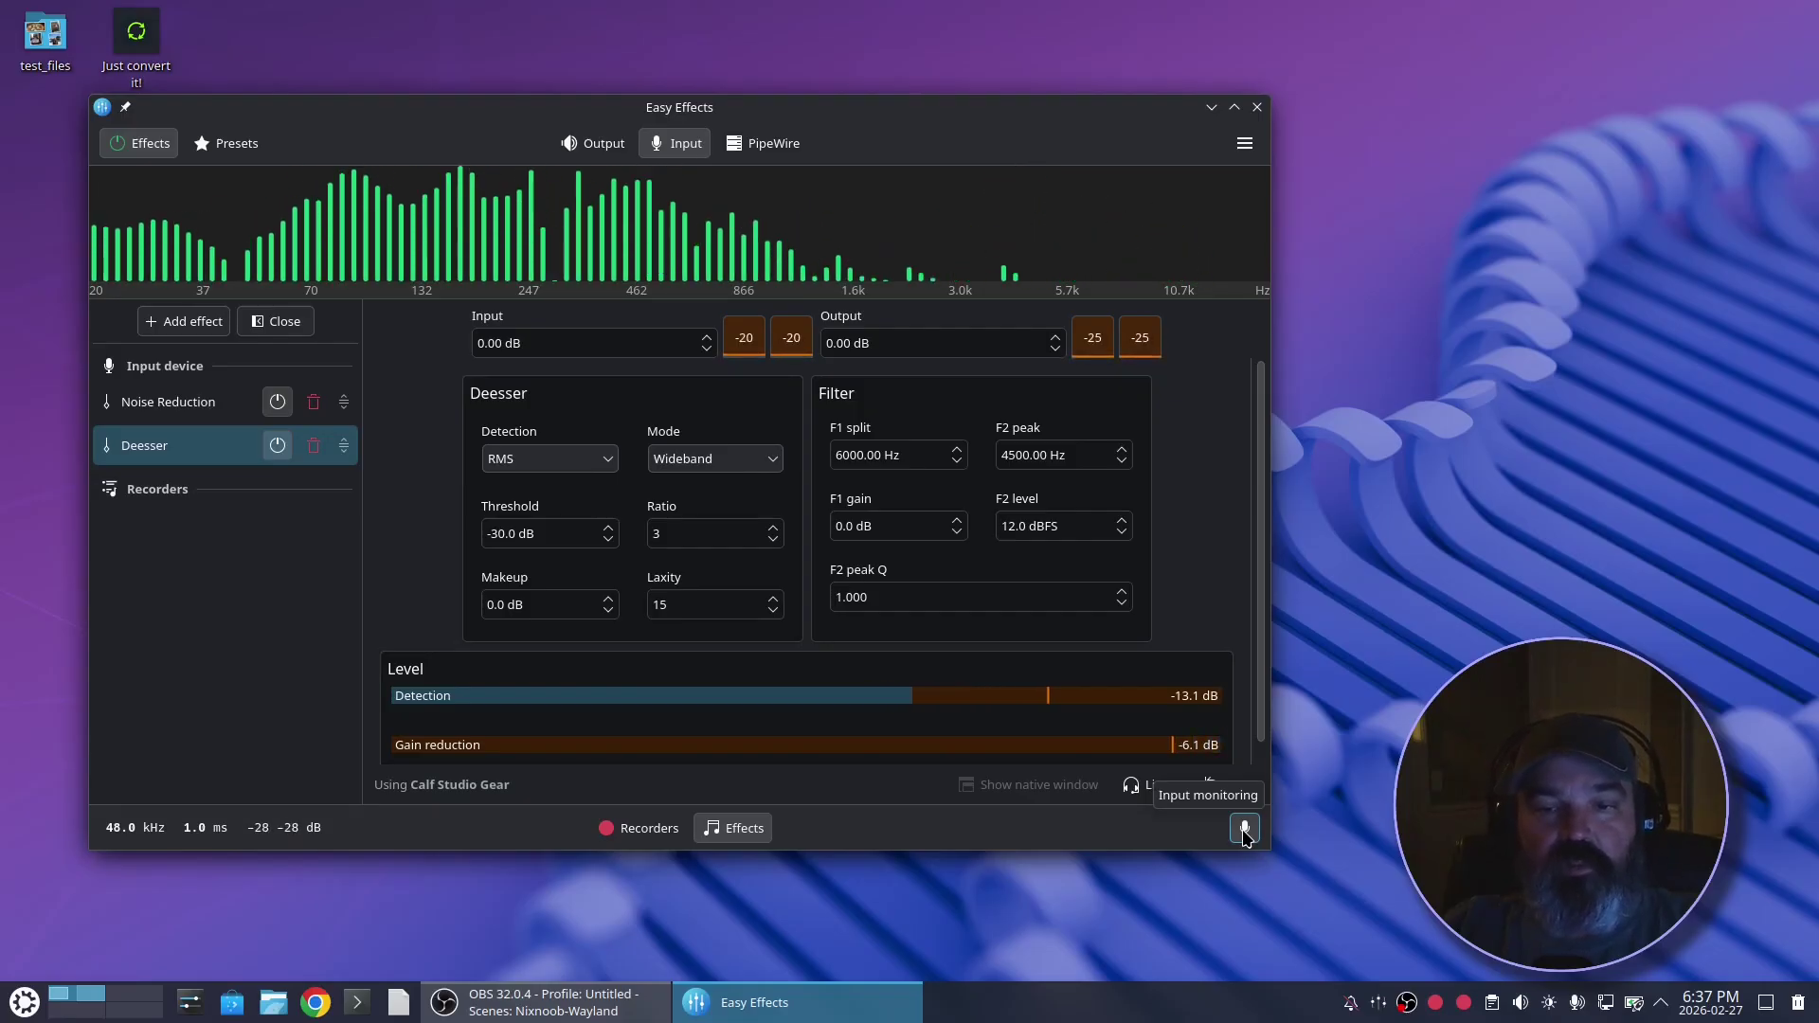
click(1243, 143)
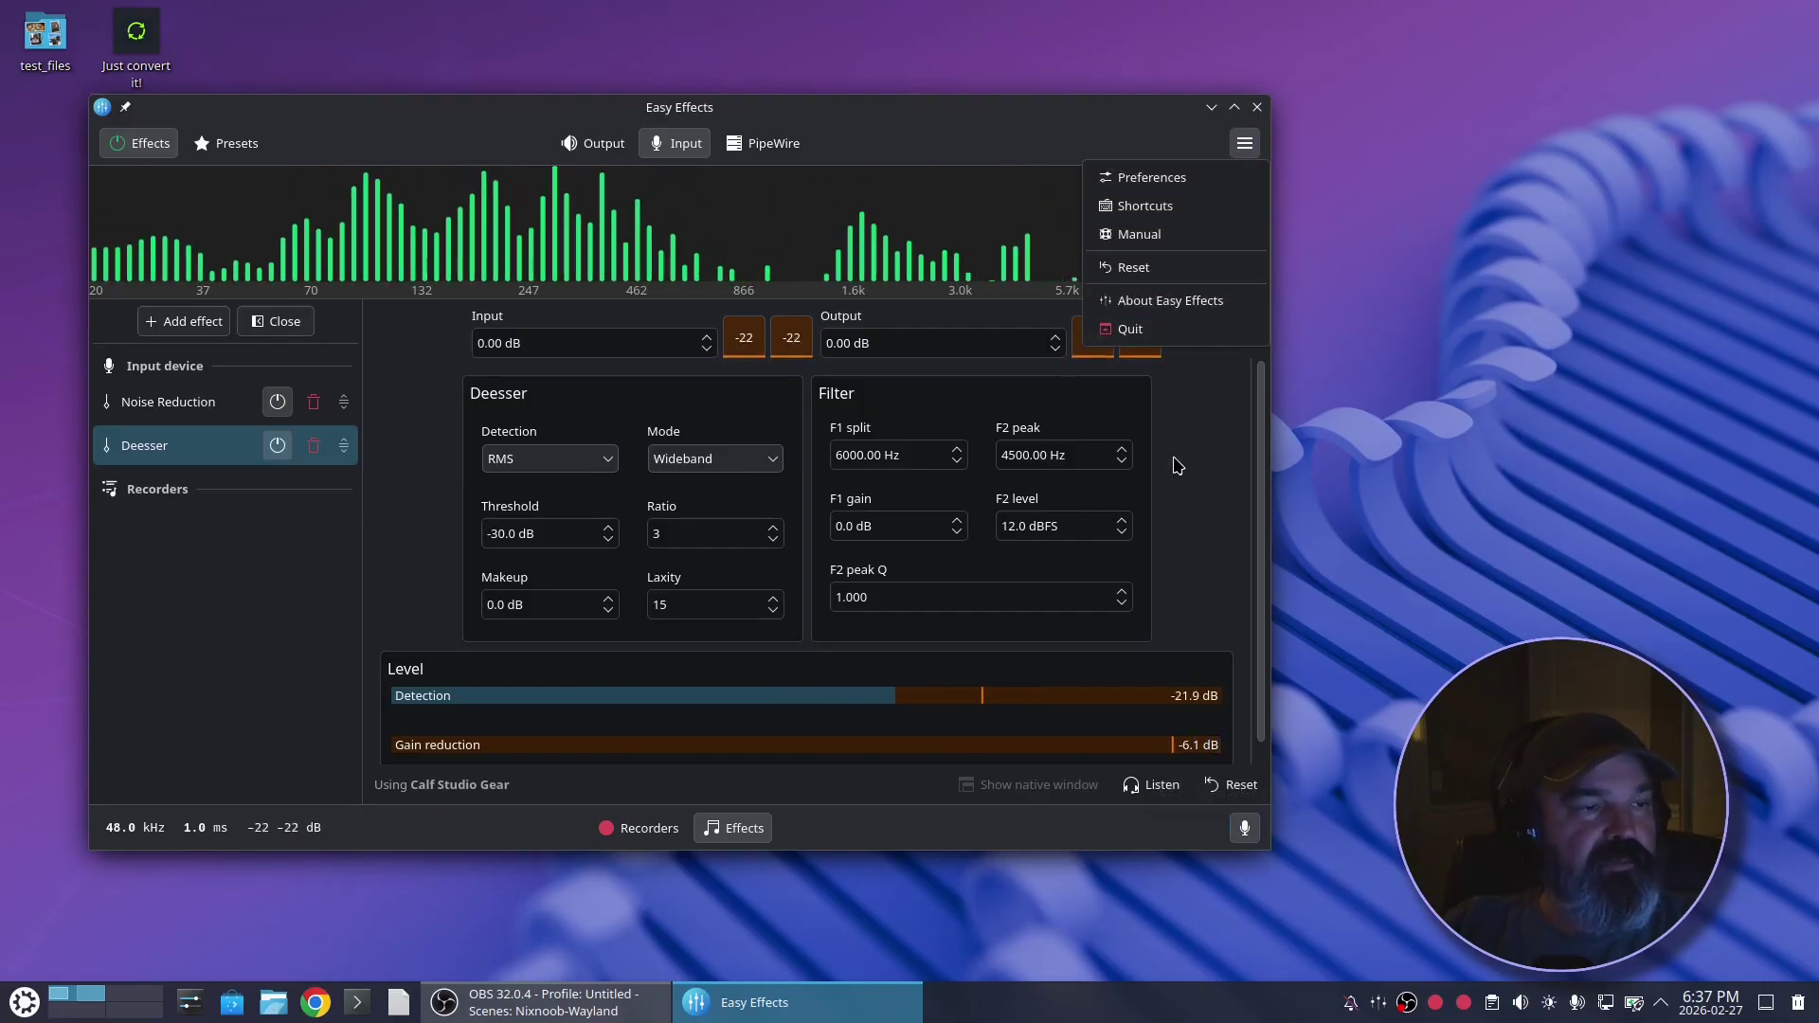
click(1164, 180)
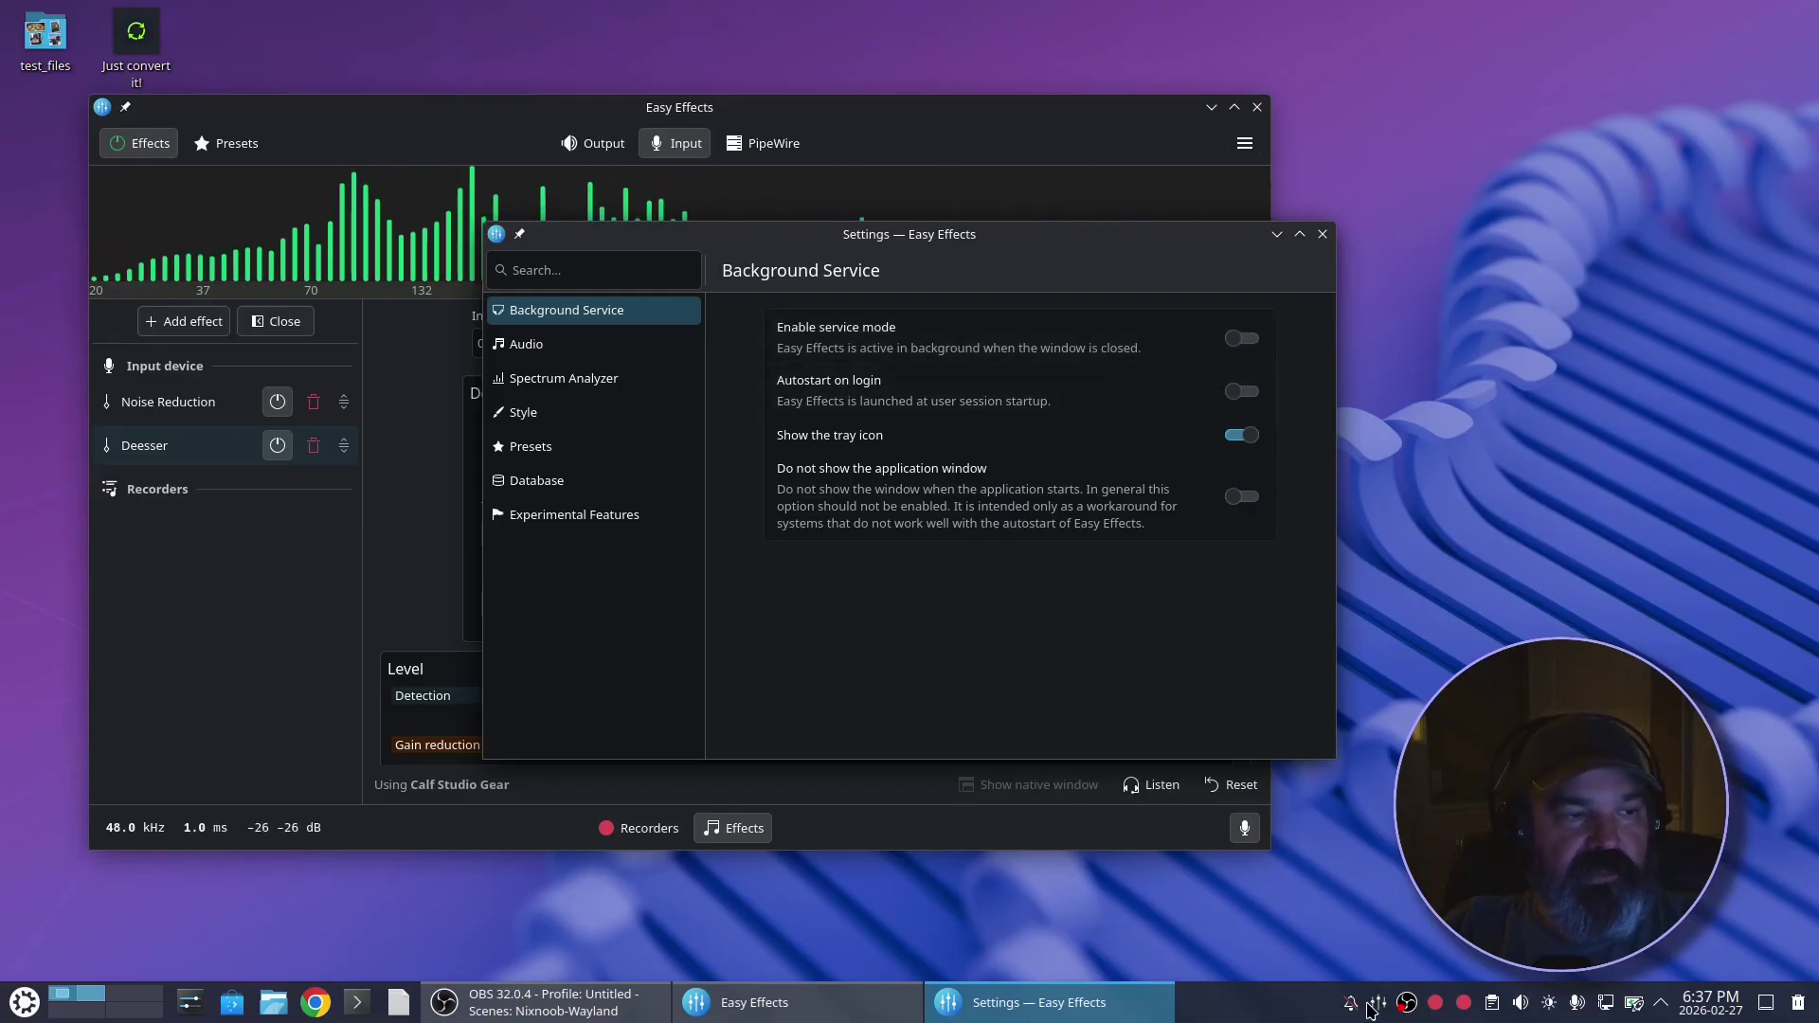
click(1322, 234)
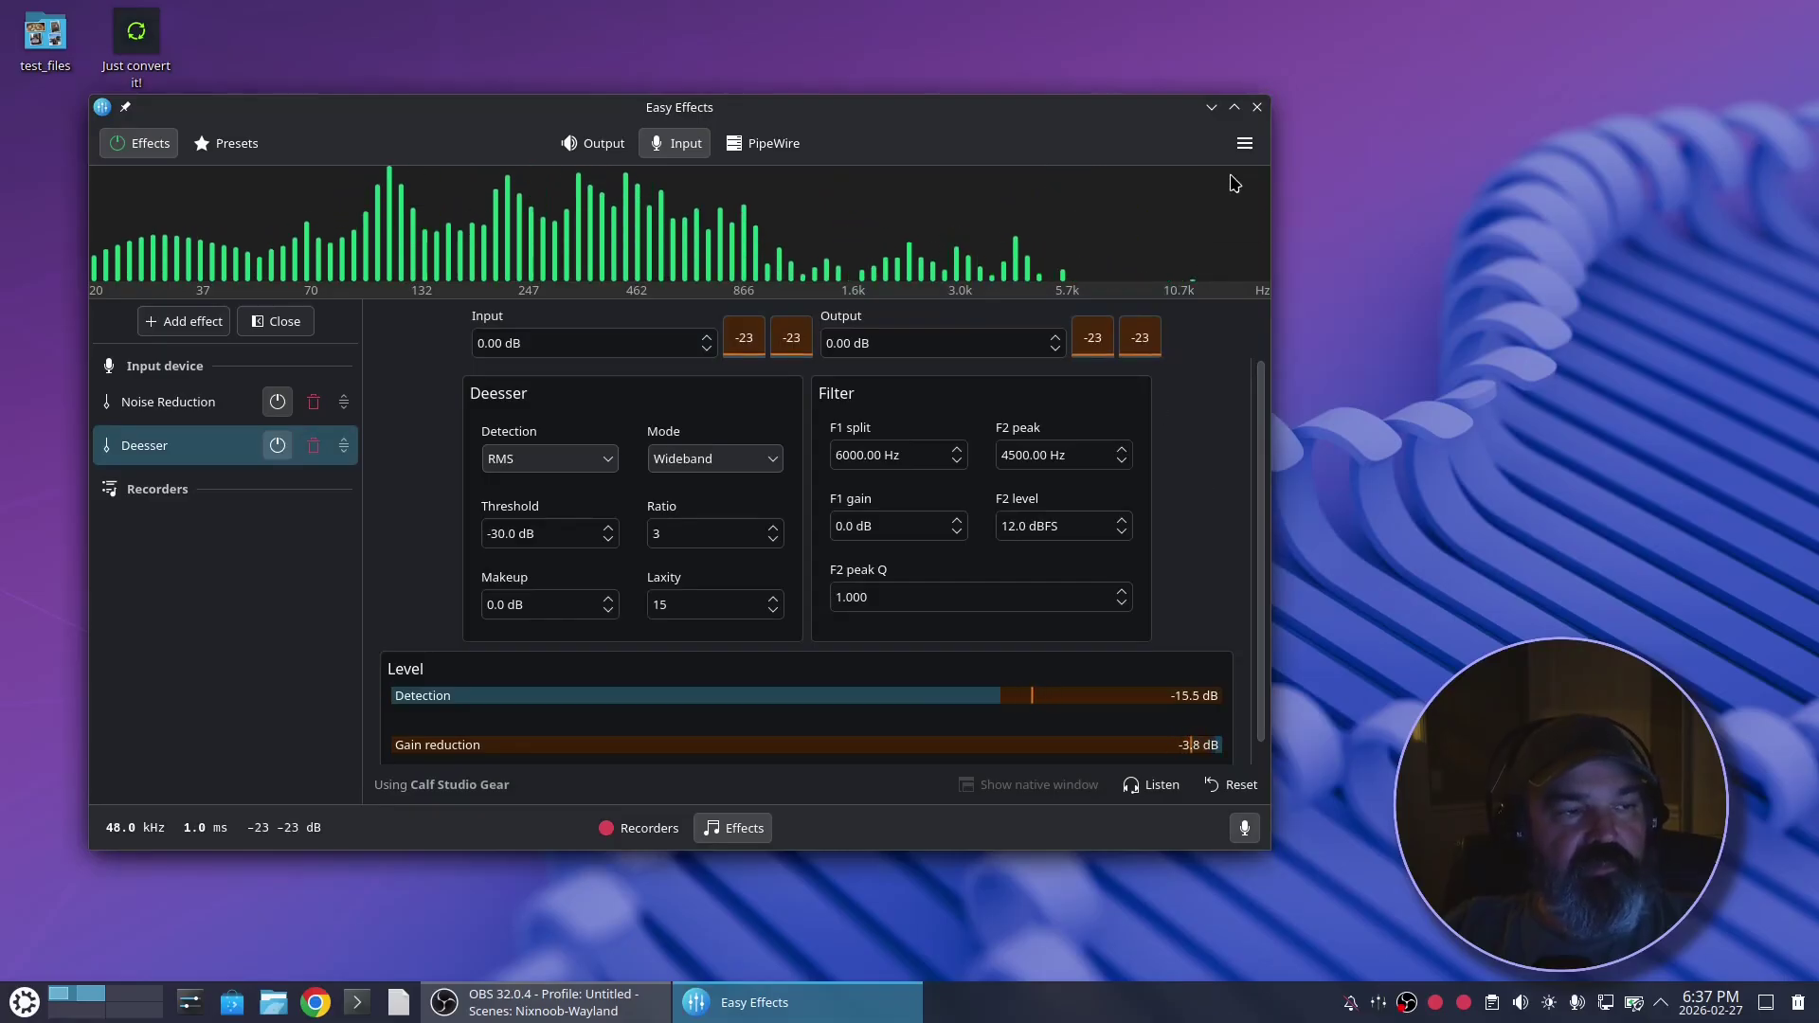
Open the Audio preferences and examine the stream processing, input monitoring, inactivity timeout and level meter options.
click(1245, 143)
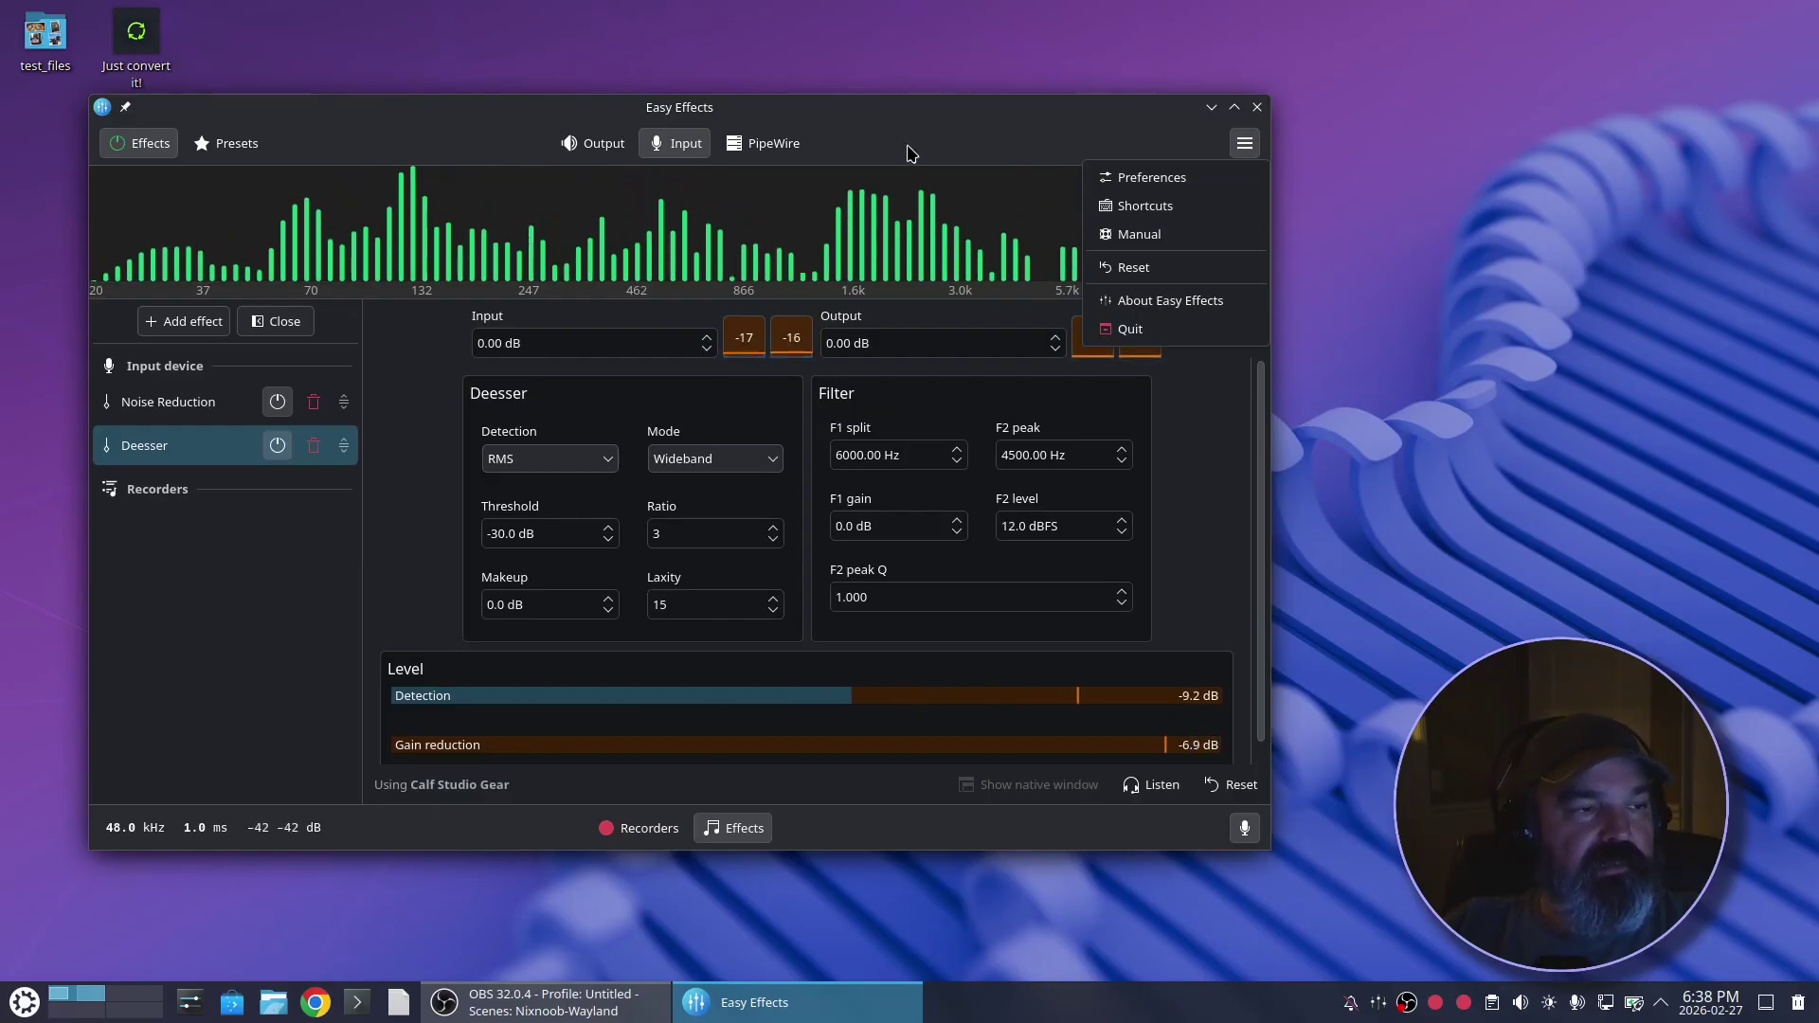
click(1194, 180)
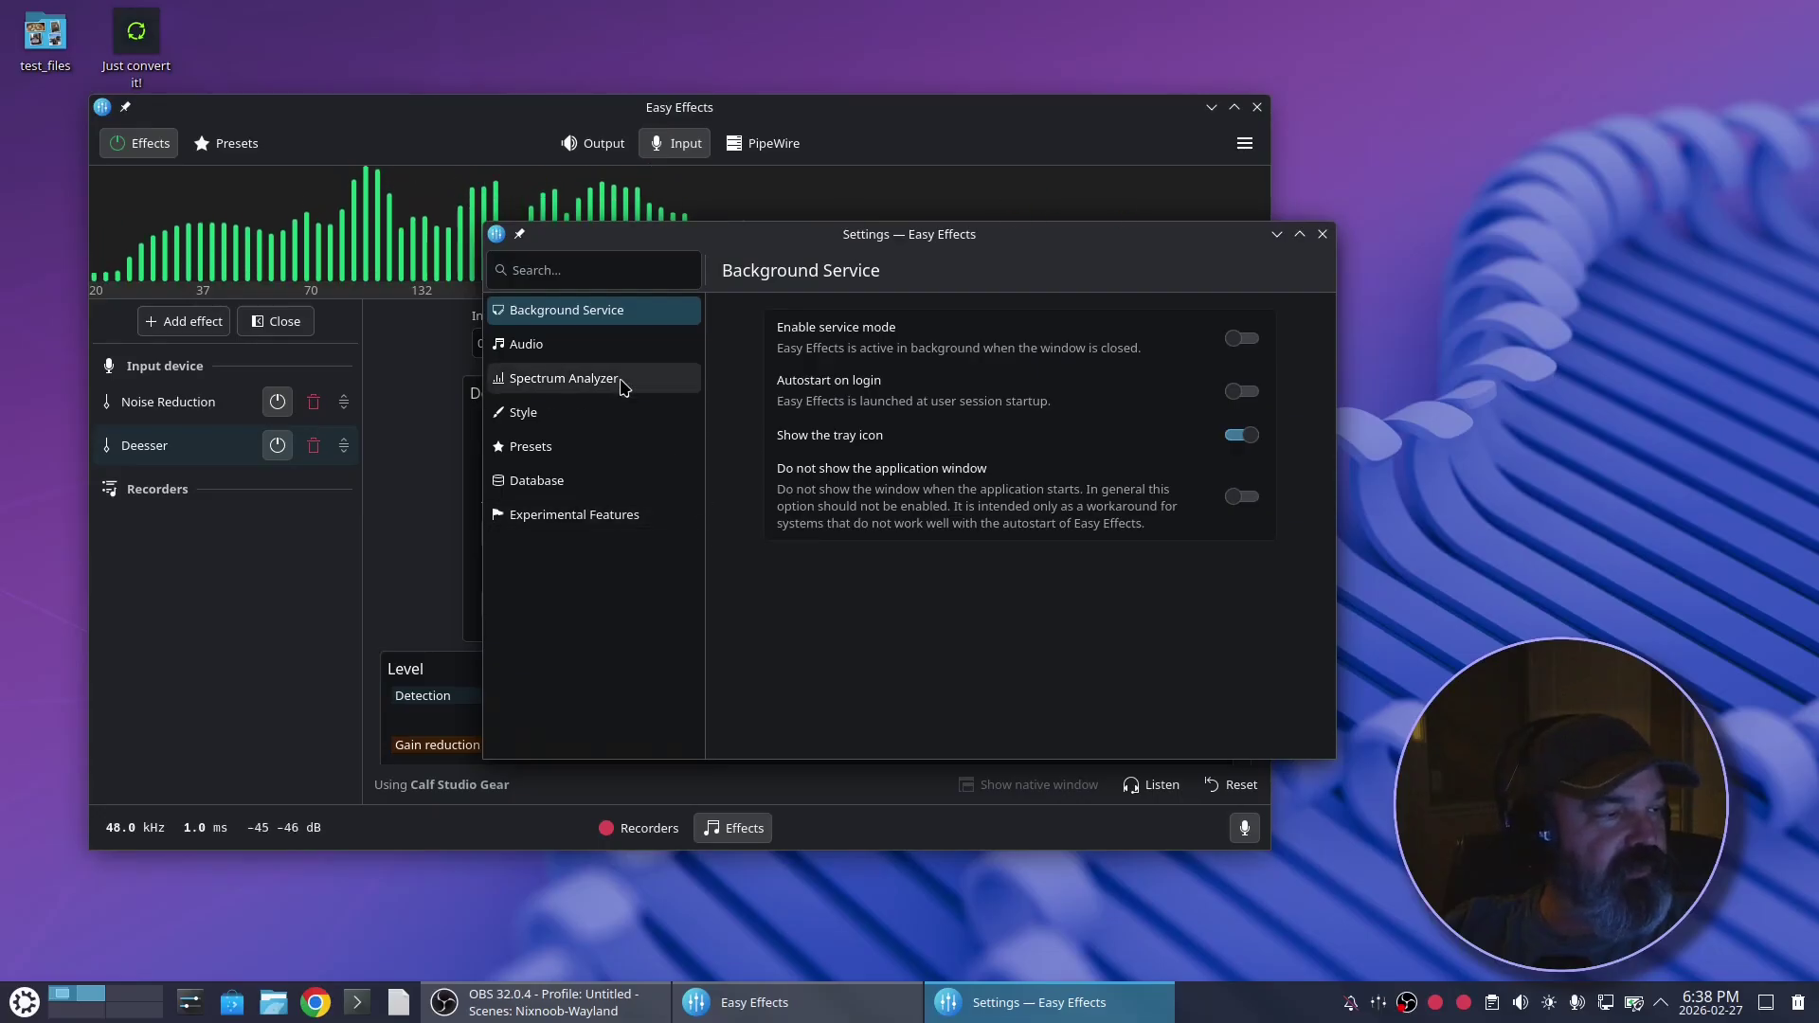
click(568, 346)
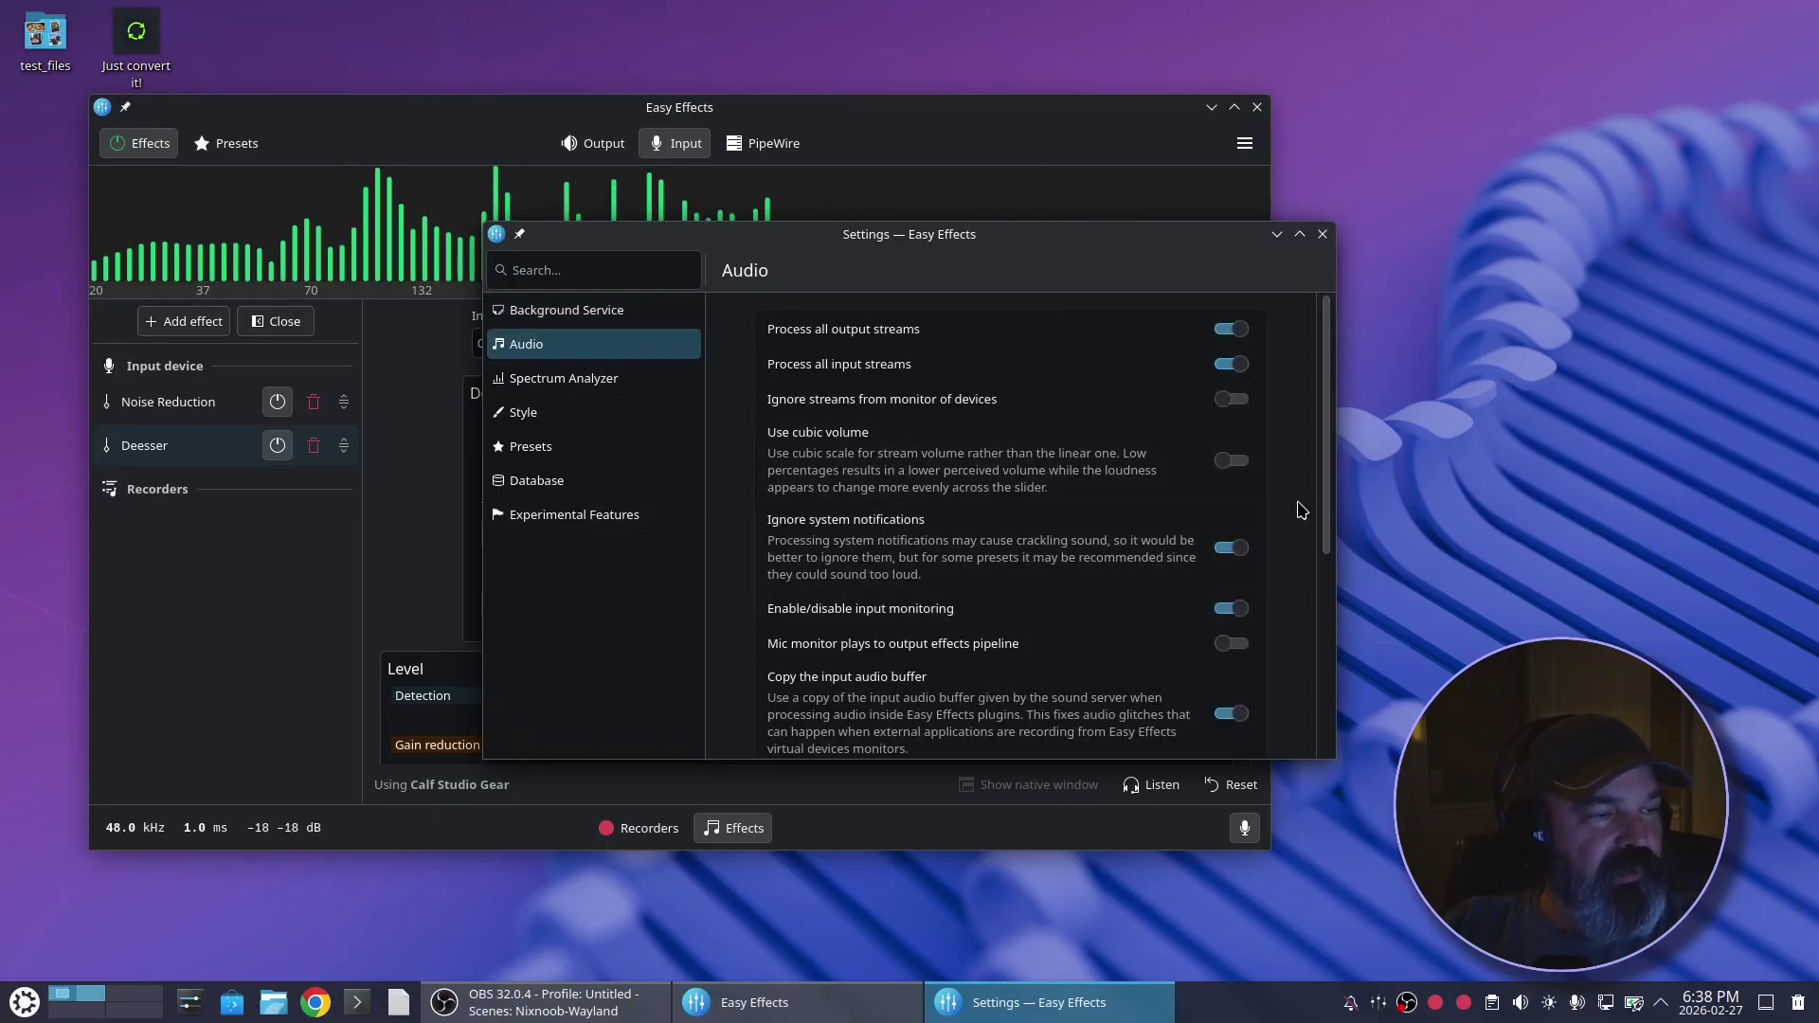
drag(1330, 434, 1348, 664)
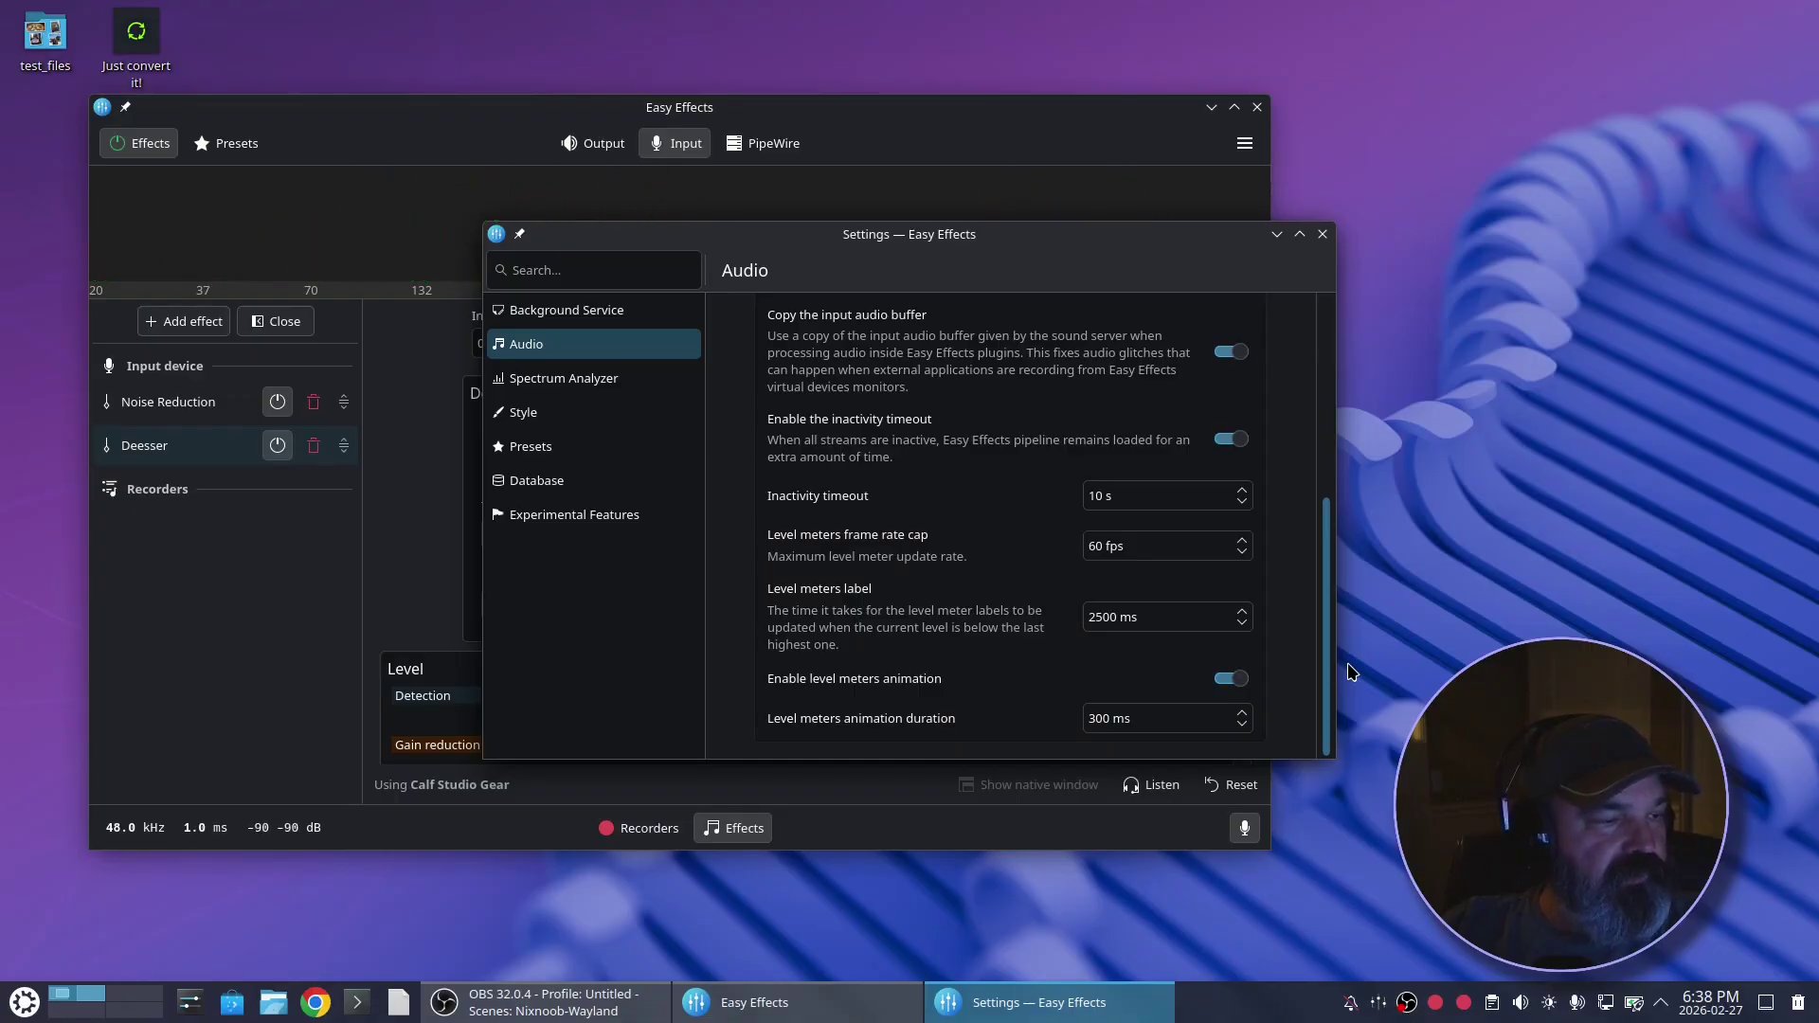
drag(1352, 660, 1338, 537)
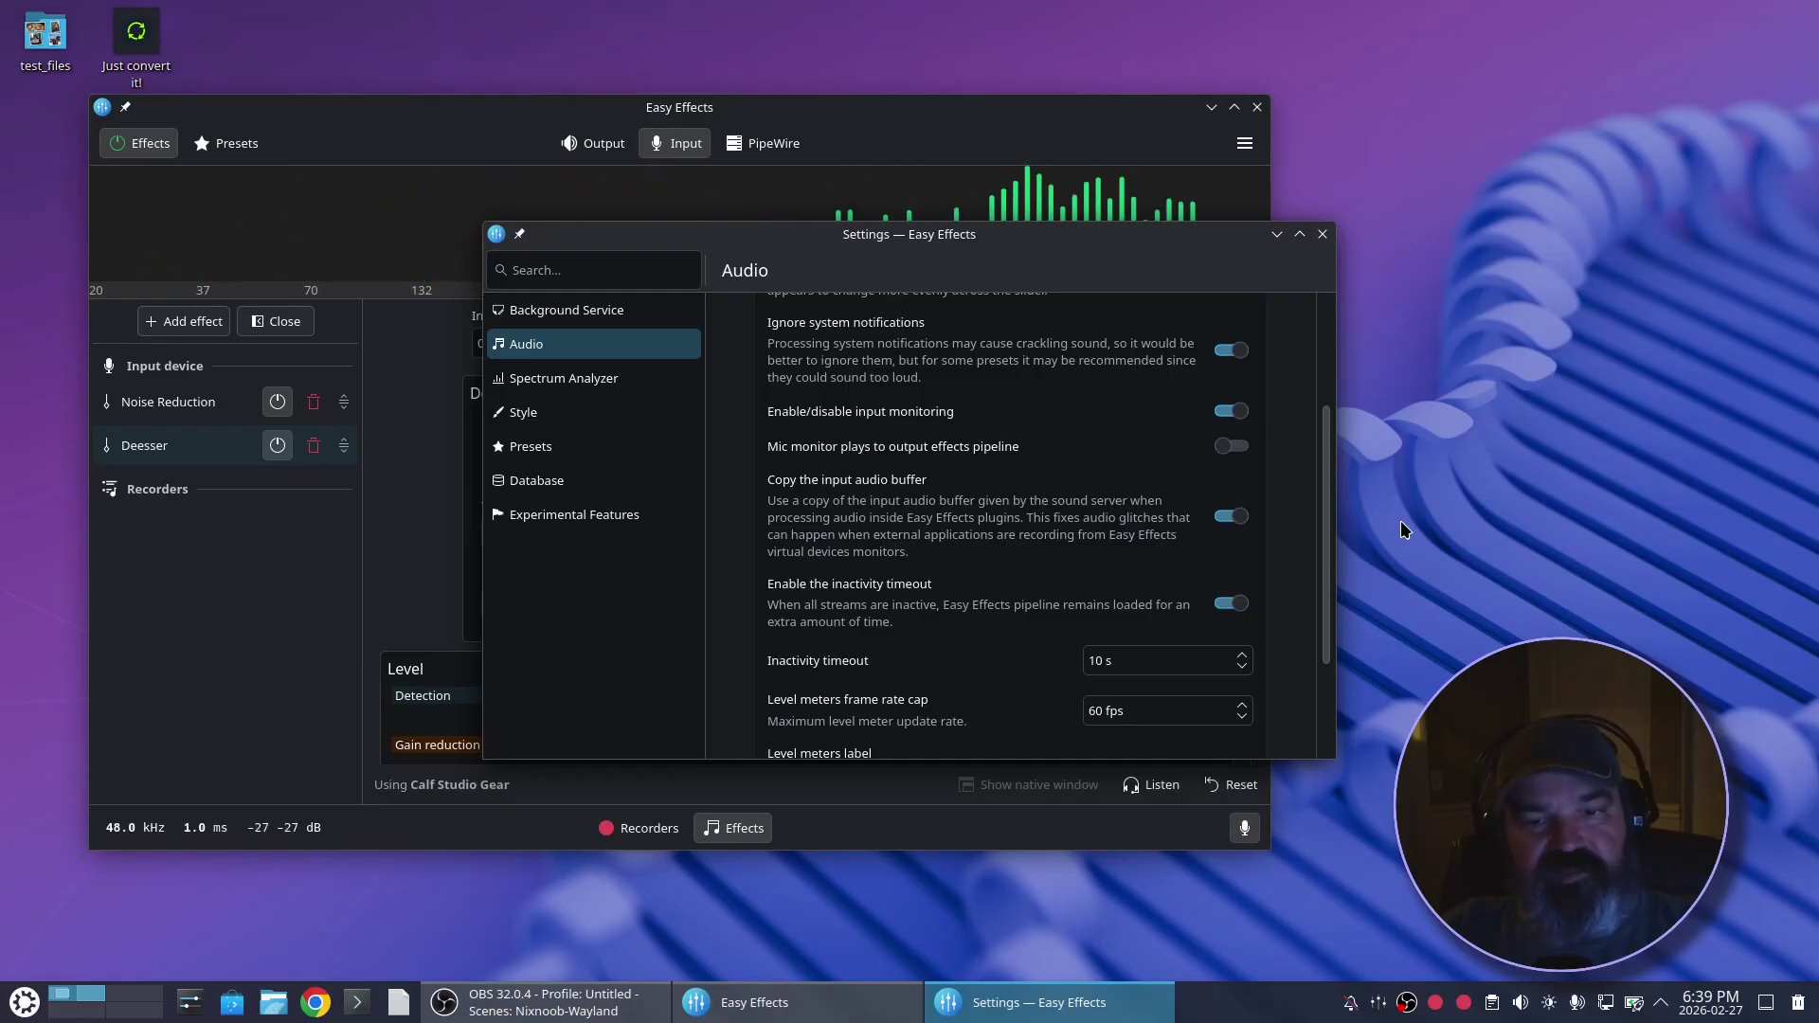
Bring the main Easy Effects window forward, inspect the output players and output effects, and return to the input effects.
click(1247, 831)
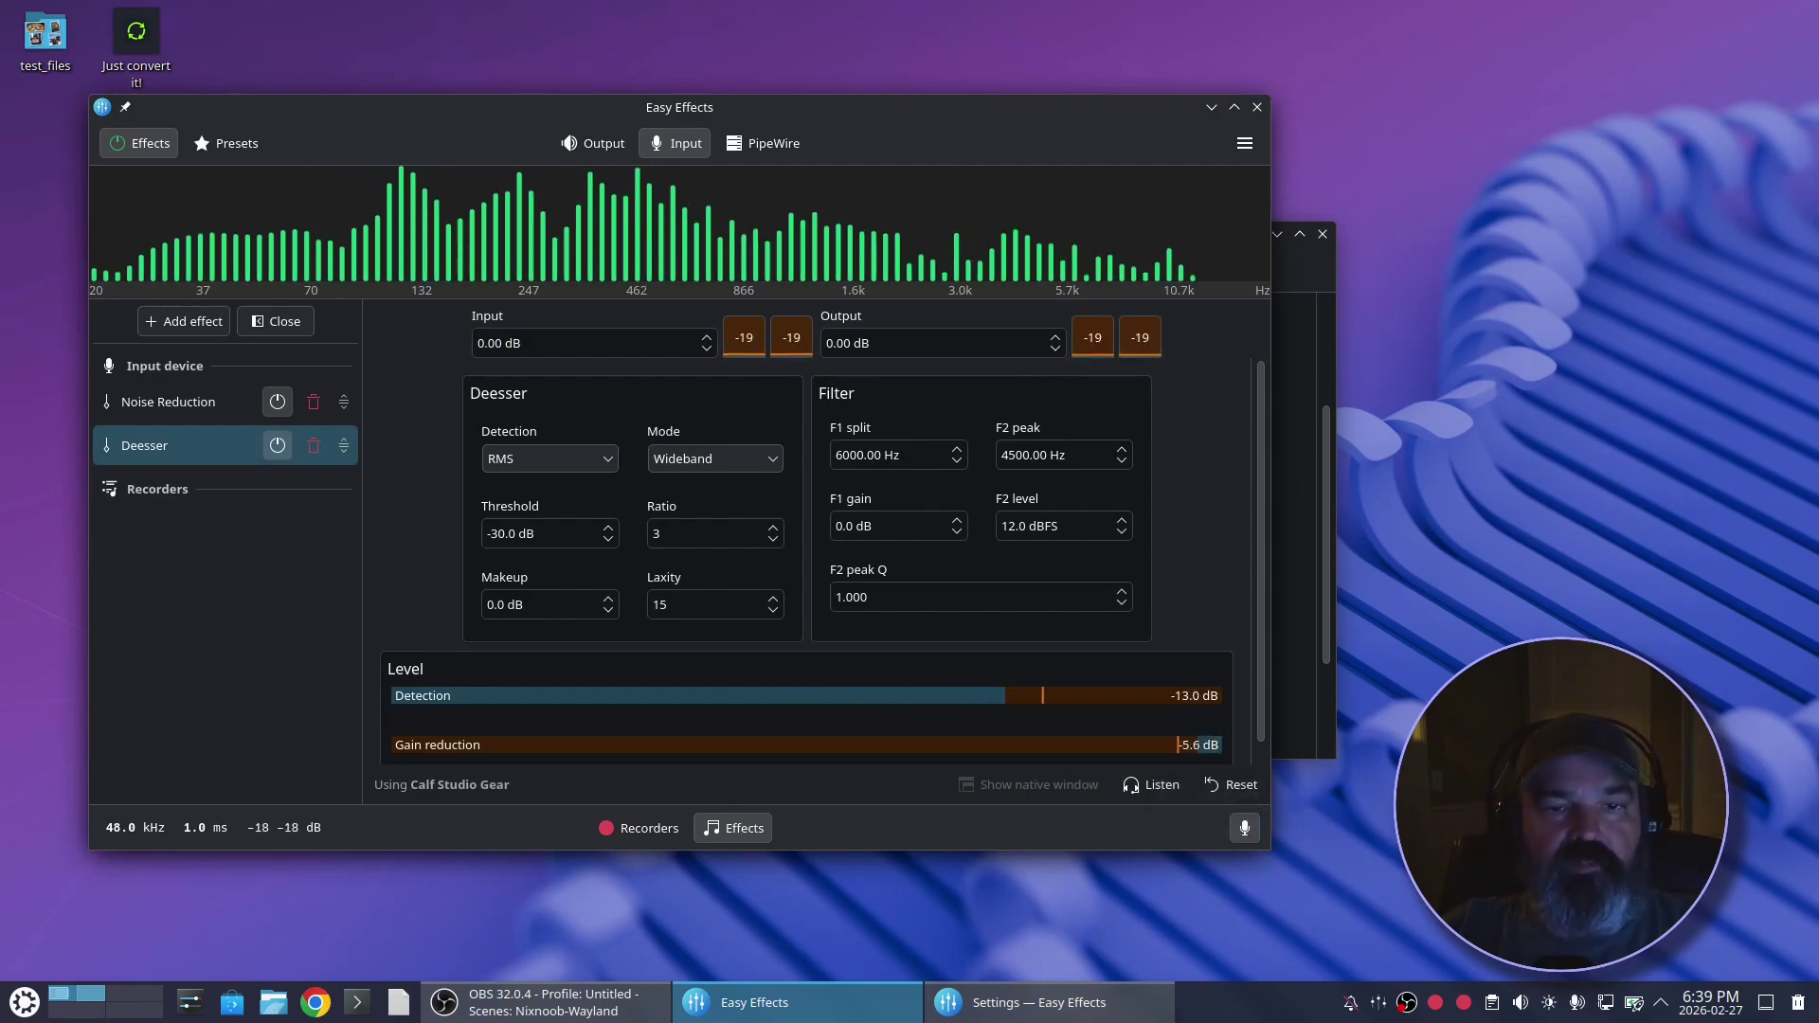
drag(1818, 328, 1818, 275)
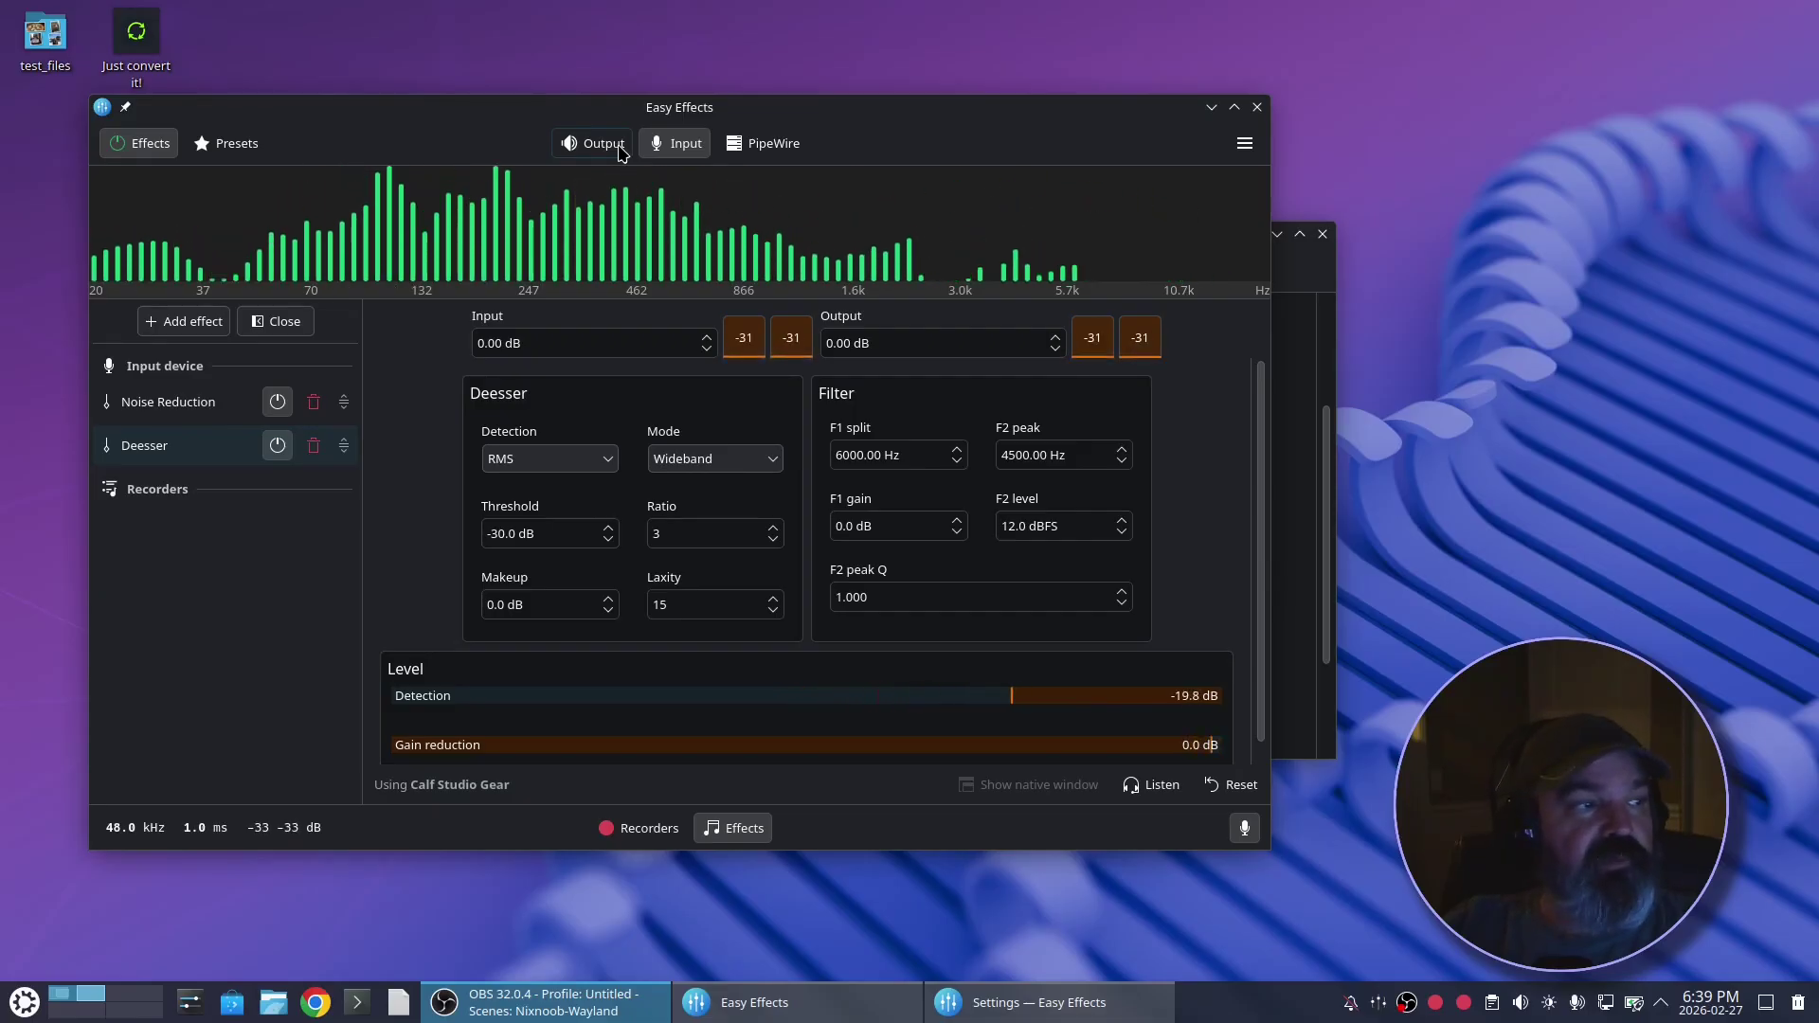
click(604, 147)
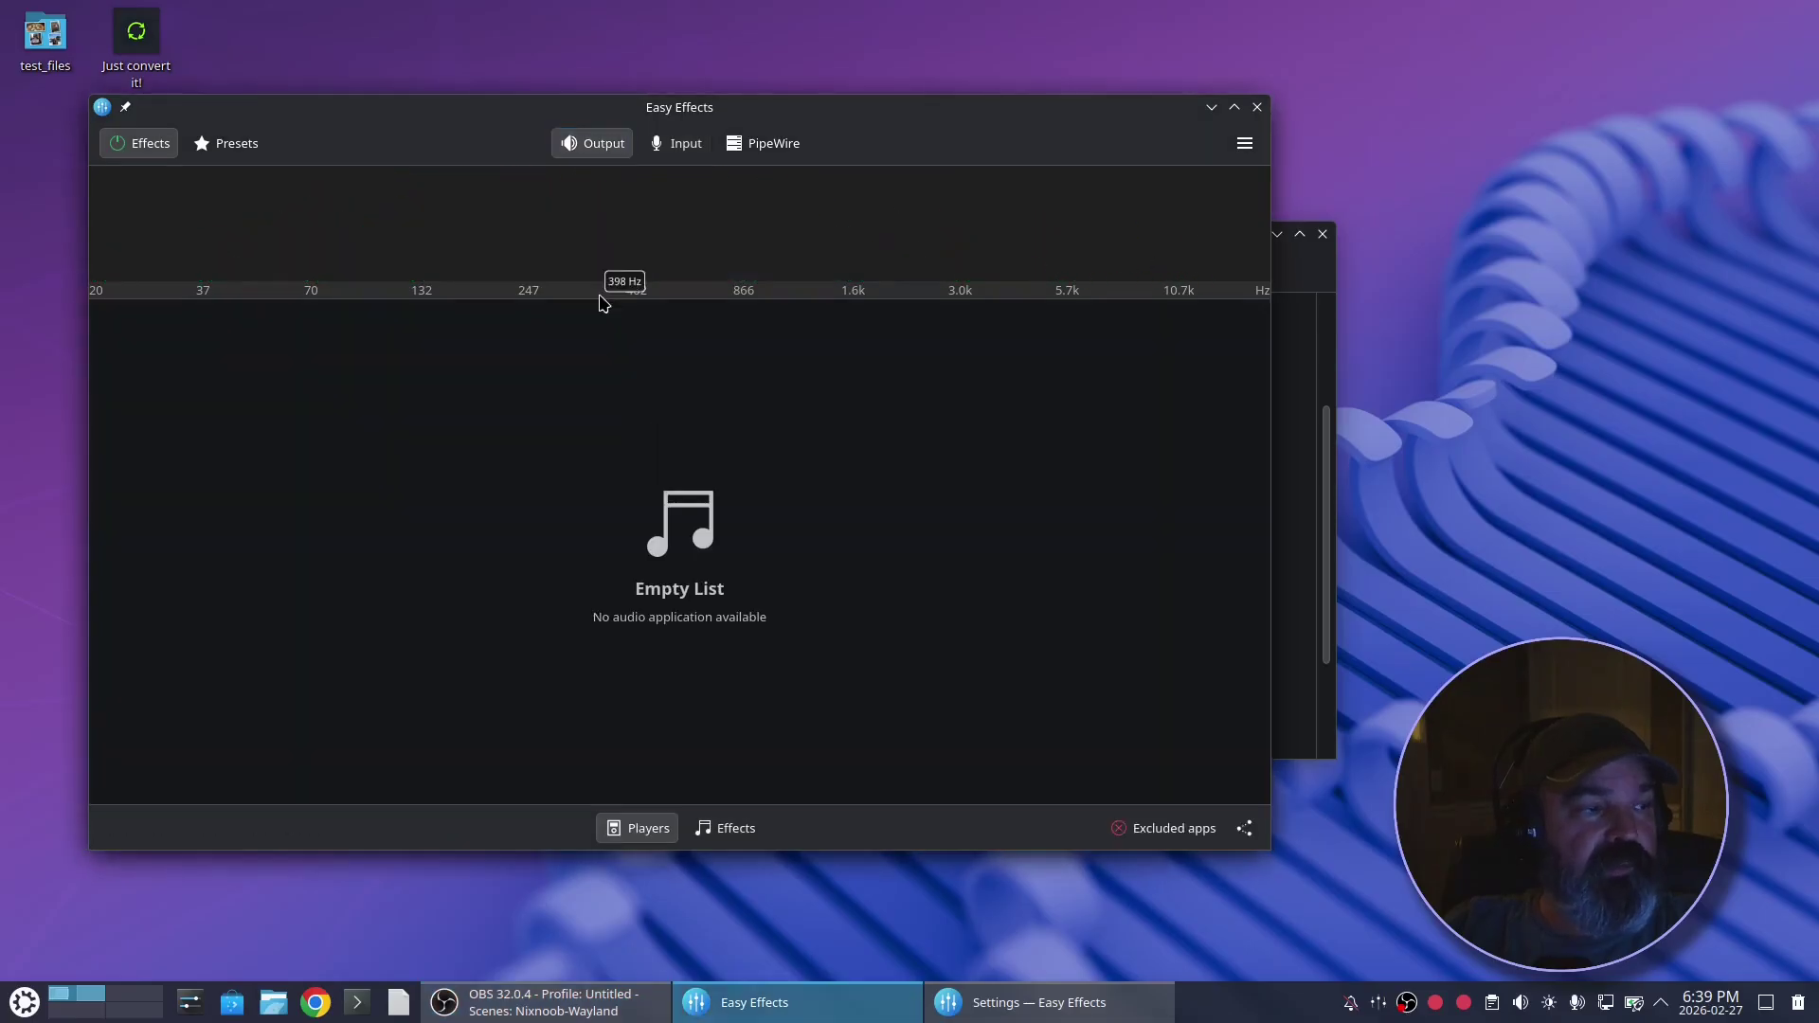
click(726, 828)
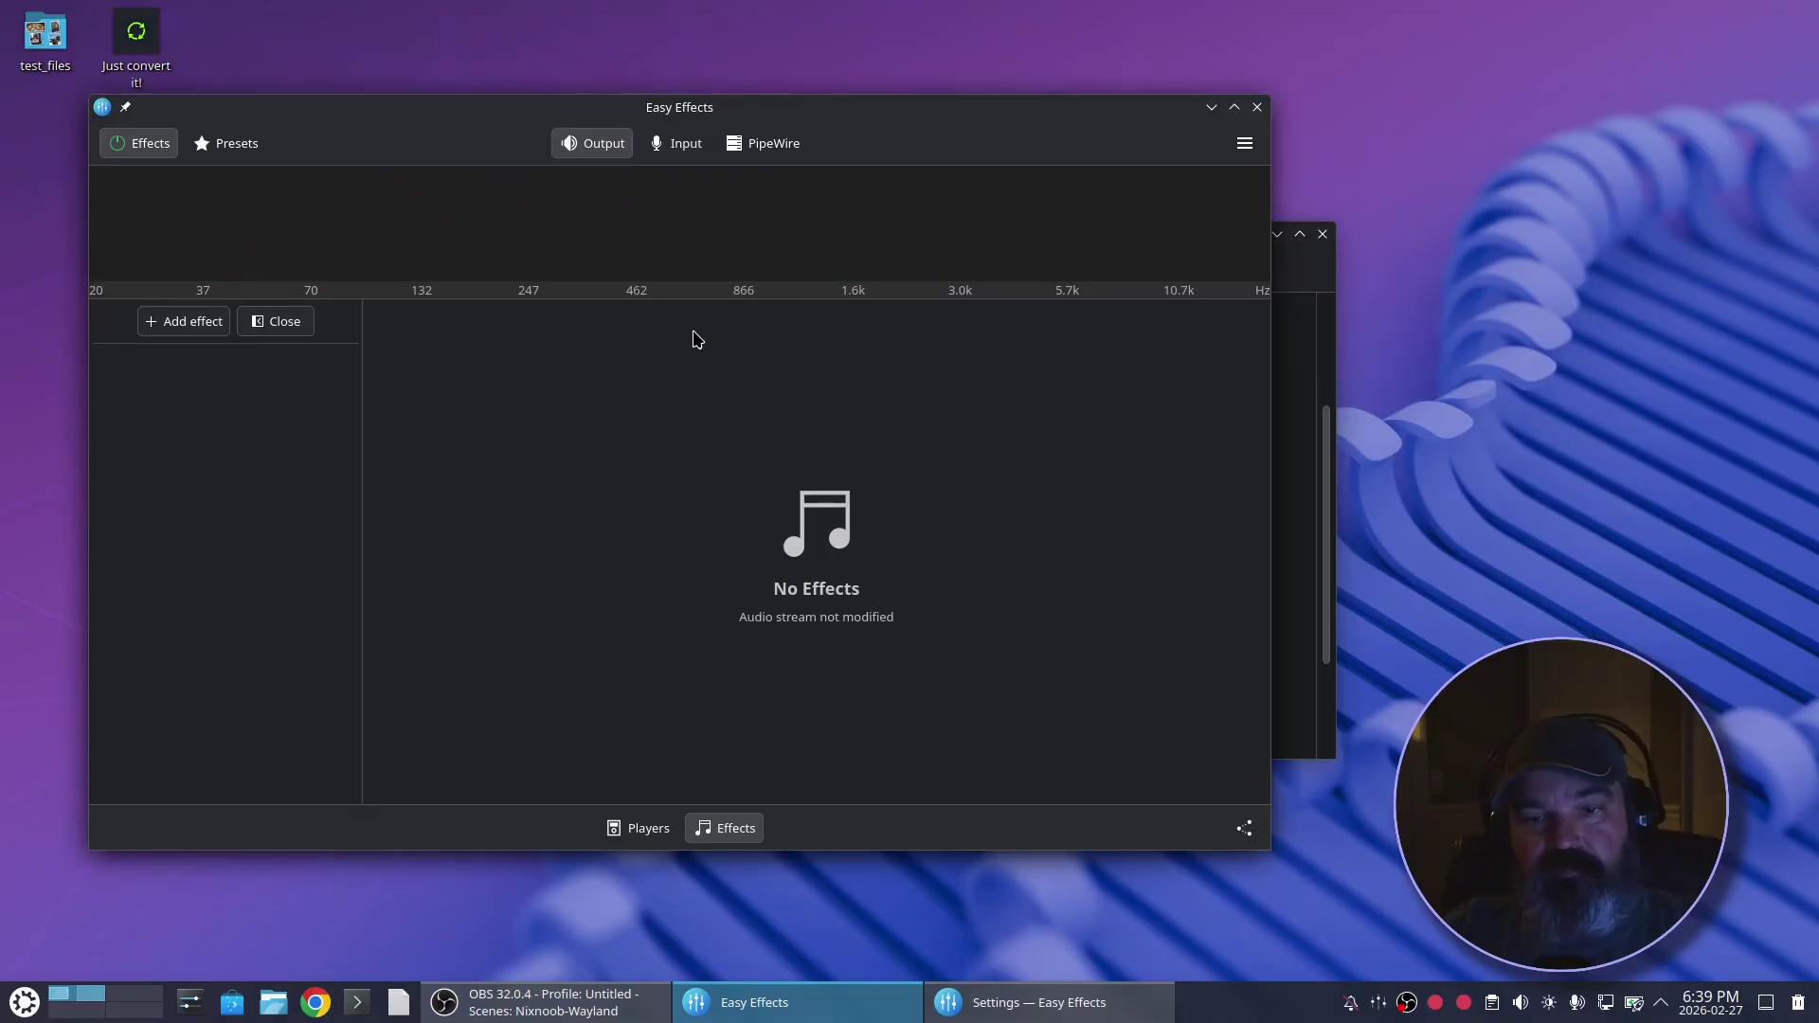
click(672, 148)
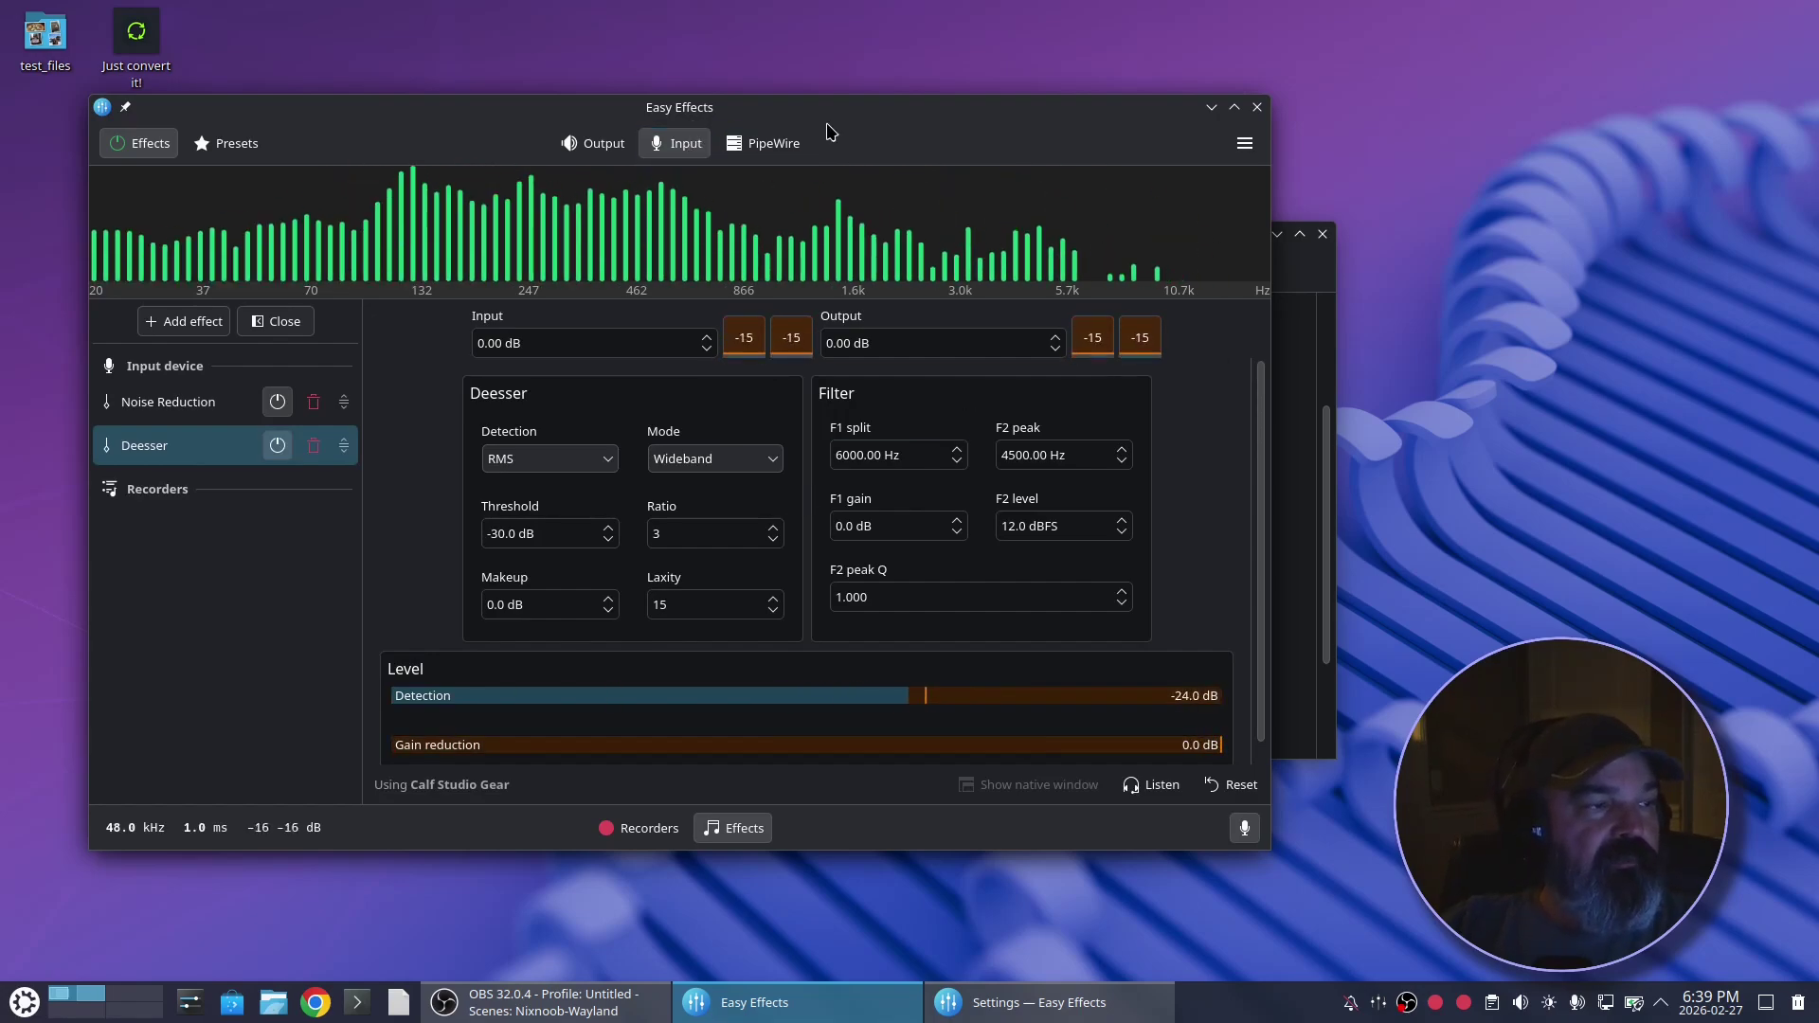
Review the PipeWire device management settings and available input devices, and close the main Easy Effects window.
click(769, 143)
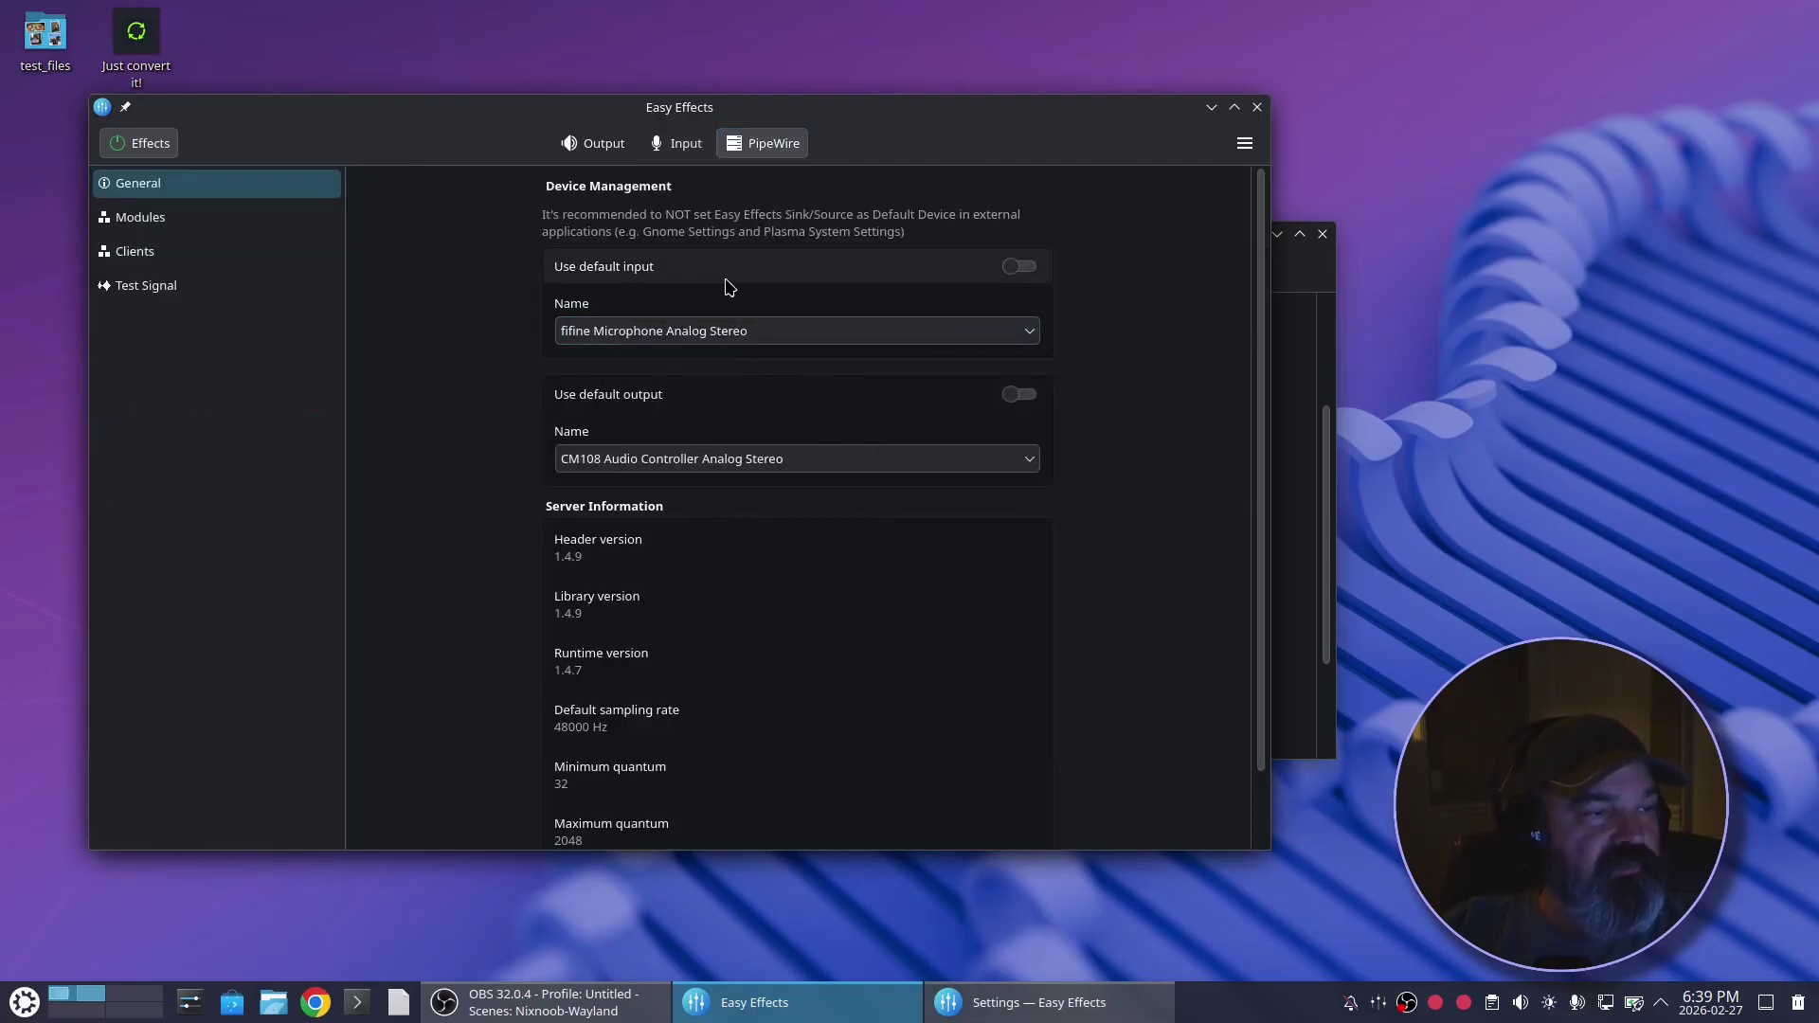
click(778, 334)
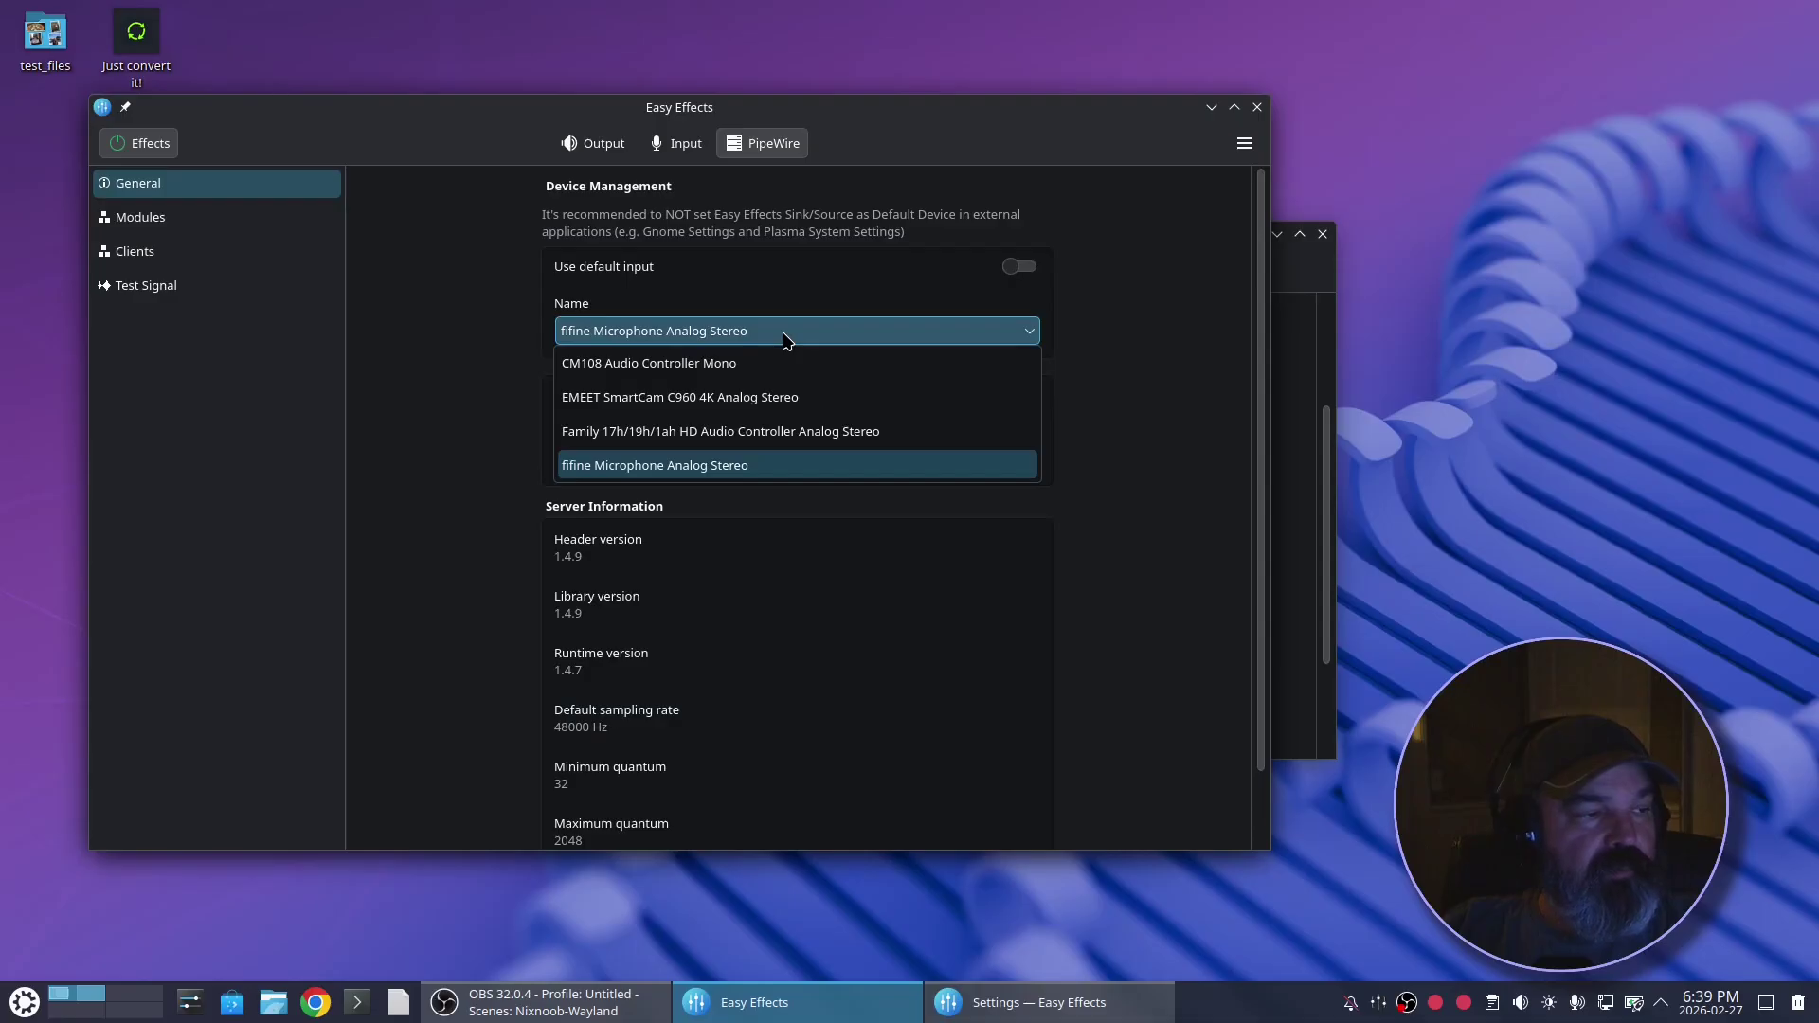
click(483, 313)
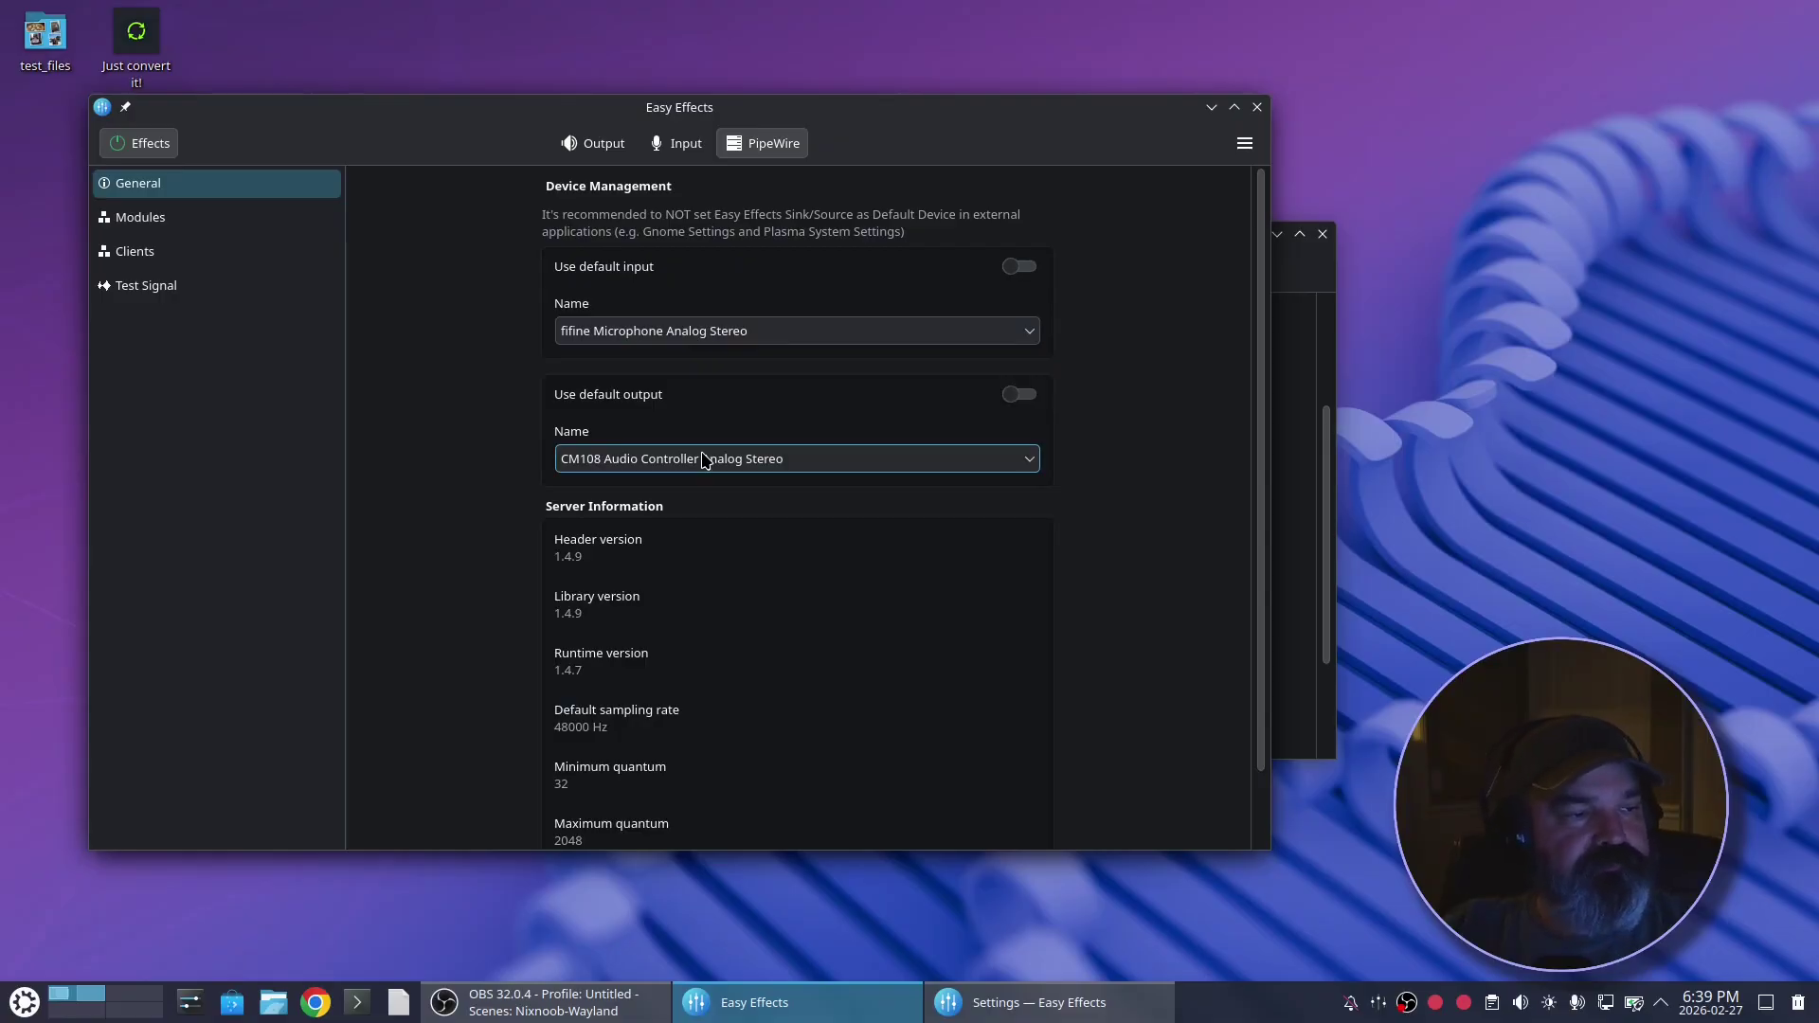
click(1257, 107)
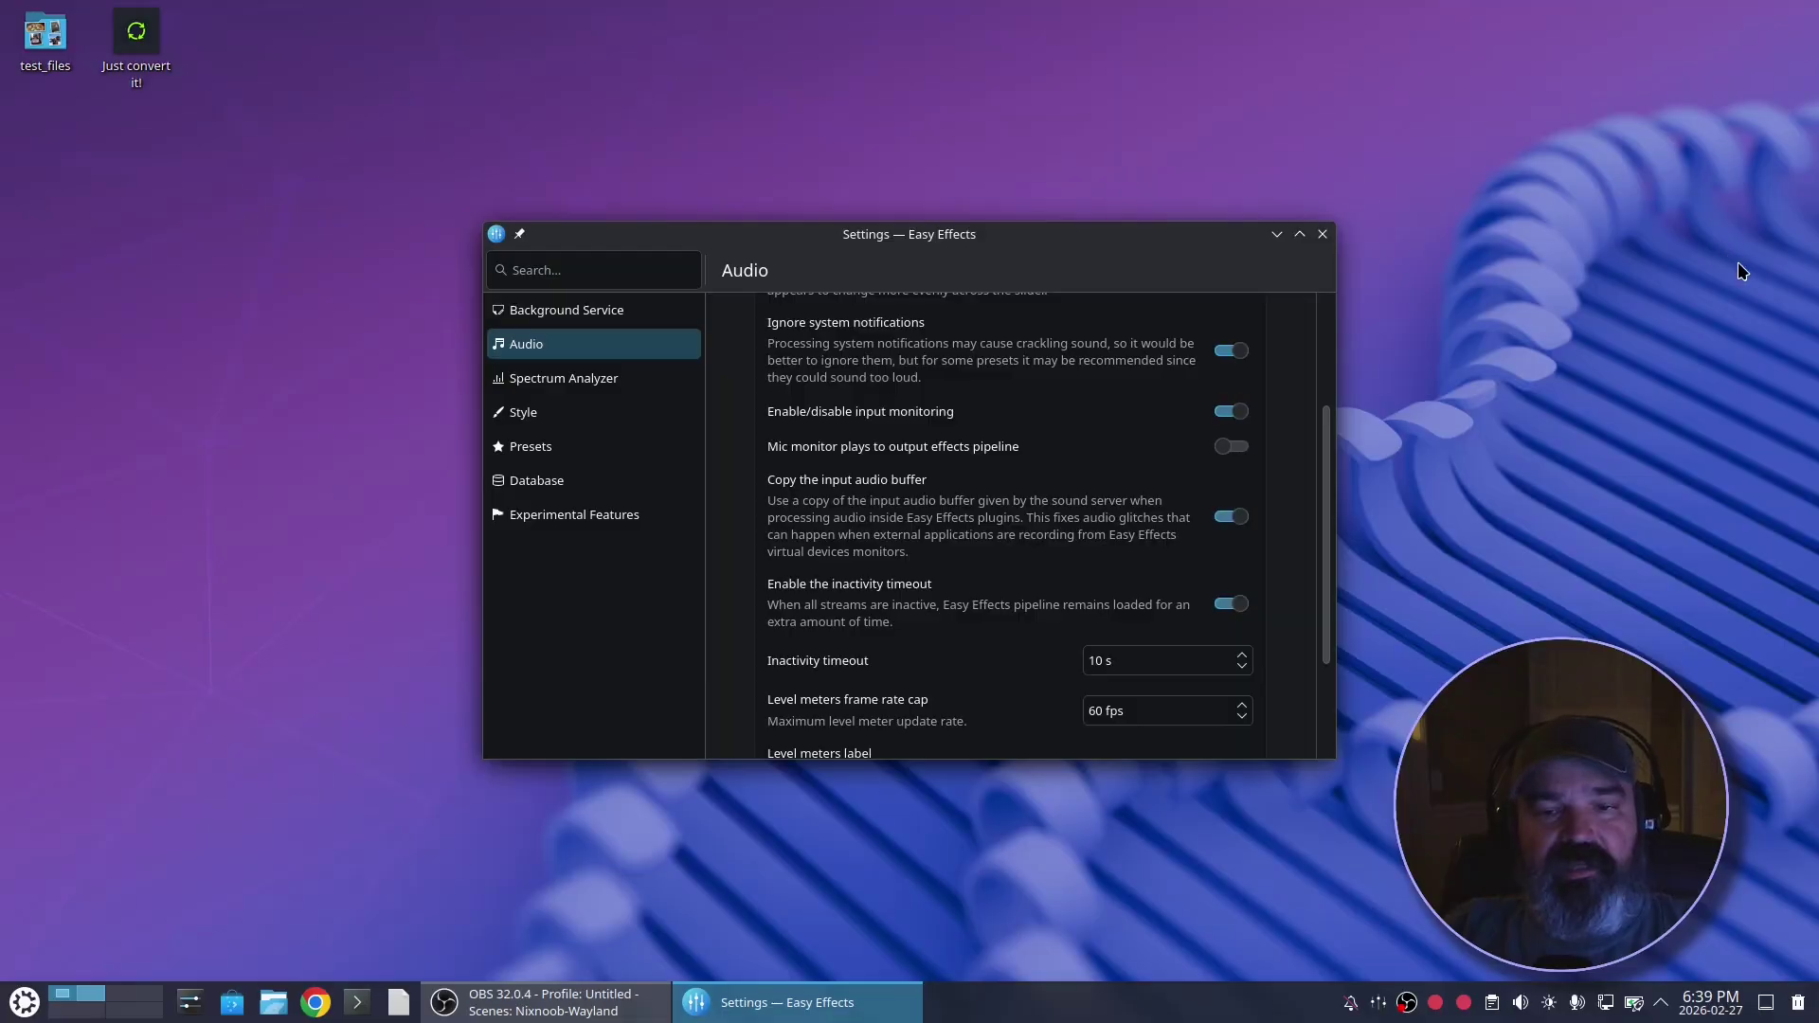
Switch to OBS and open the Mic/Aux source's properties to check which audio device it uses.
key(alt+Tab)
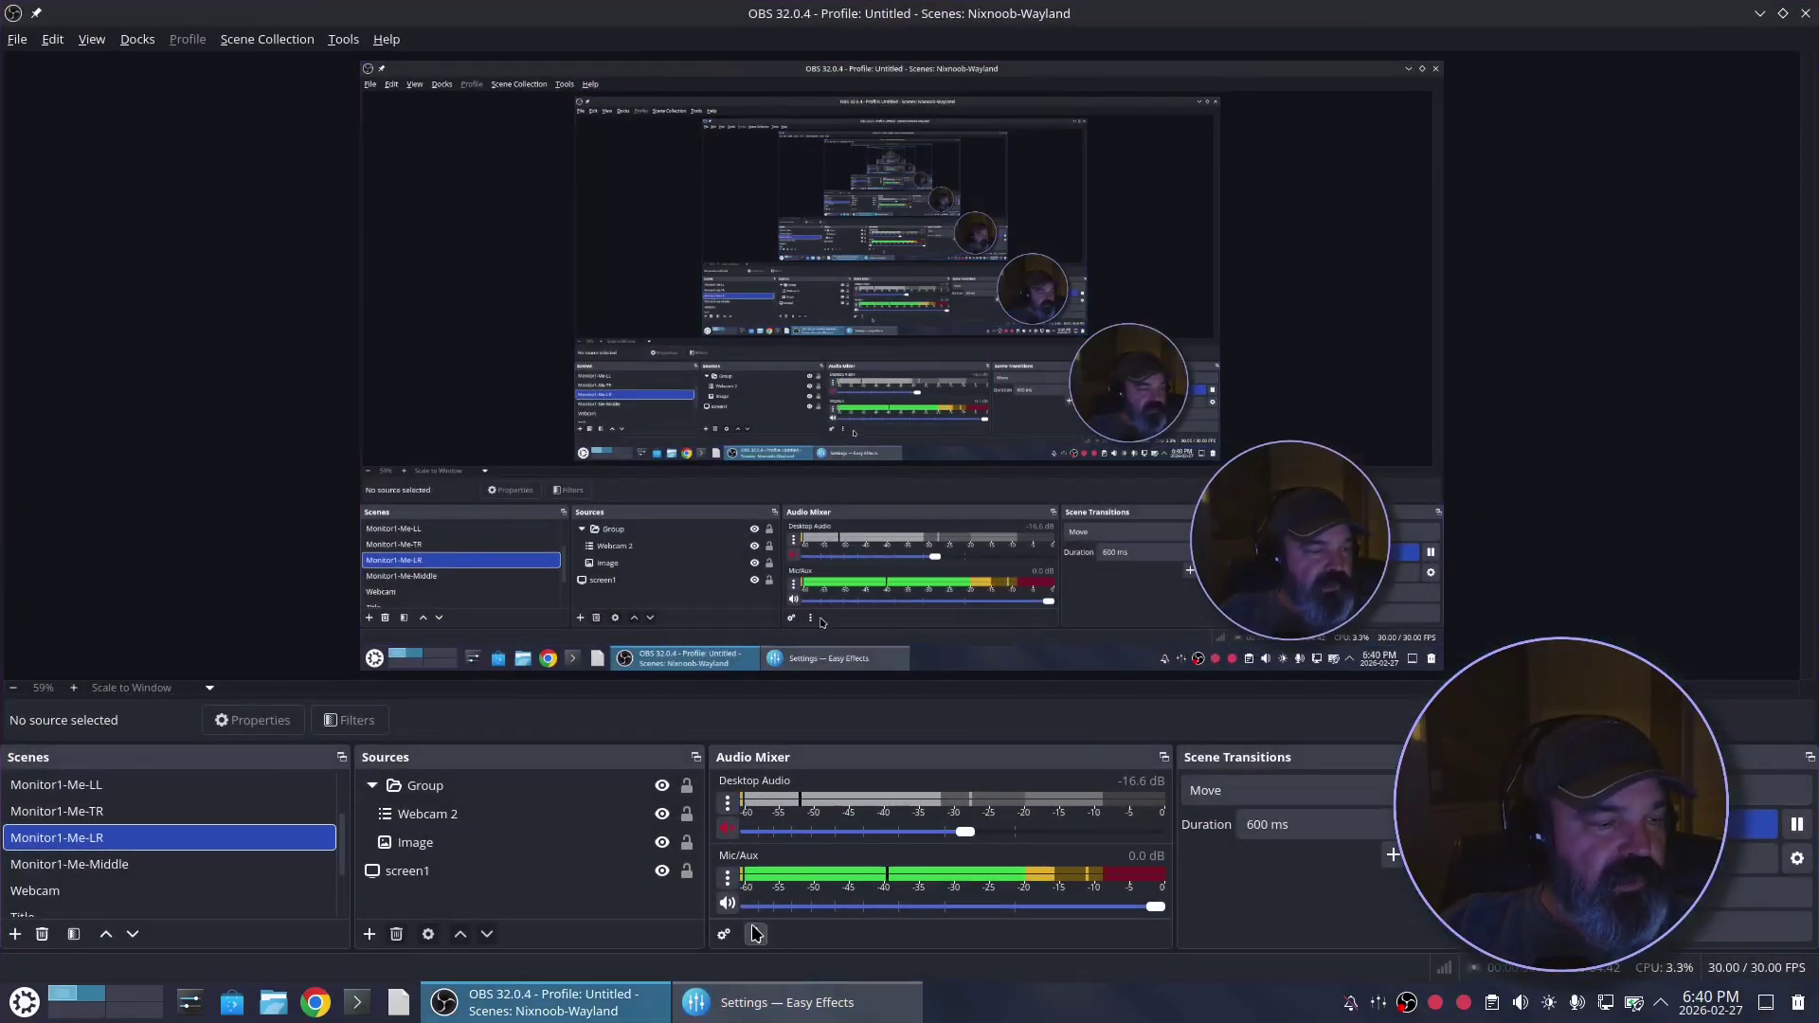
click(730, 874)
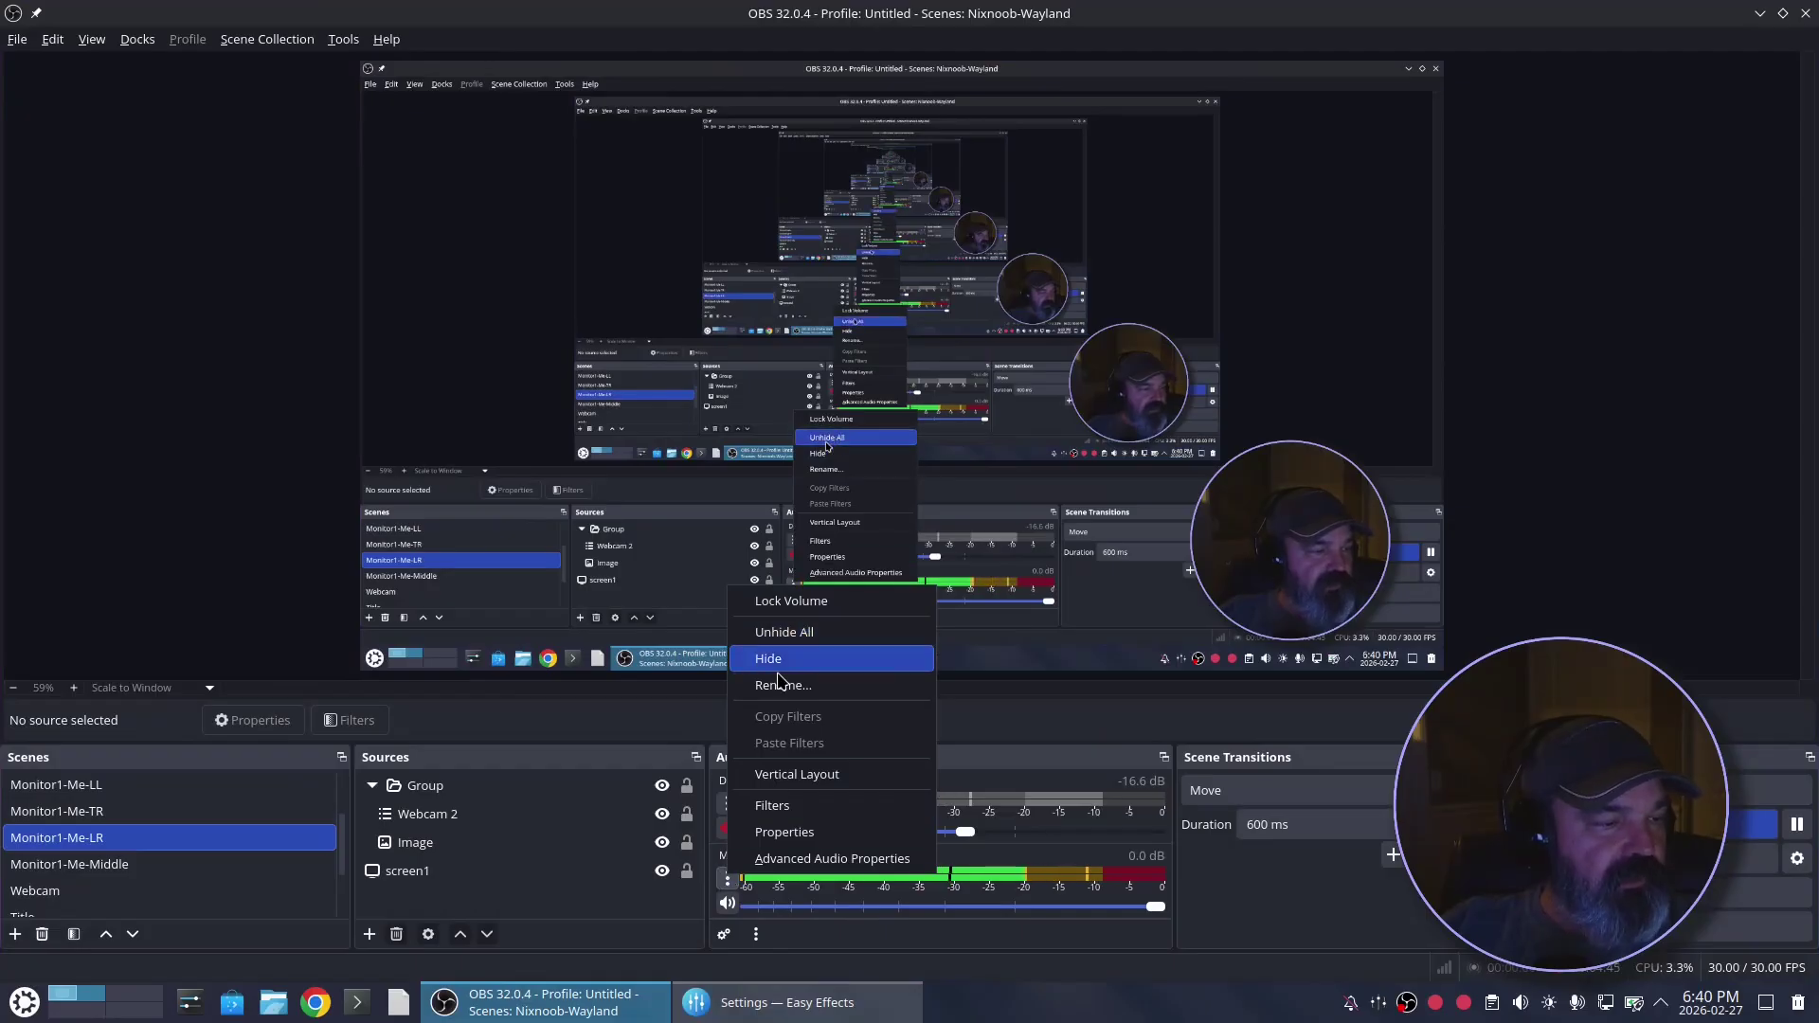
click(806, 833)
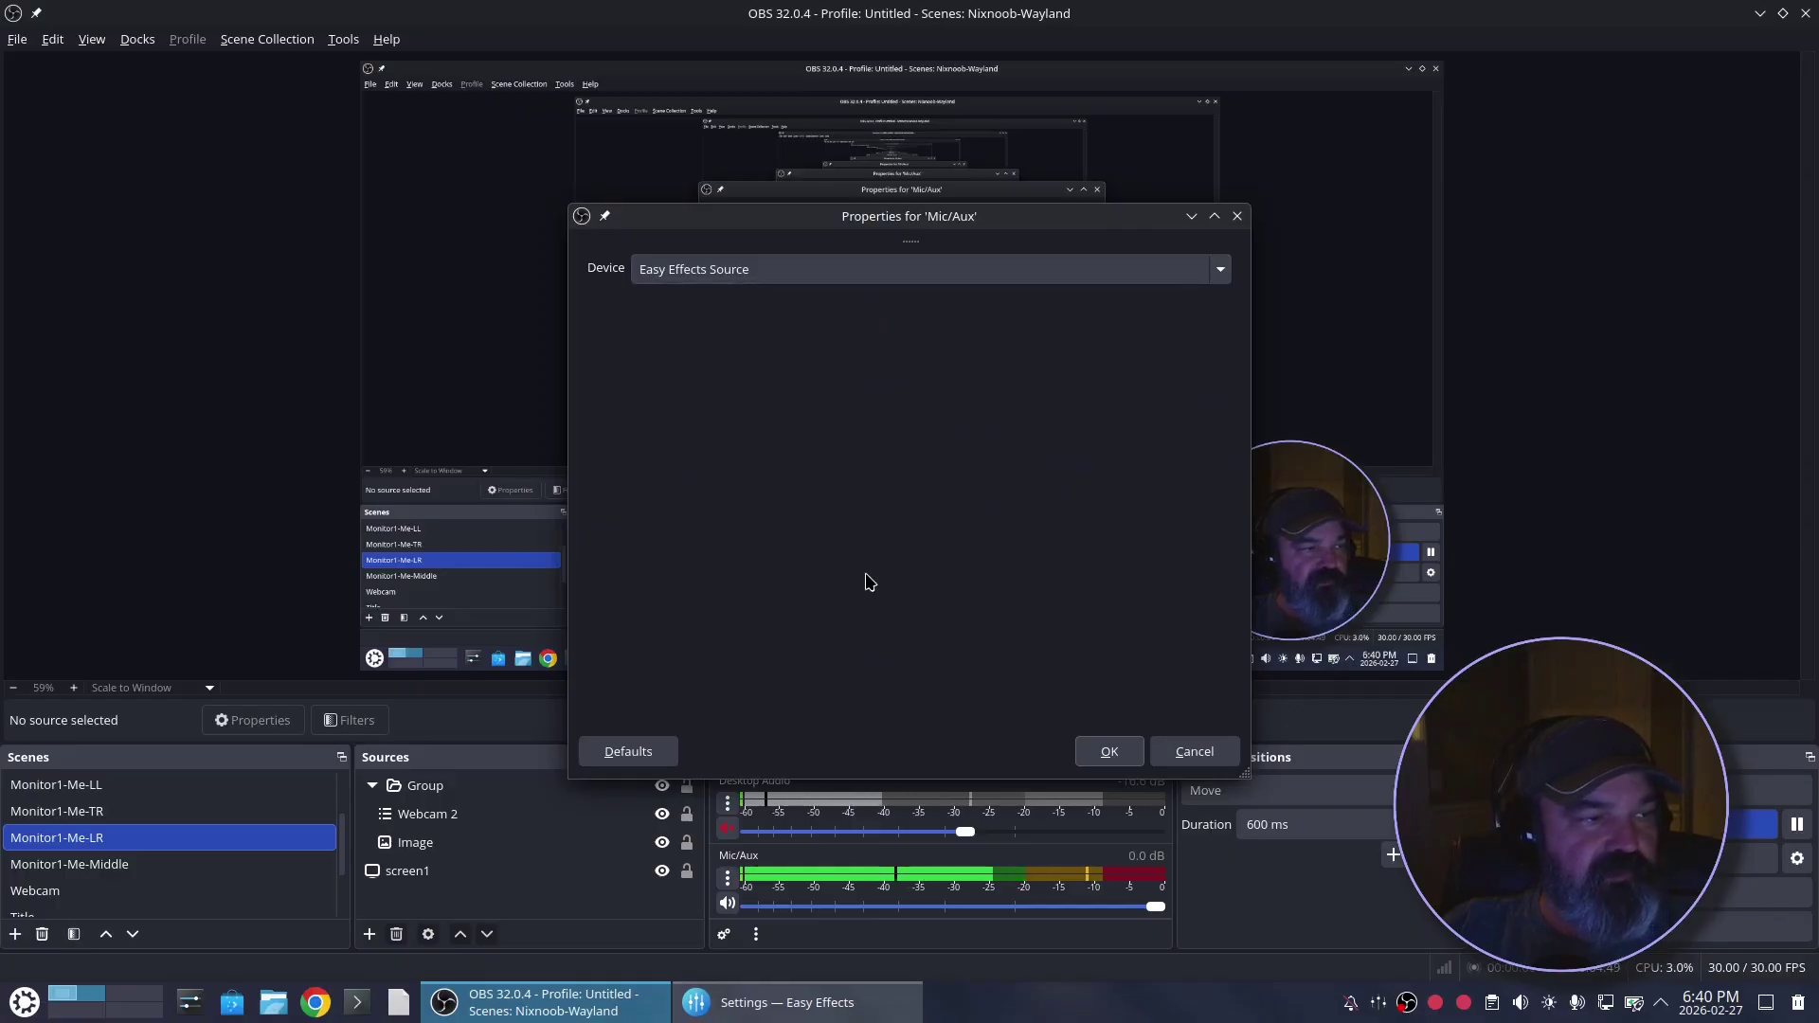
Close the Mic/Aux properties in OBS, switch to the Easy Effects desktop and close its settings window.
click(1238, 222)
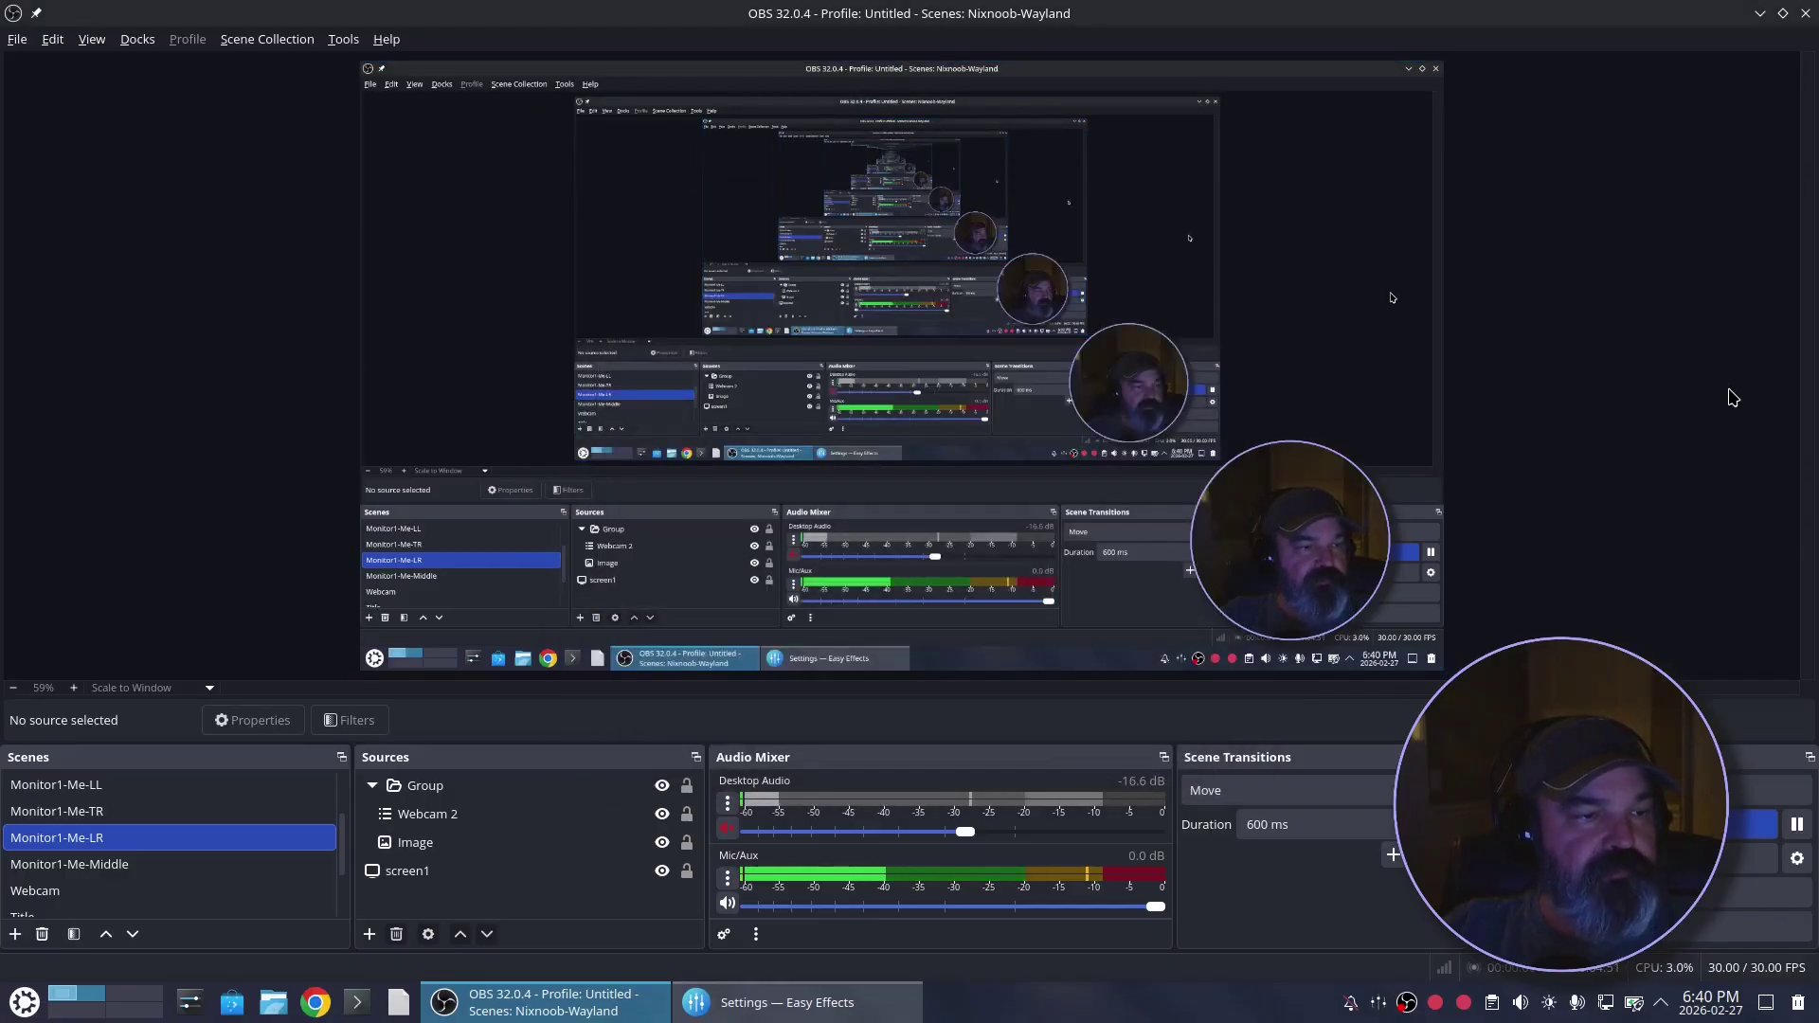
key(ctrl+F2)
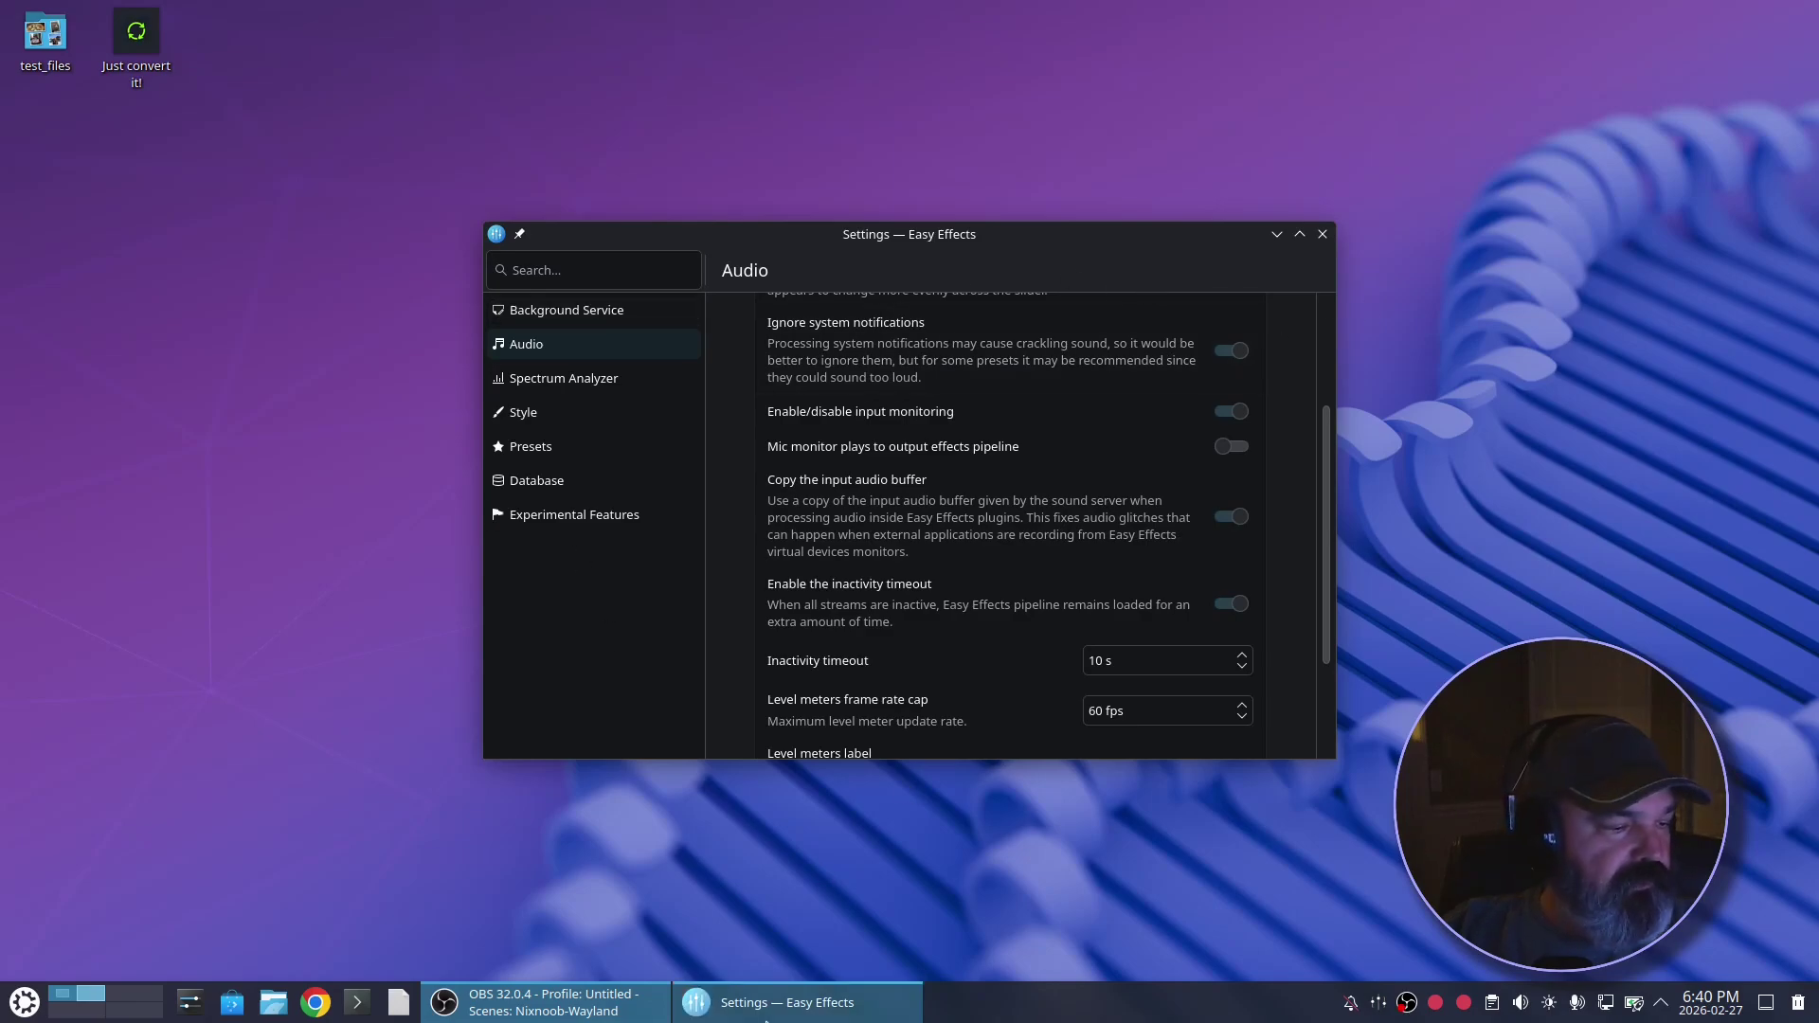
click(1323, 235)
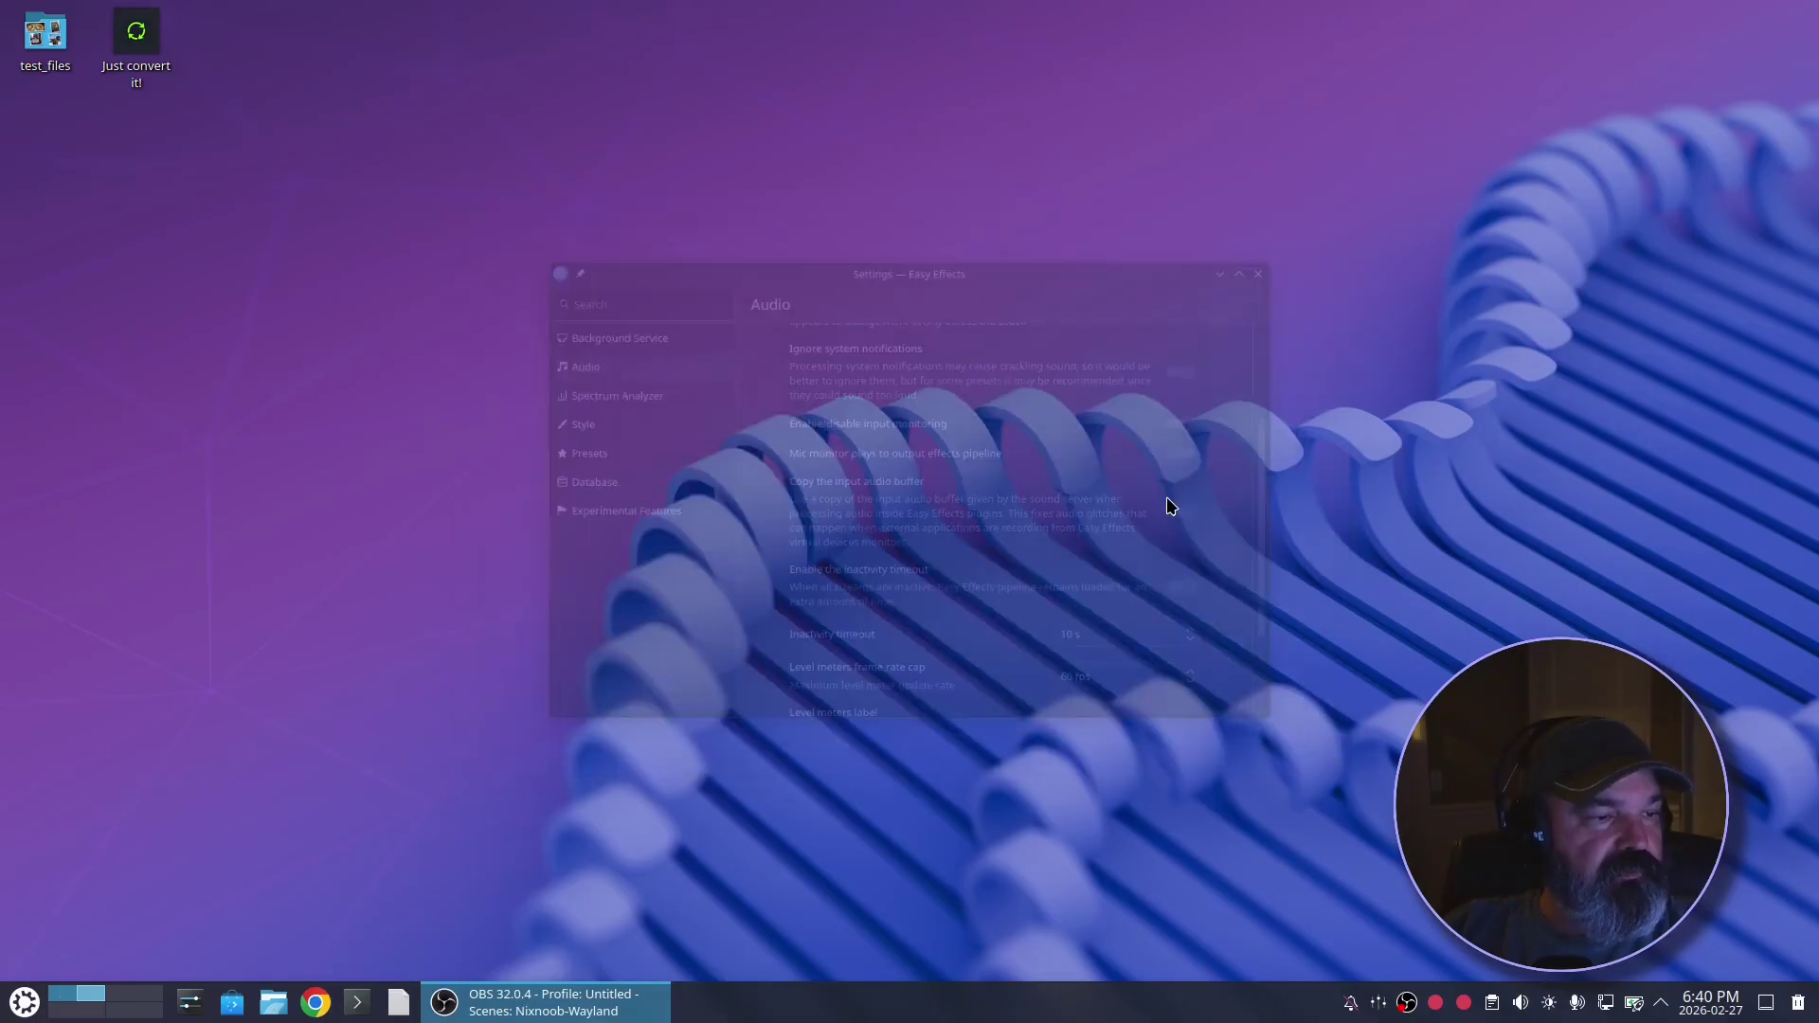
Reopen the main Easy Effects window, return to the input effects and check the list of local presets.
click(1378, 1004)
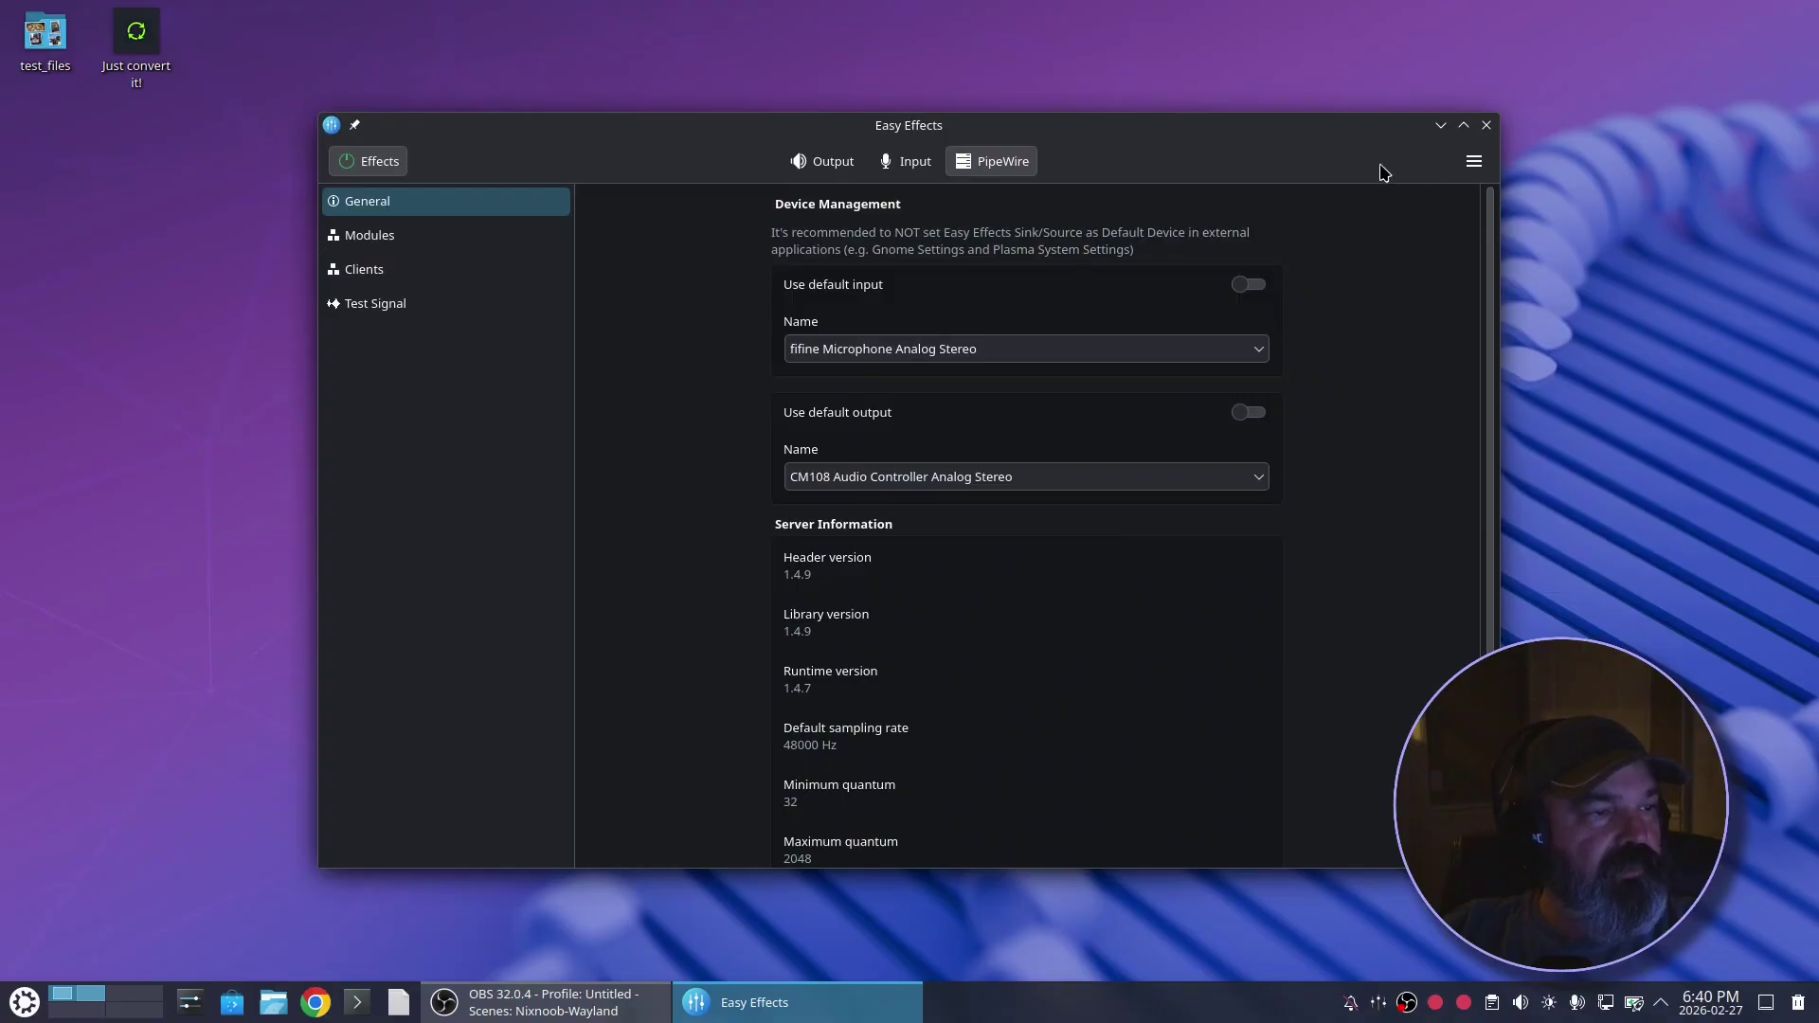
click(907, 163)
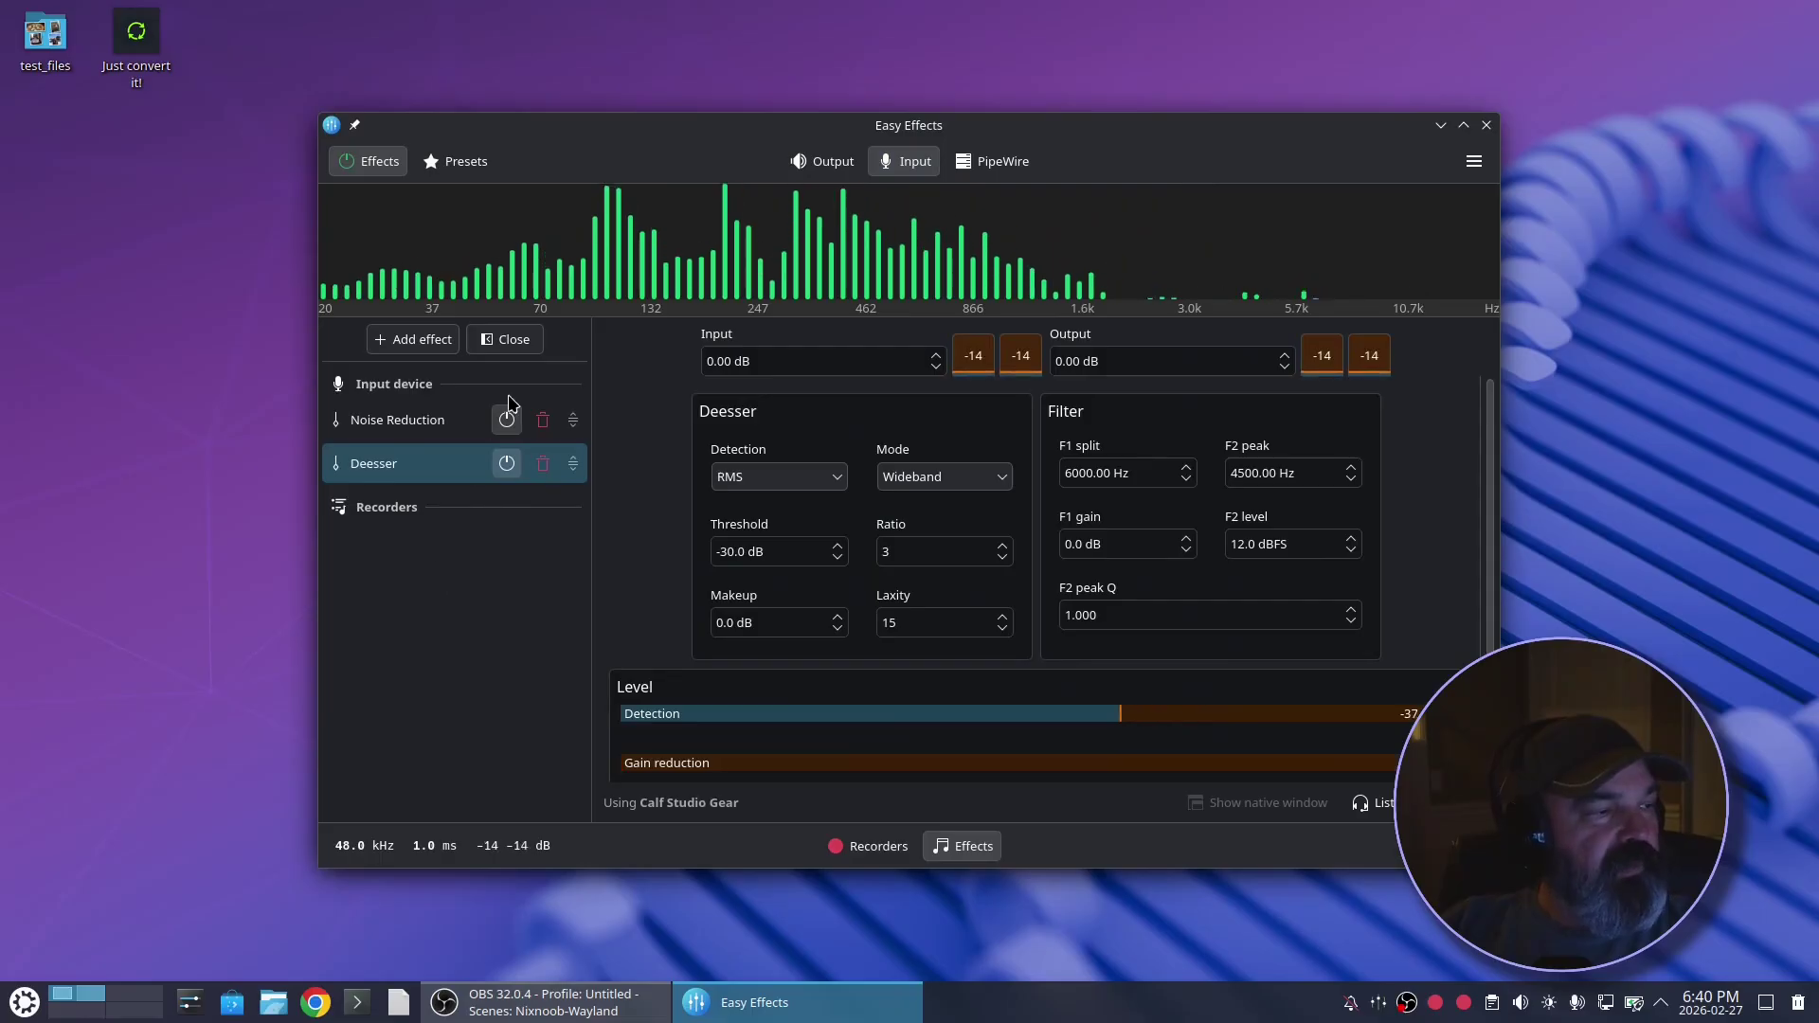
click(442, 163)
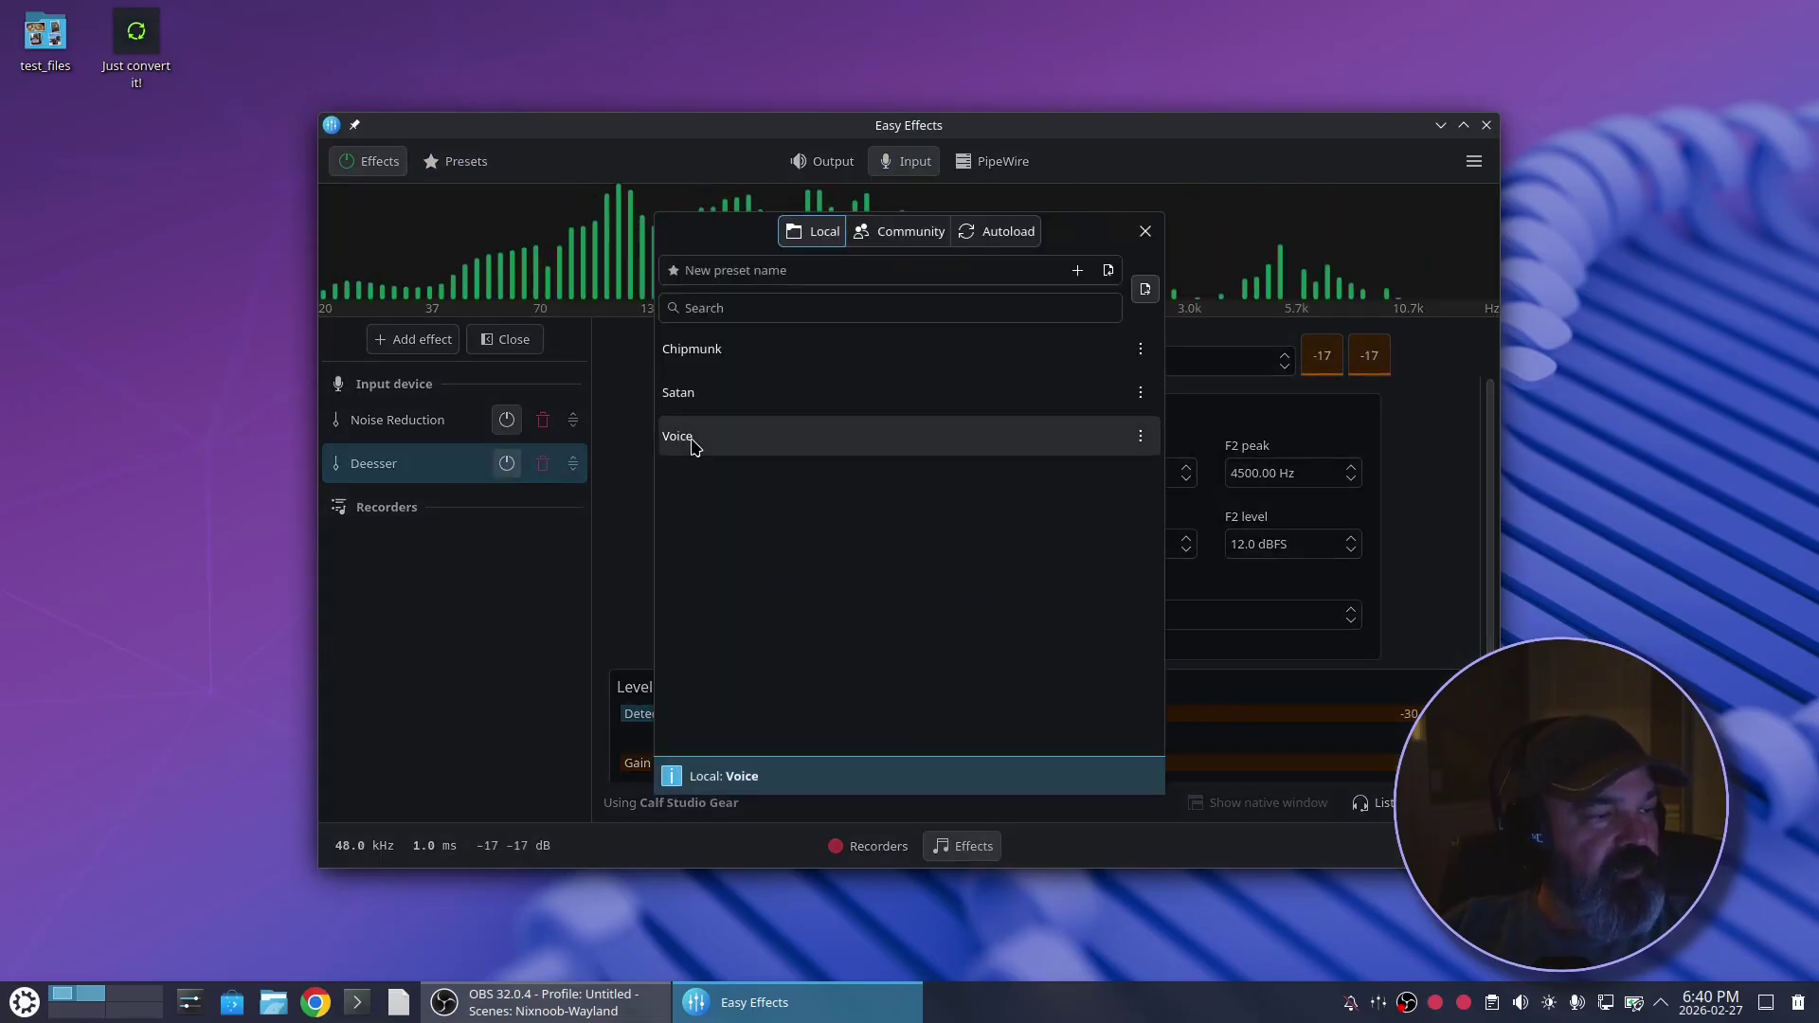
click(425, 640)
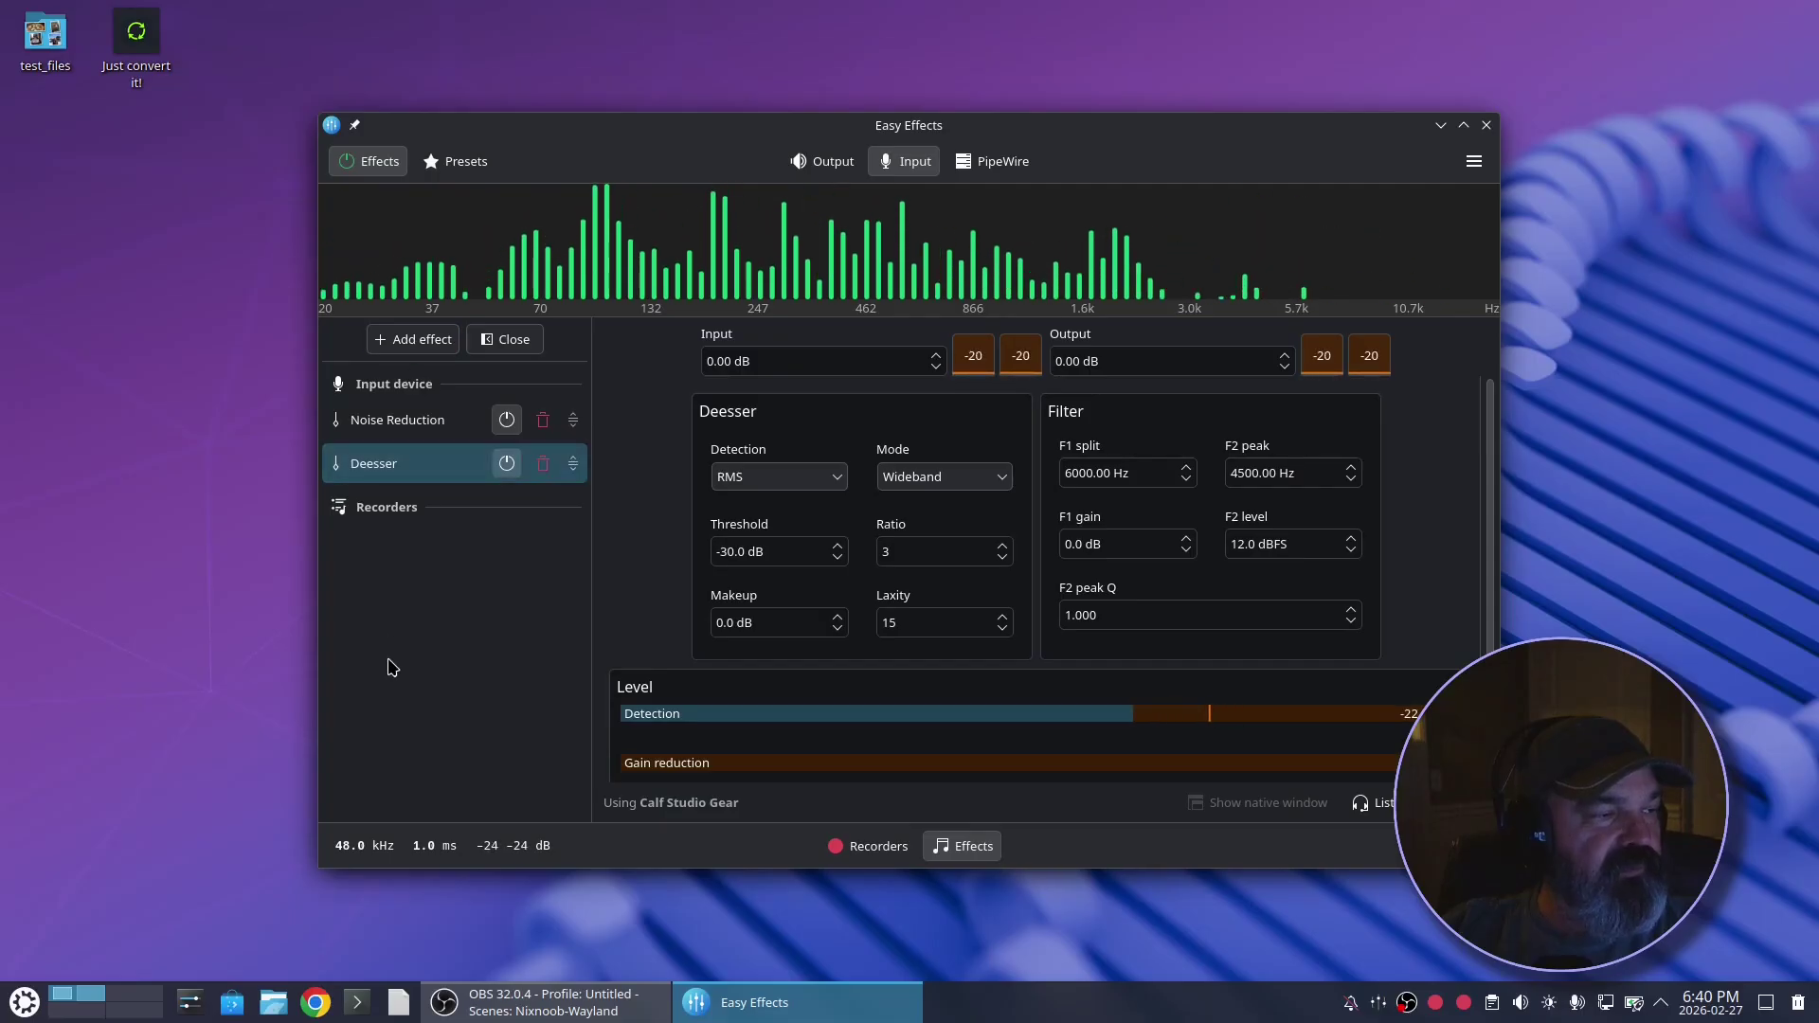
Add a Pitch effect to the microphone input pipeline and open its settings.
click(418, 339)
drag(1158, 480, 1206, 820)
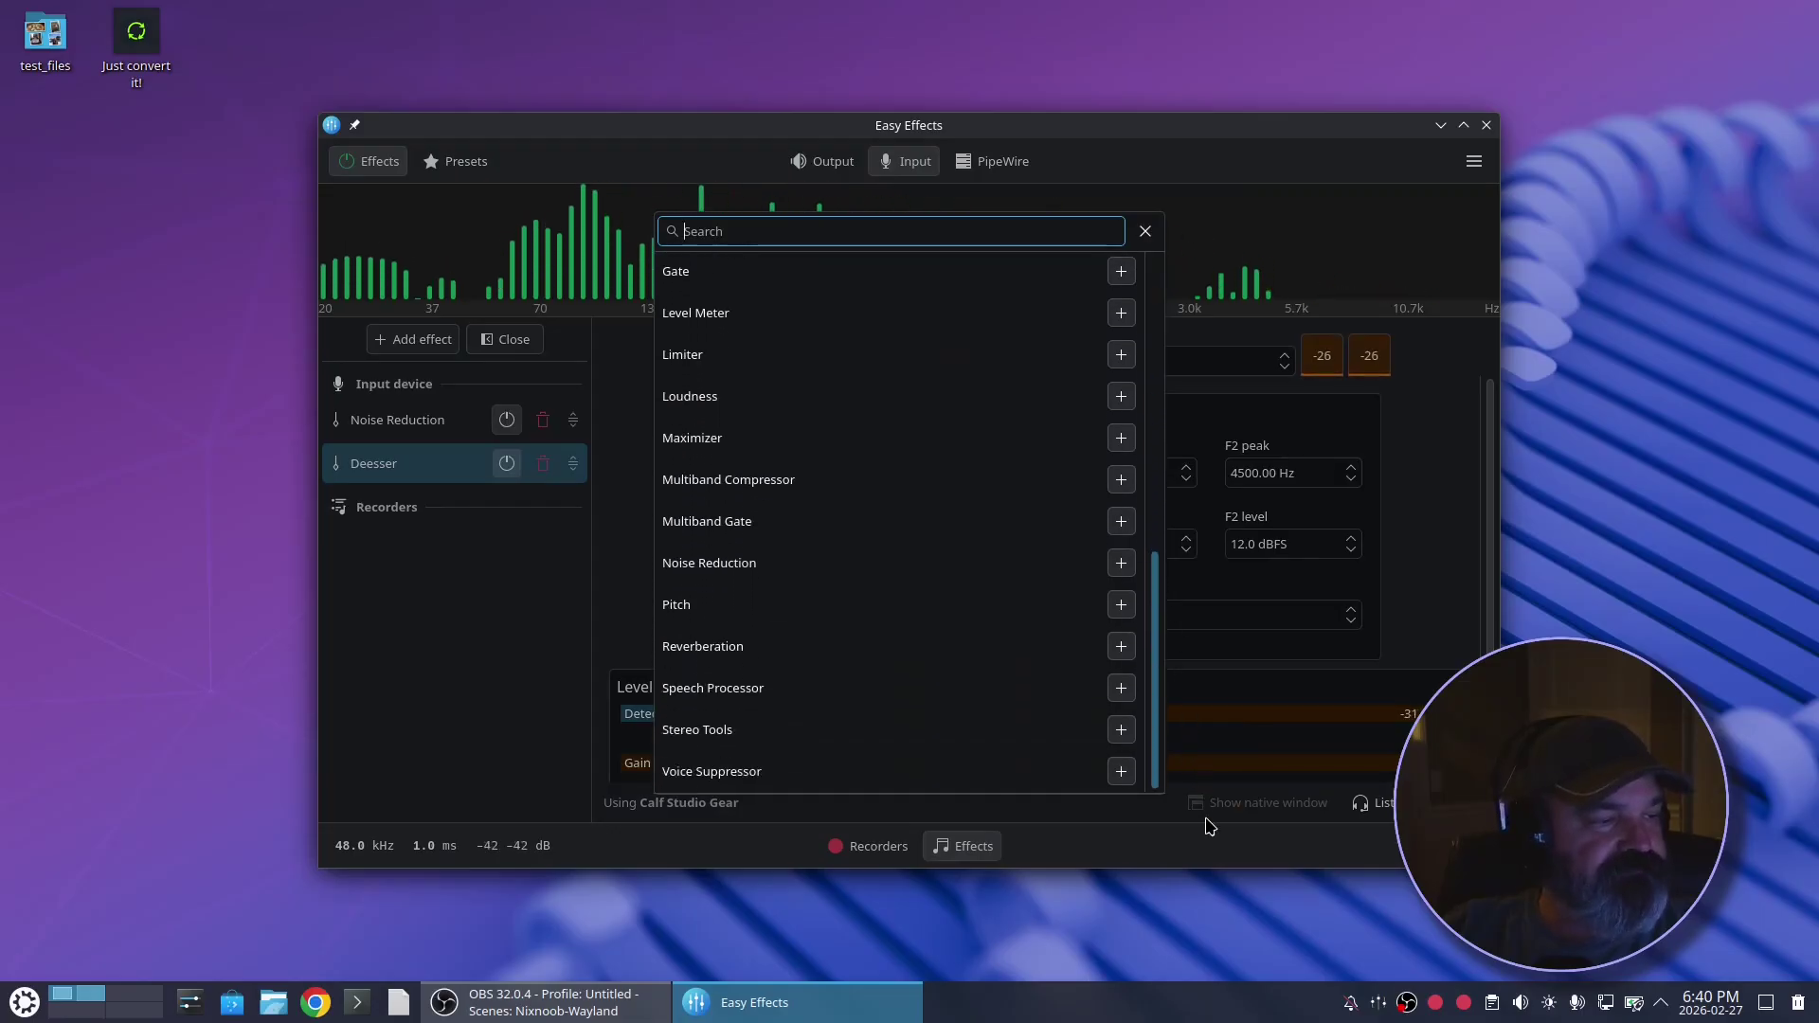
click(1120, 606)
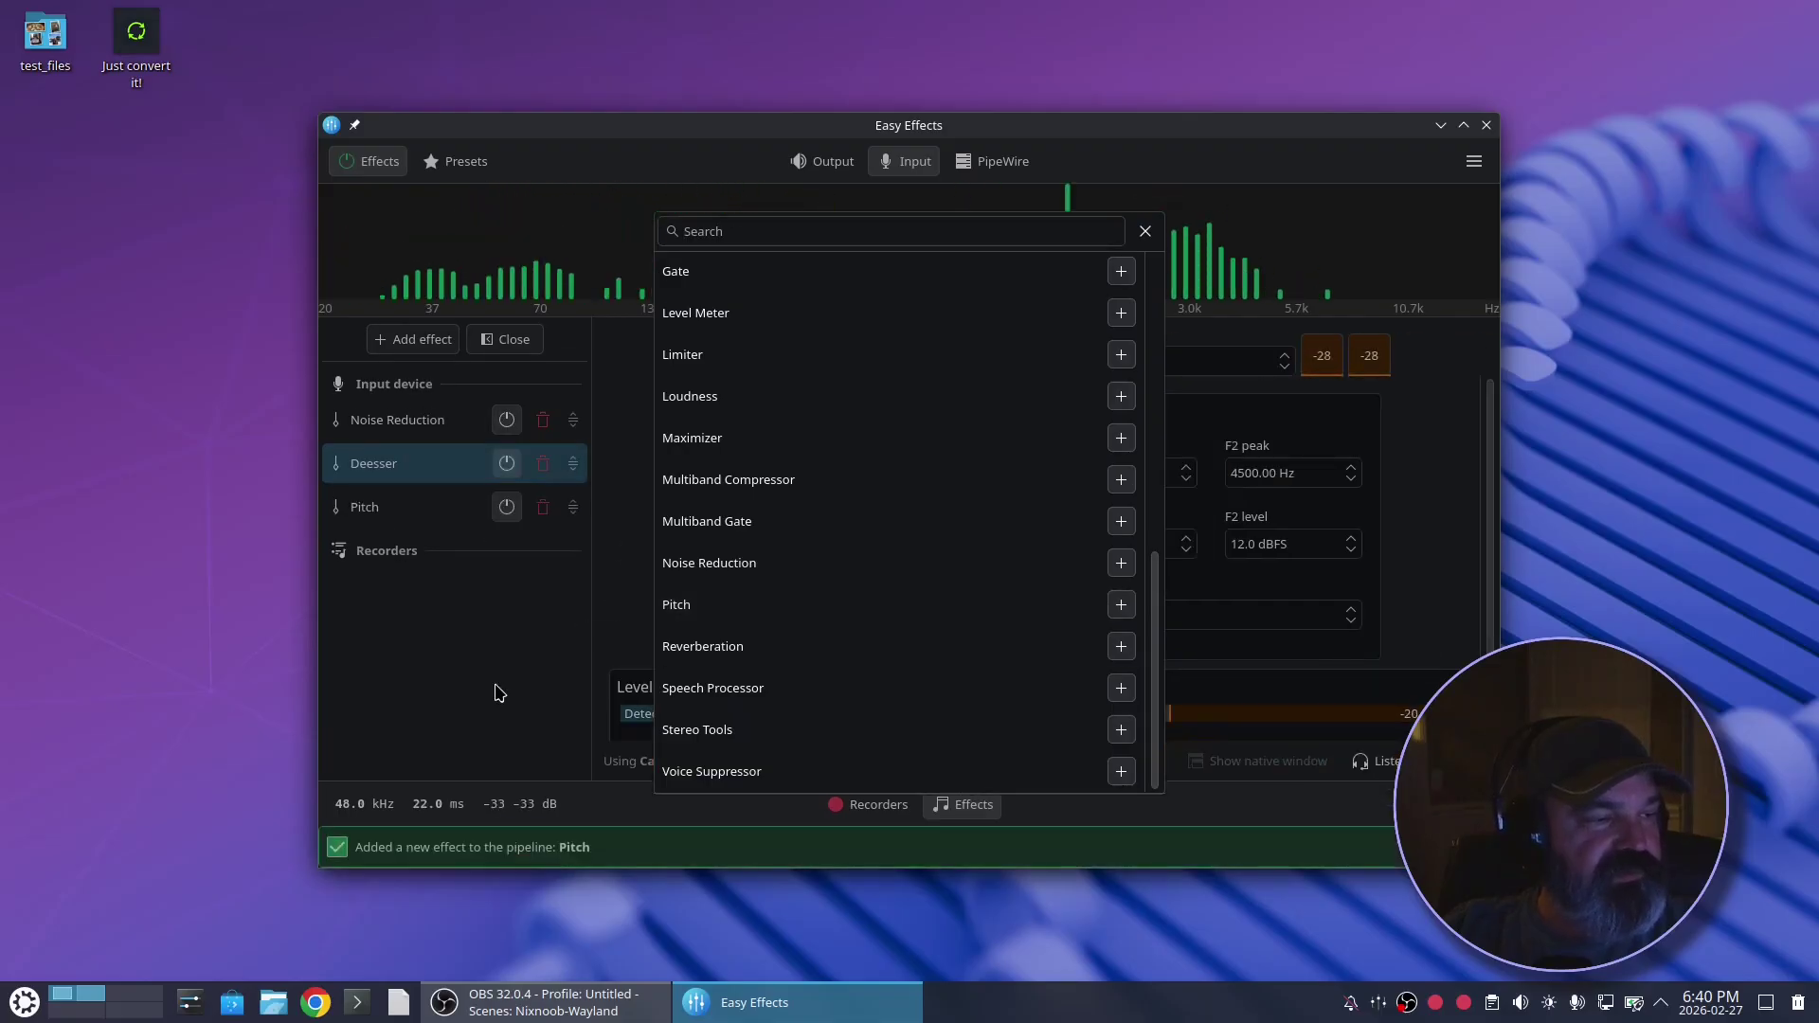
click(1145, 231)
click(369, 507)
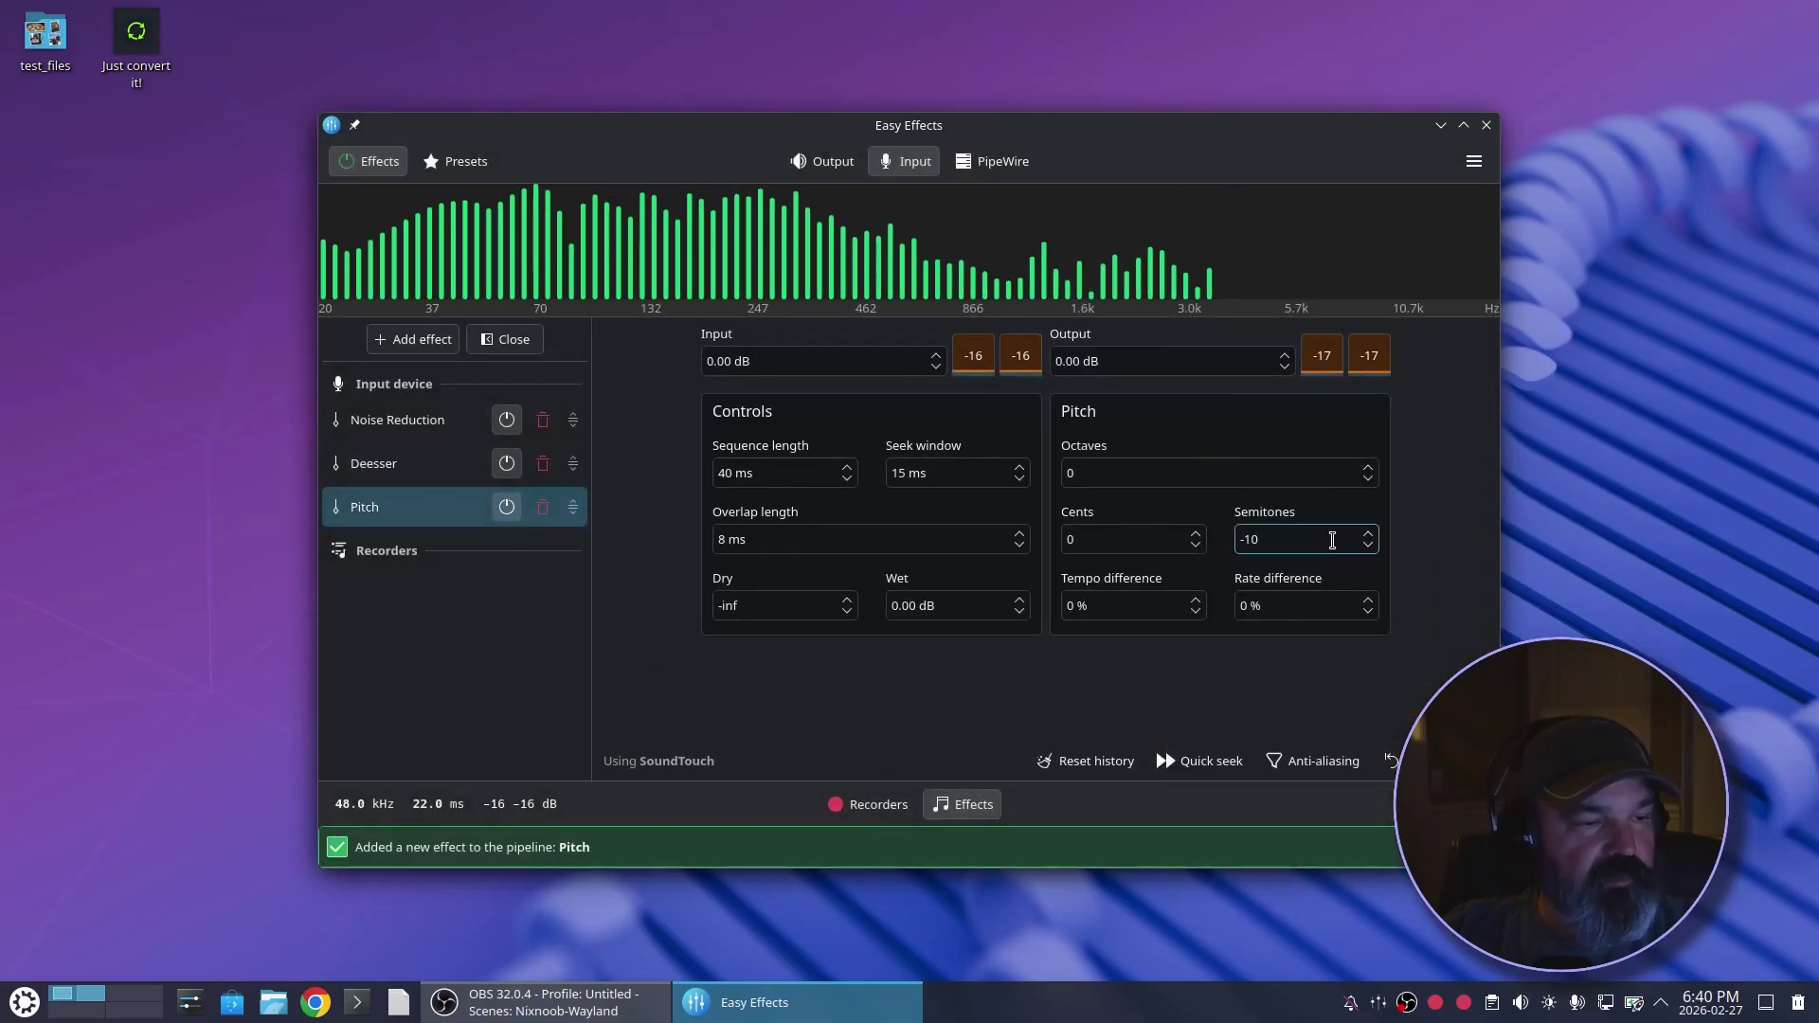
Try different semitone and octave shifts in the Pitch effect, including -10, -5 and 1 semitones, ending with both at 0.
click(1371, 534)
click(1372, 533)
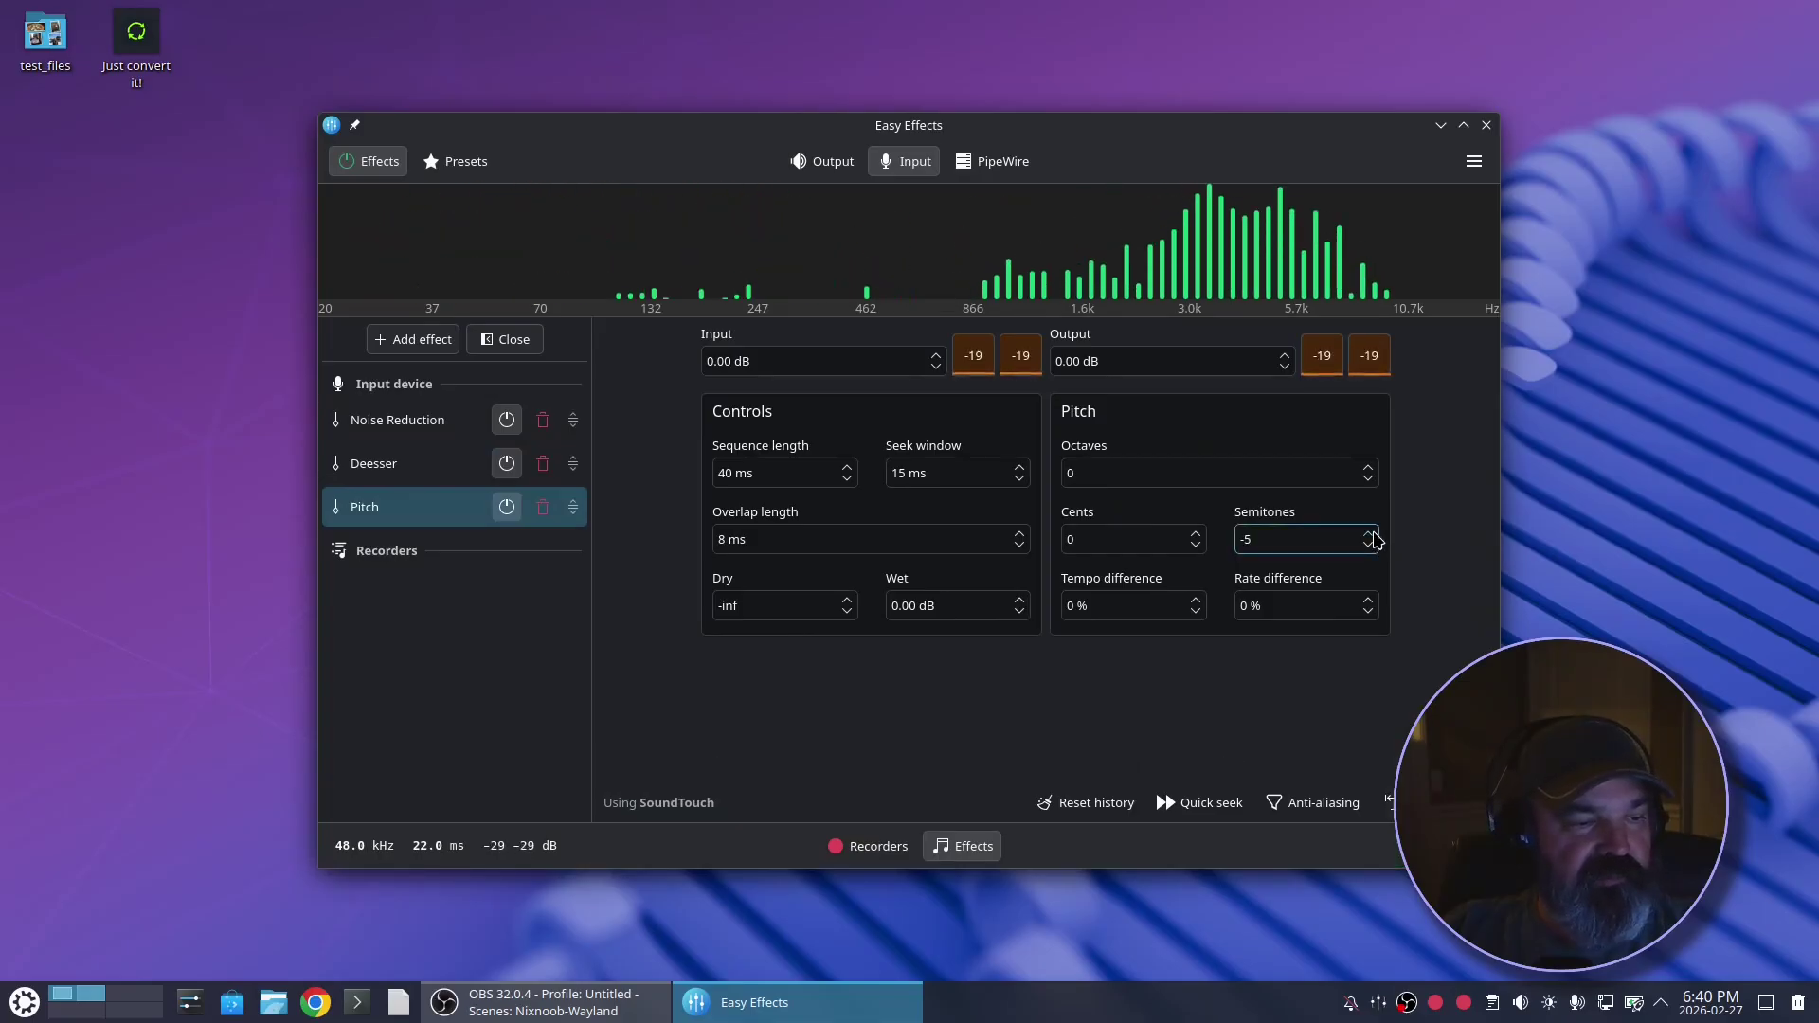
click(1372, 535)
click(1373, 535)
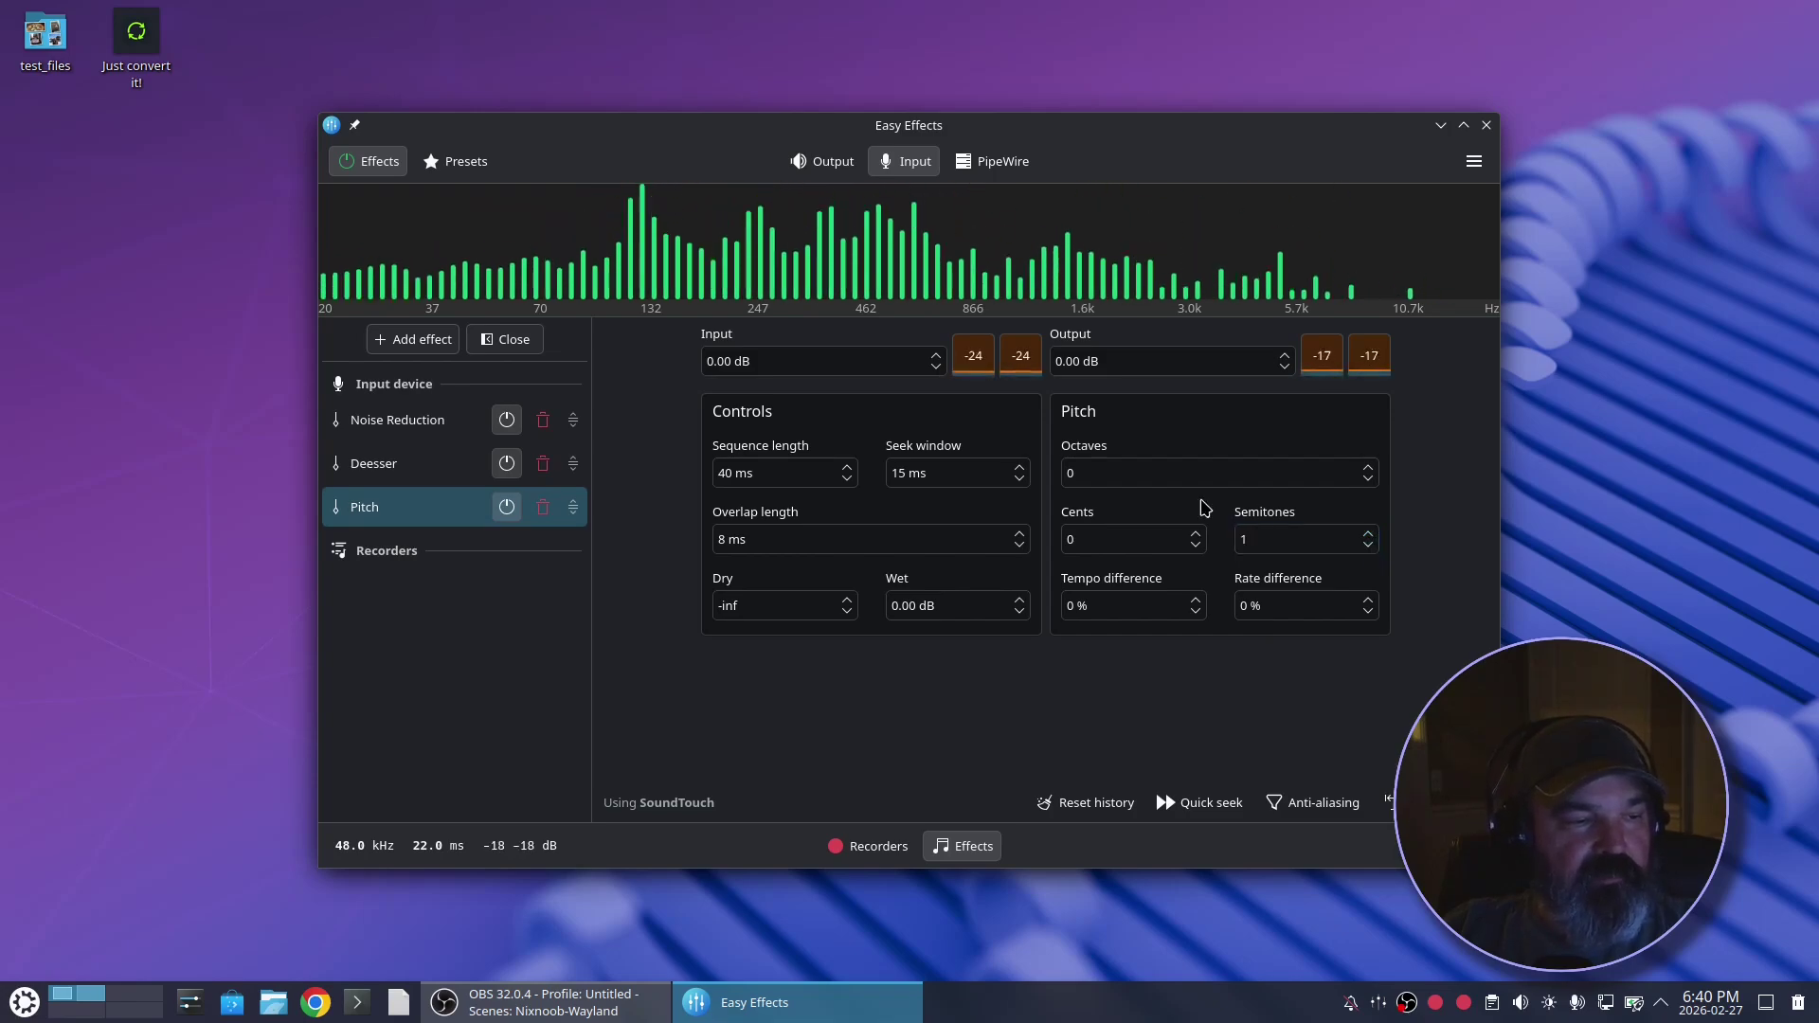
click(1368, 545)
click(1367, 545)
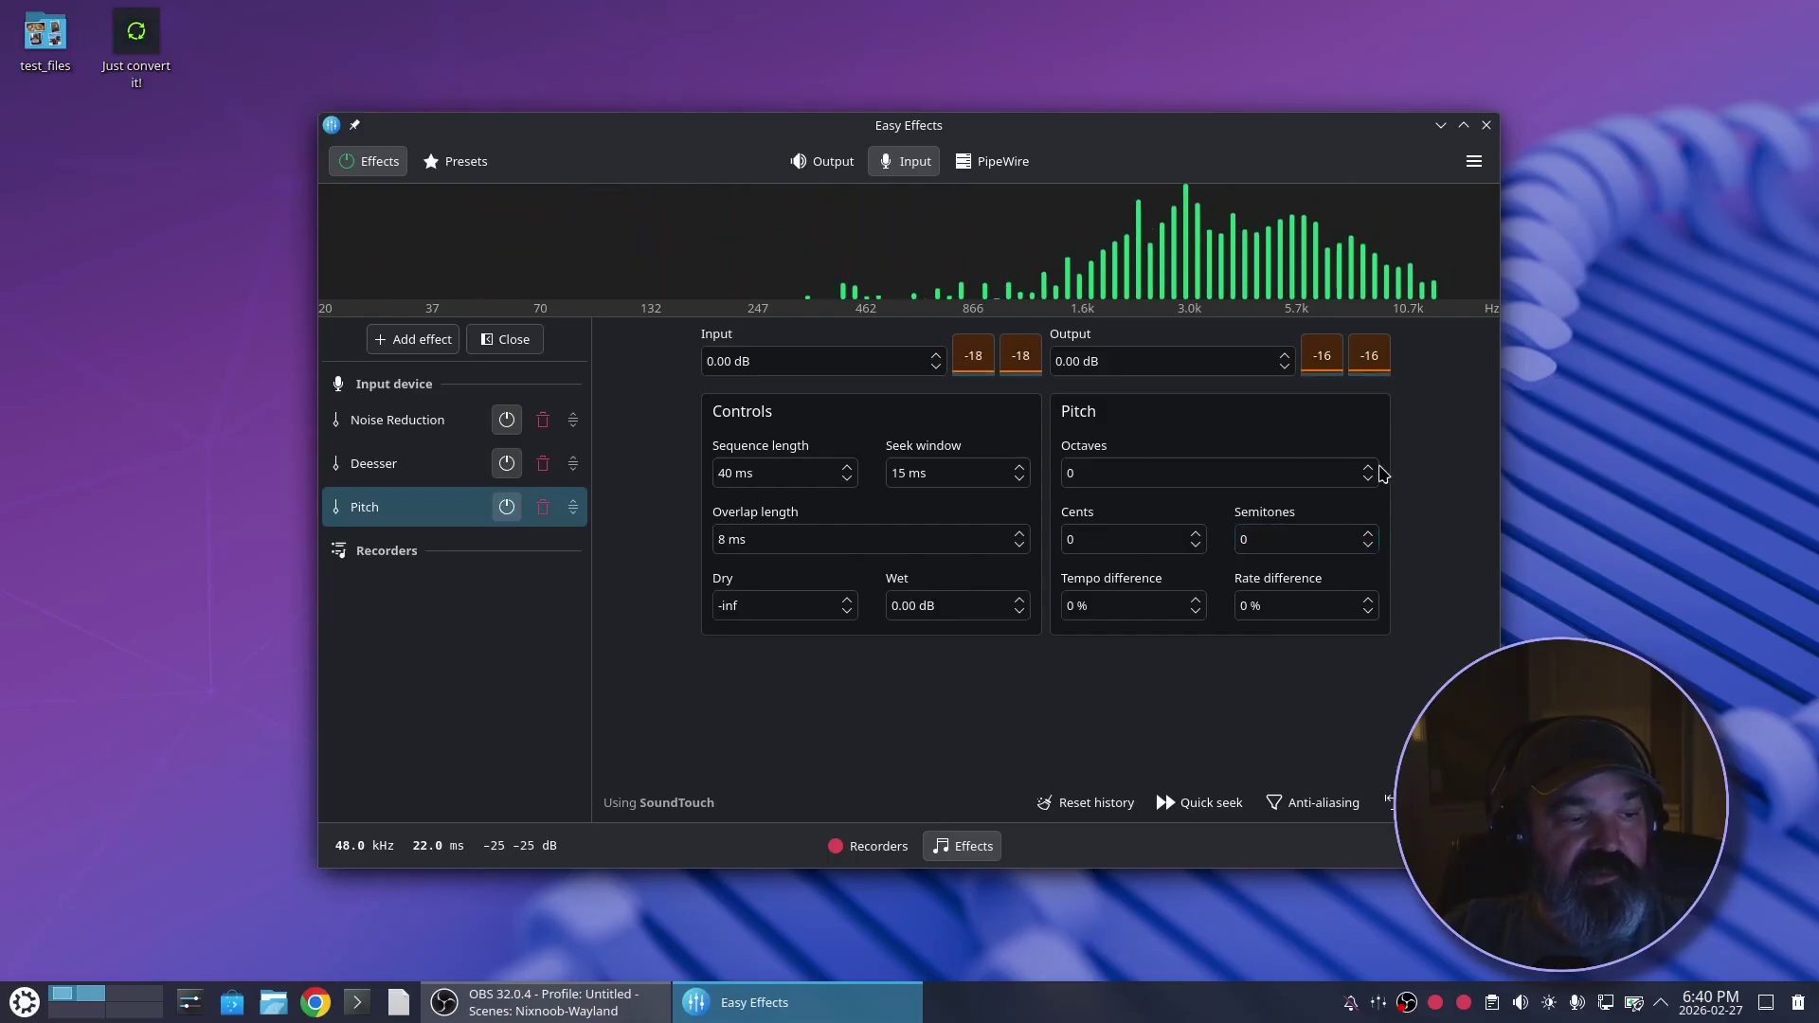
click(1368, 468)
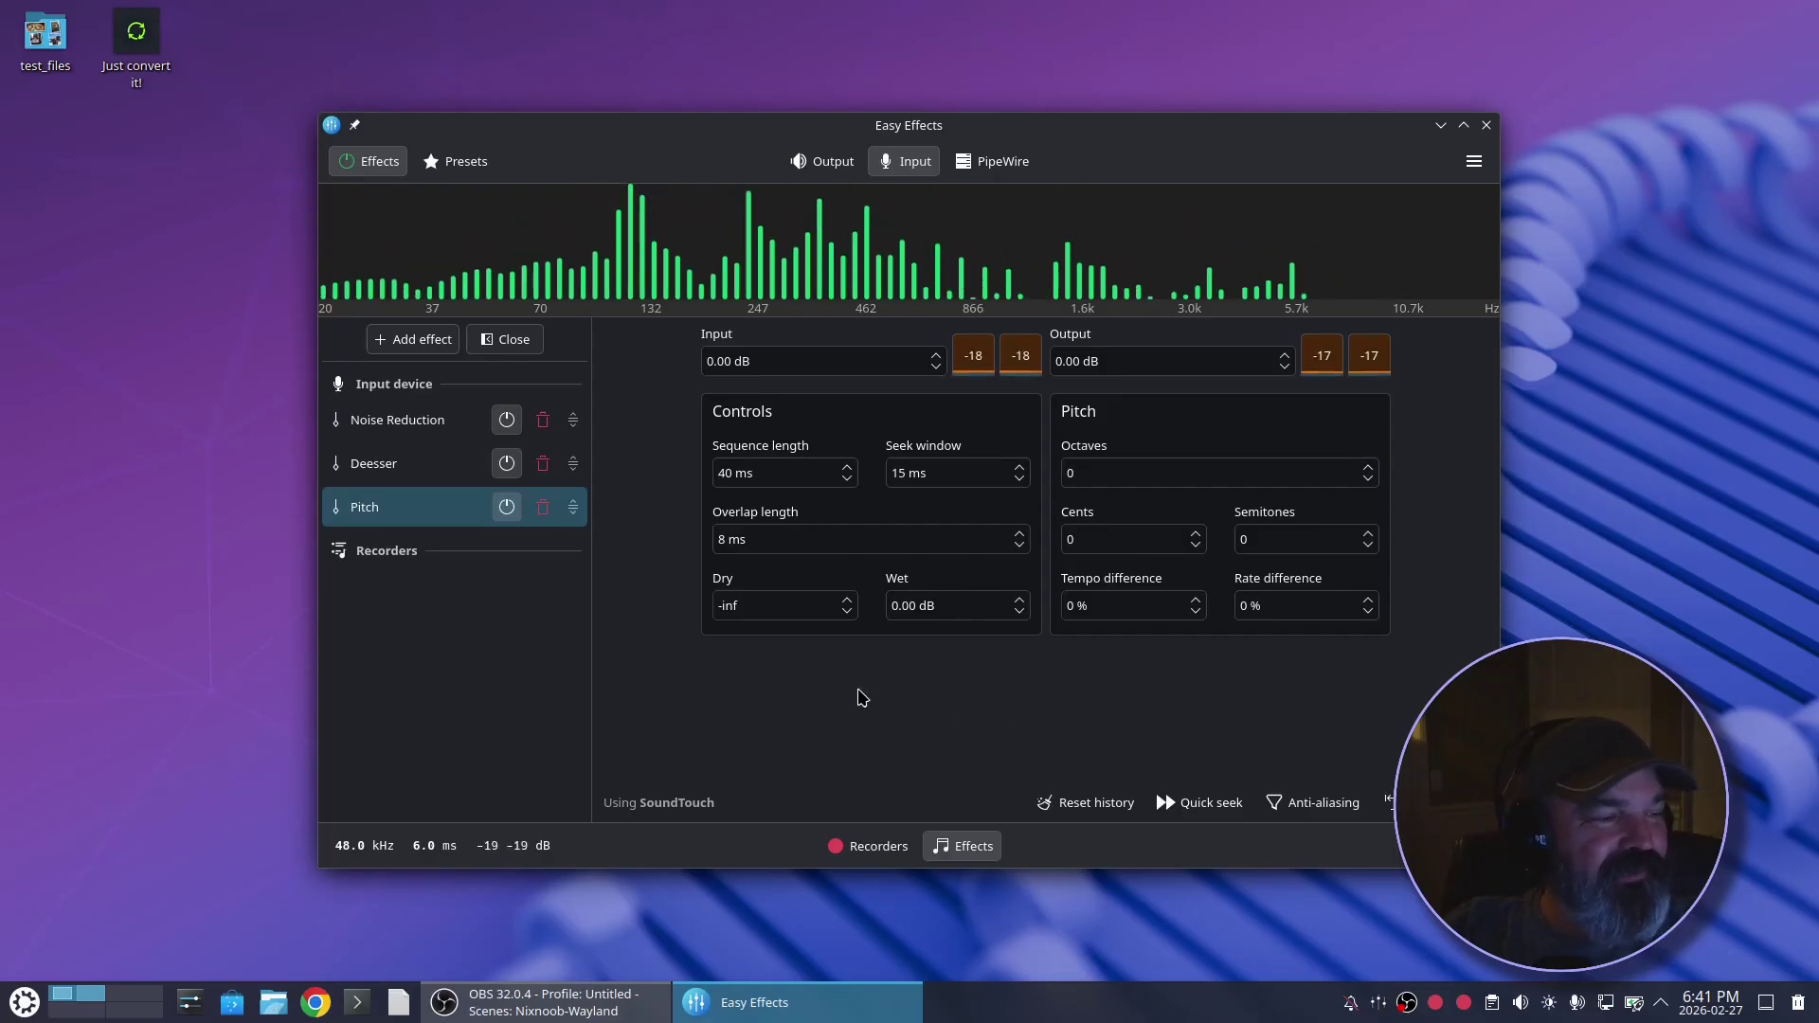
Add a Reverberation effect to the microphone input pipeline and open its settings.
click(416, 339)
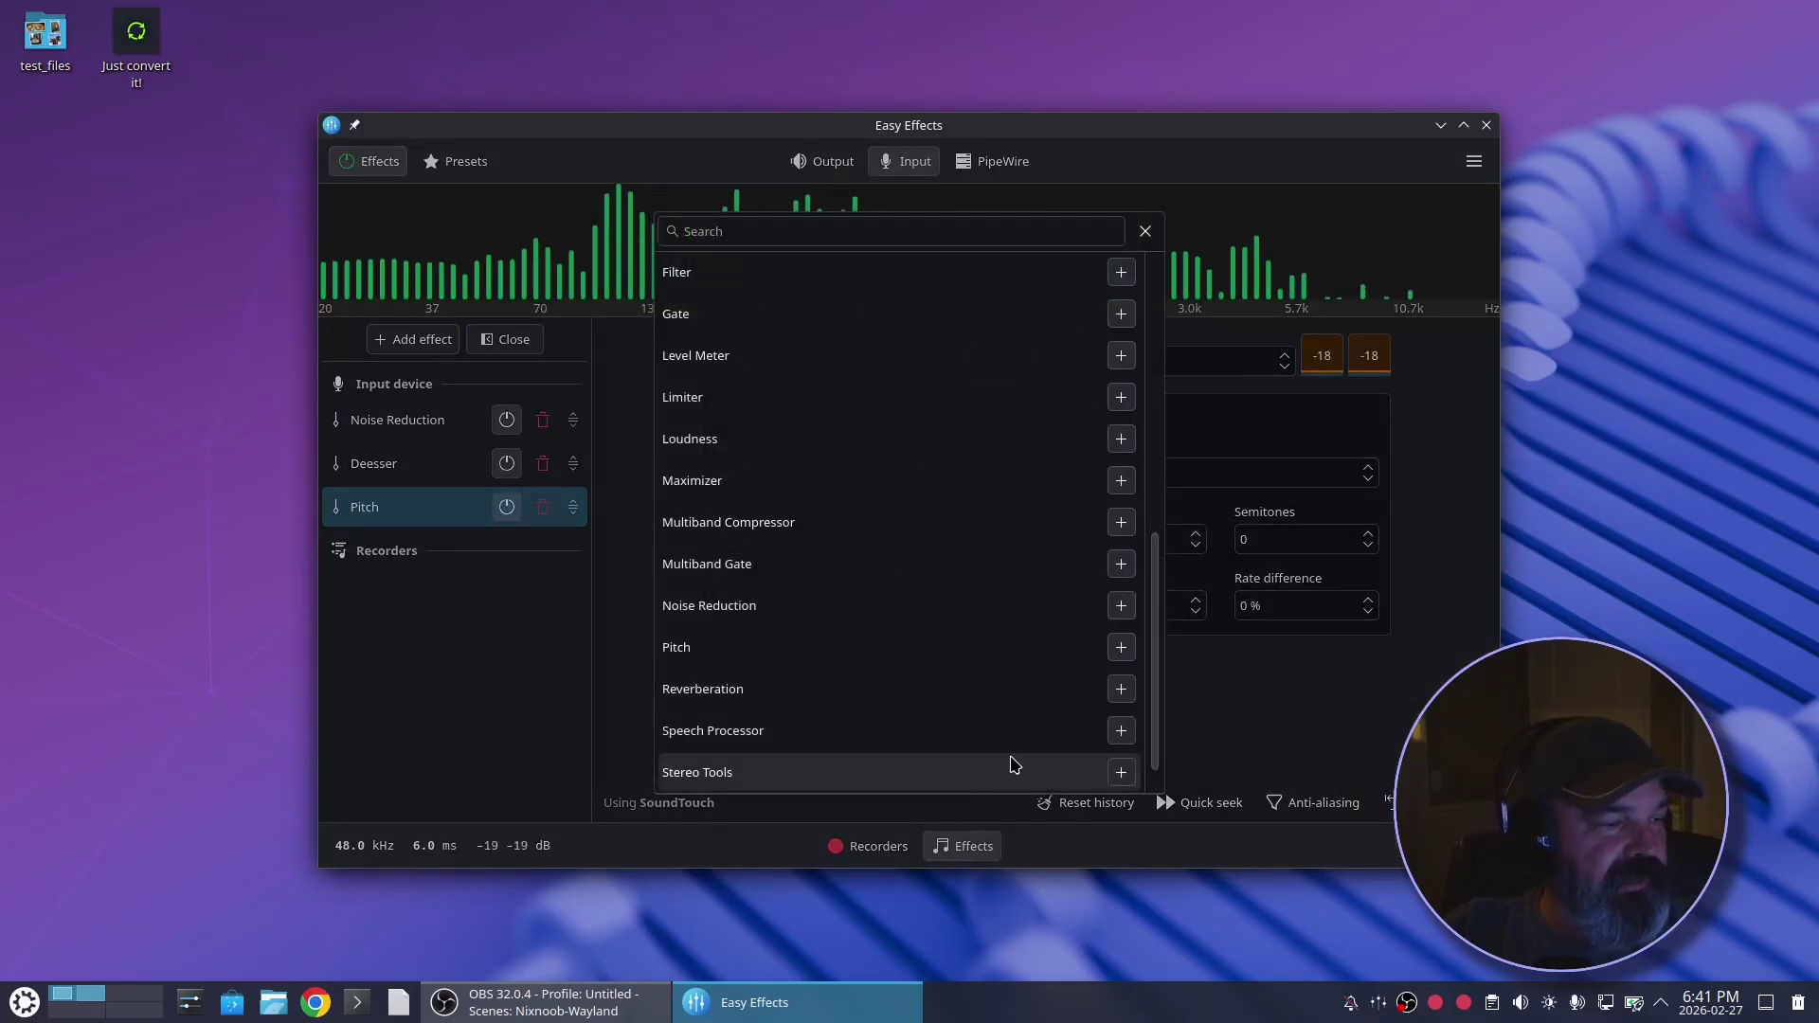
click(1121, 688)
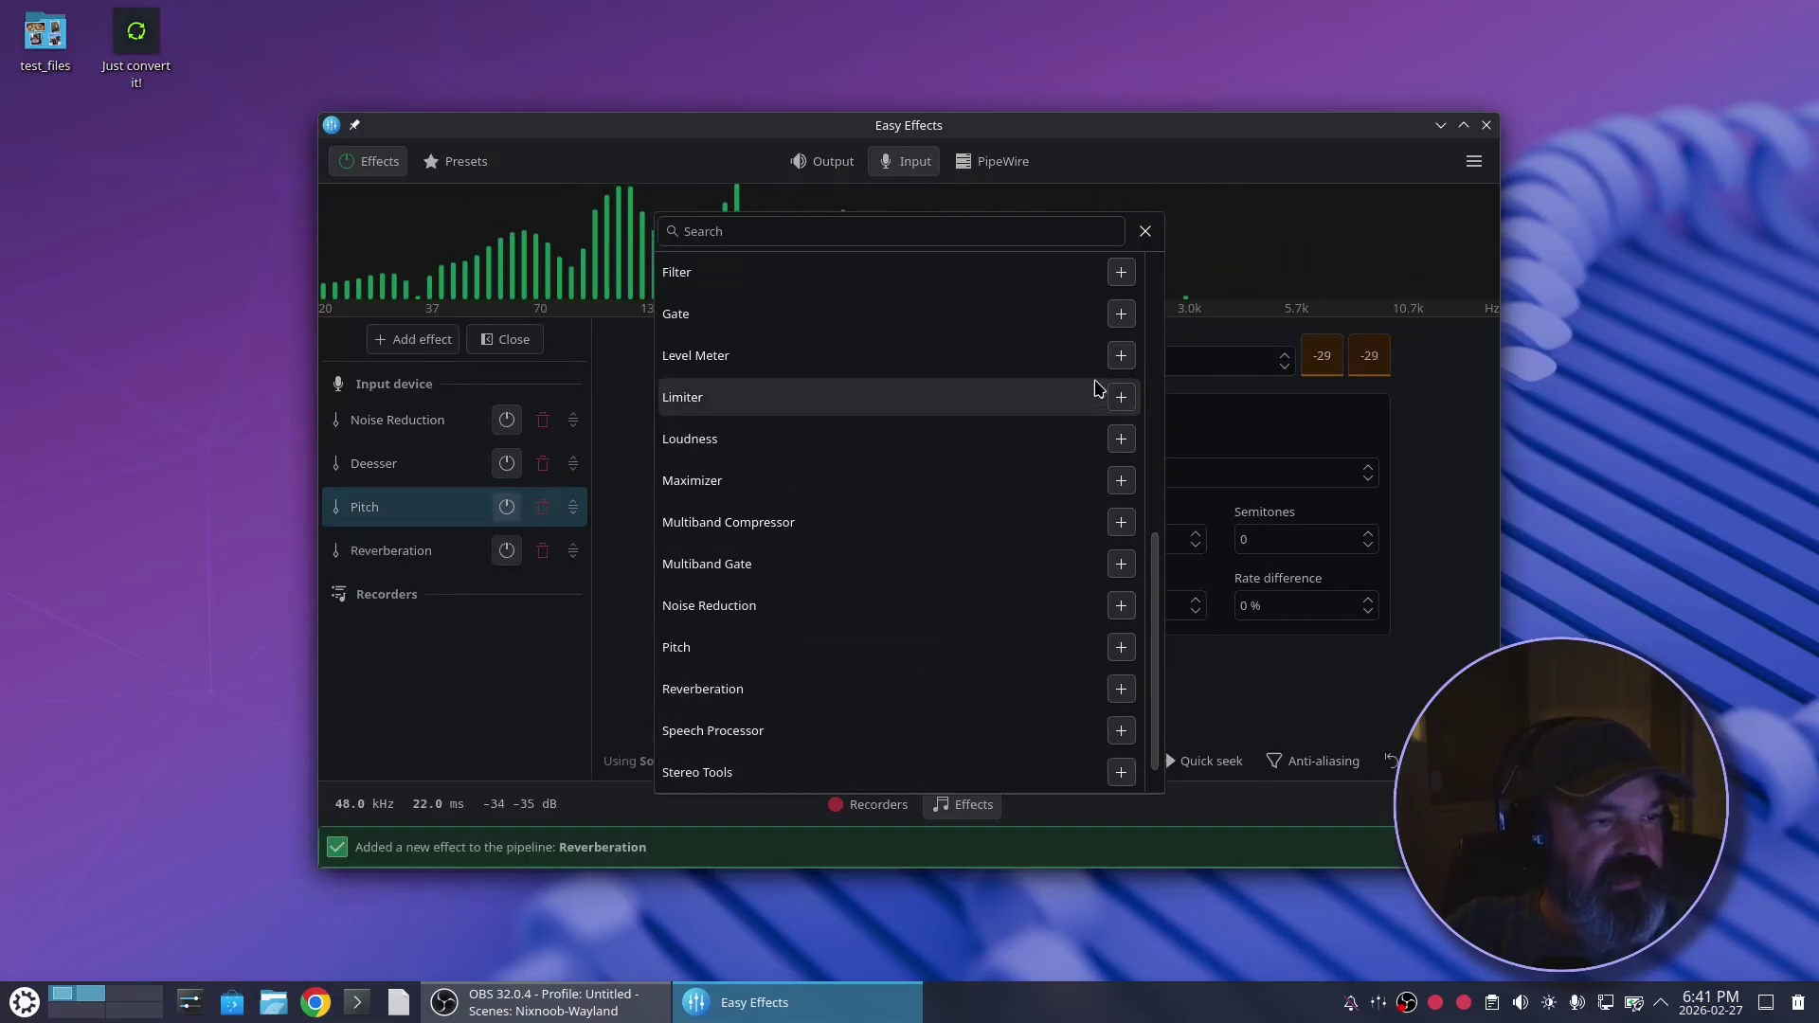
click(1148, 233)
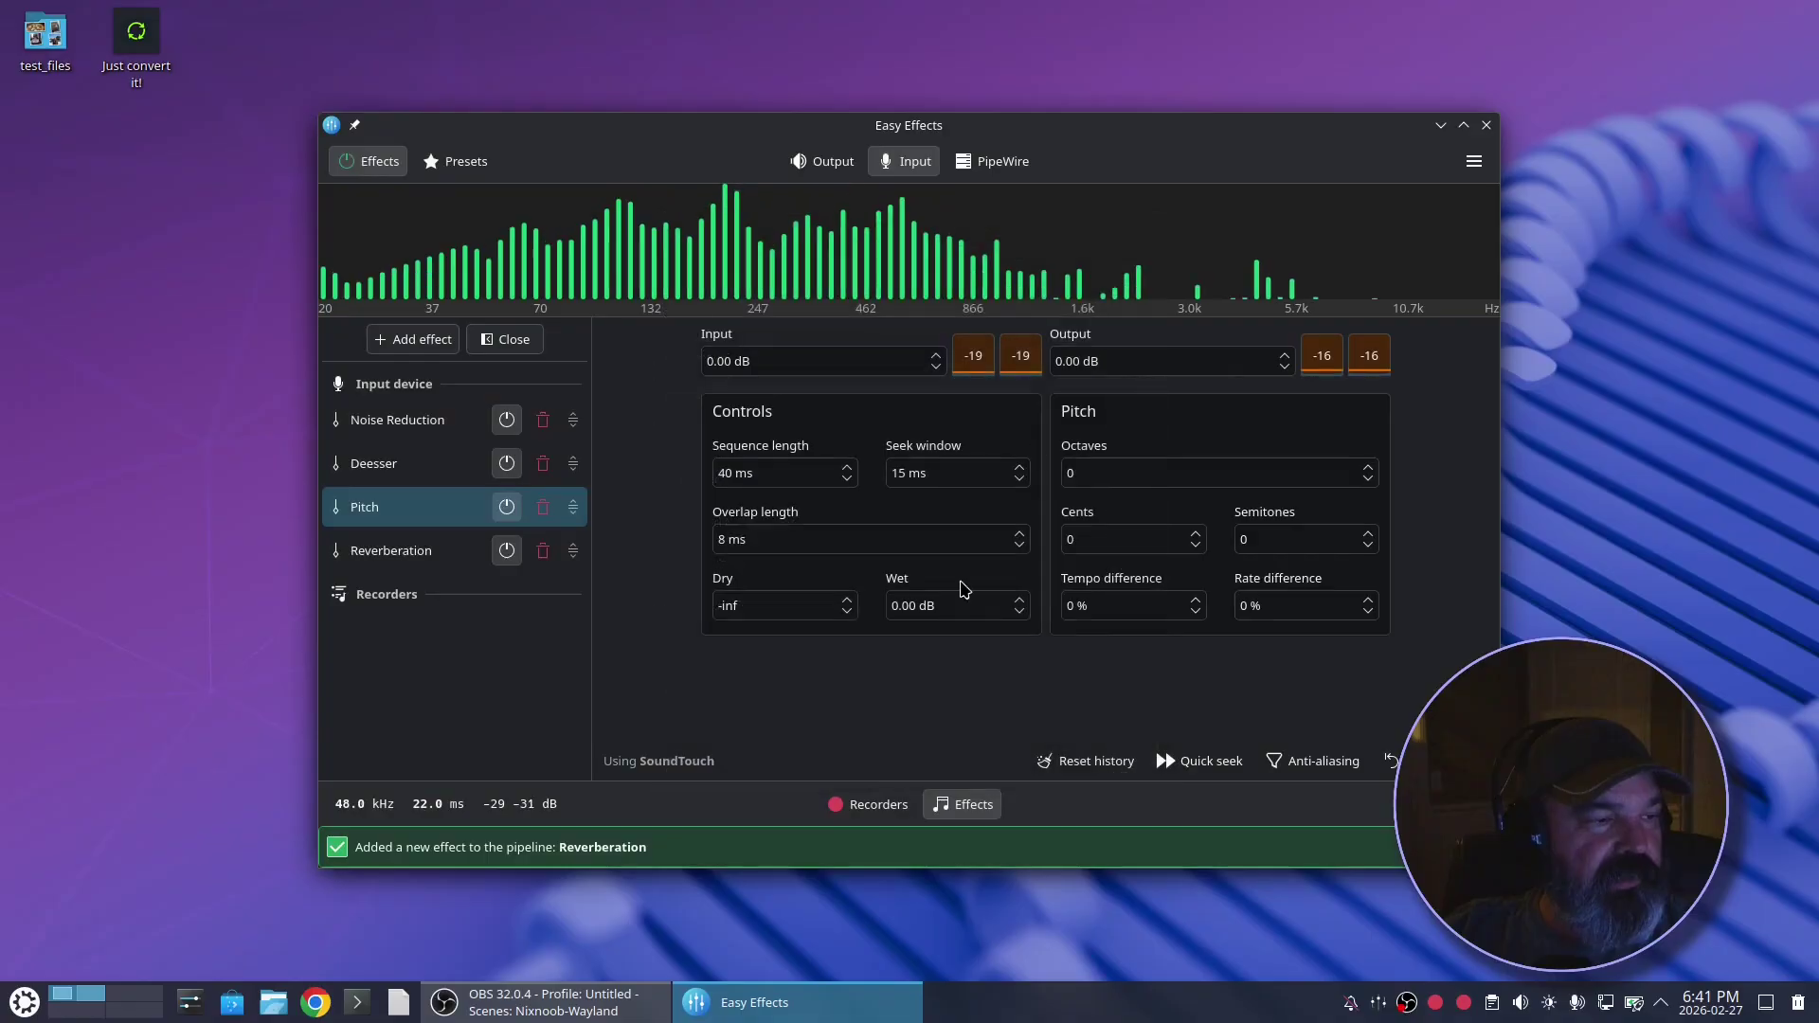
click(432, 559)
Try the Reverberation room sizes Tunnel-like, Large/smooth, Large, Medium and Small, and set the room size back to Large.
click(871, 471)
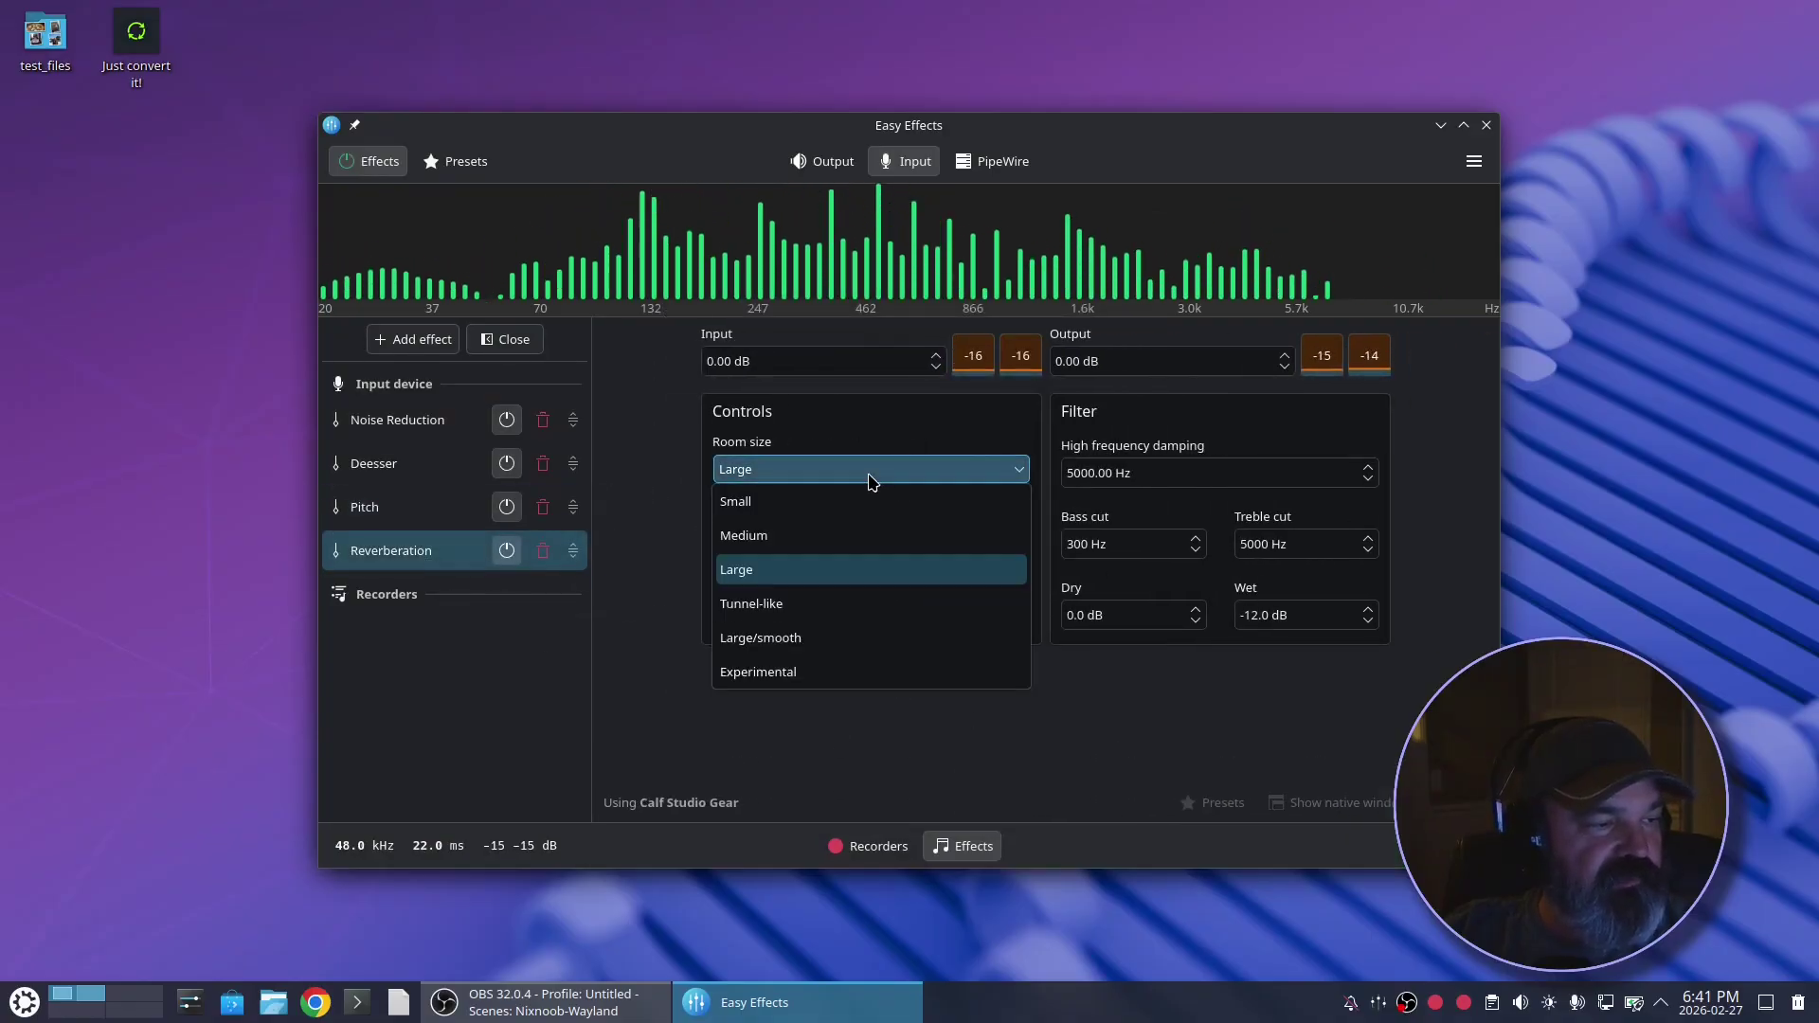
click(838, 604)
click(871, 469)
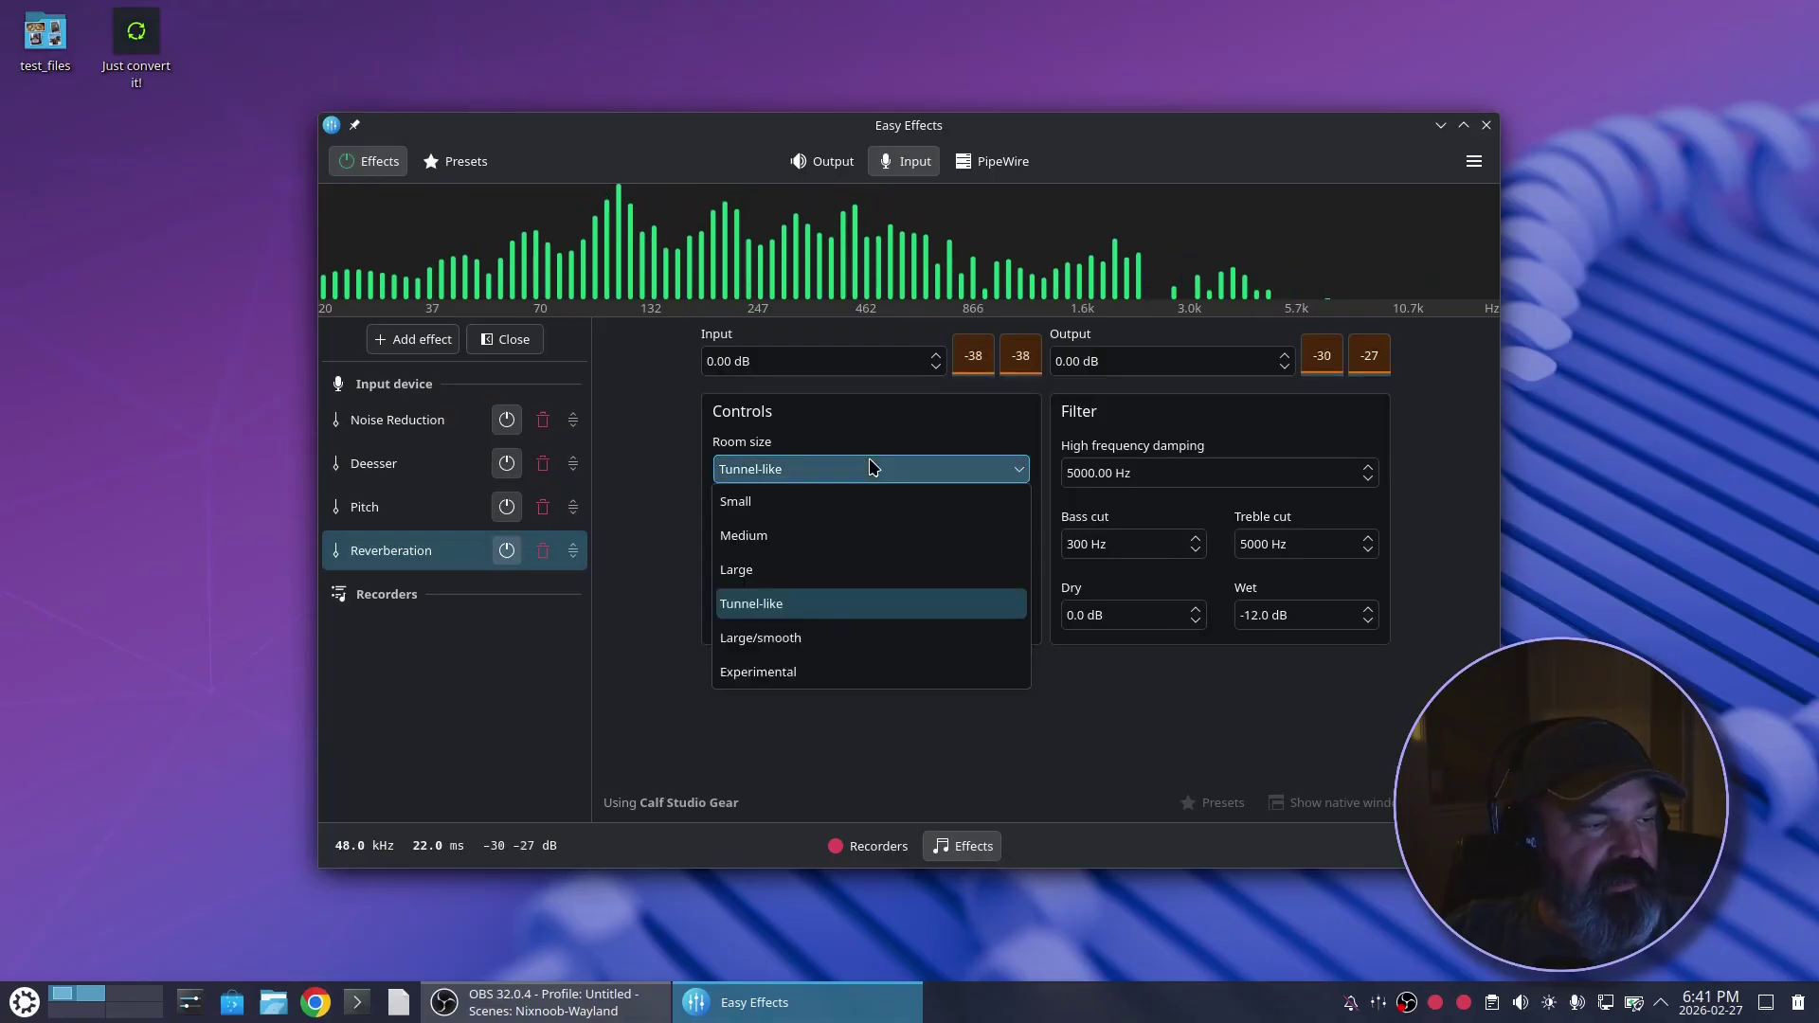
click(822, 652)
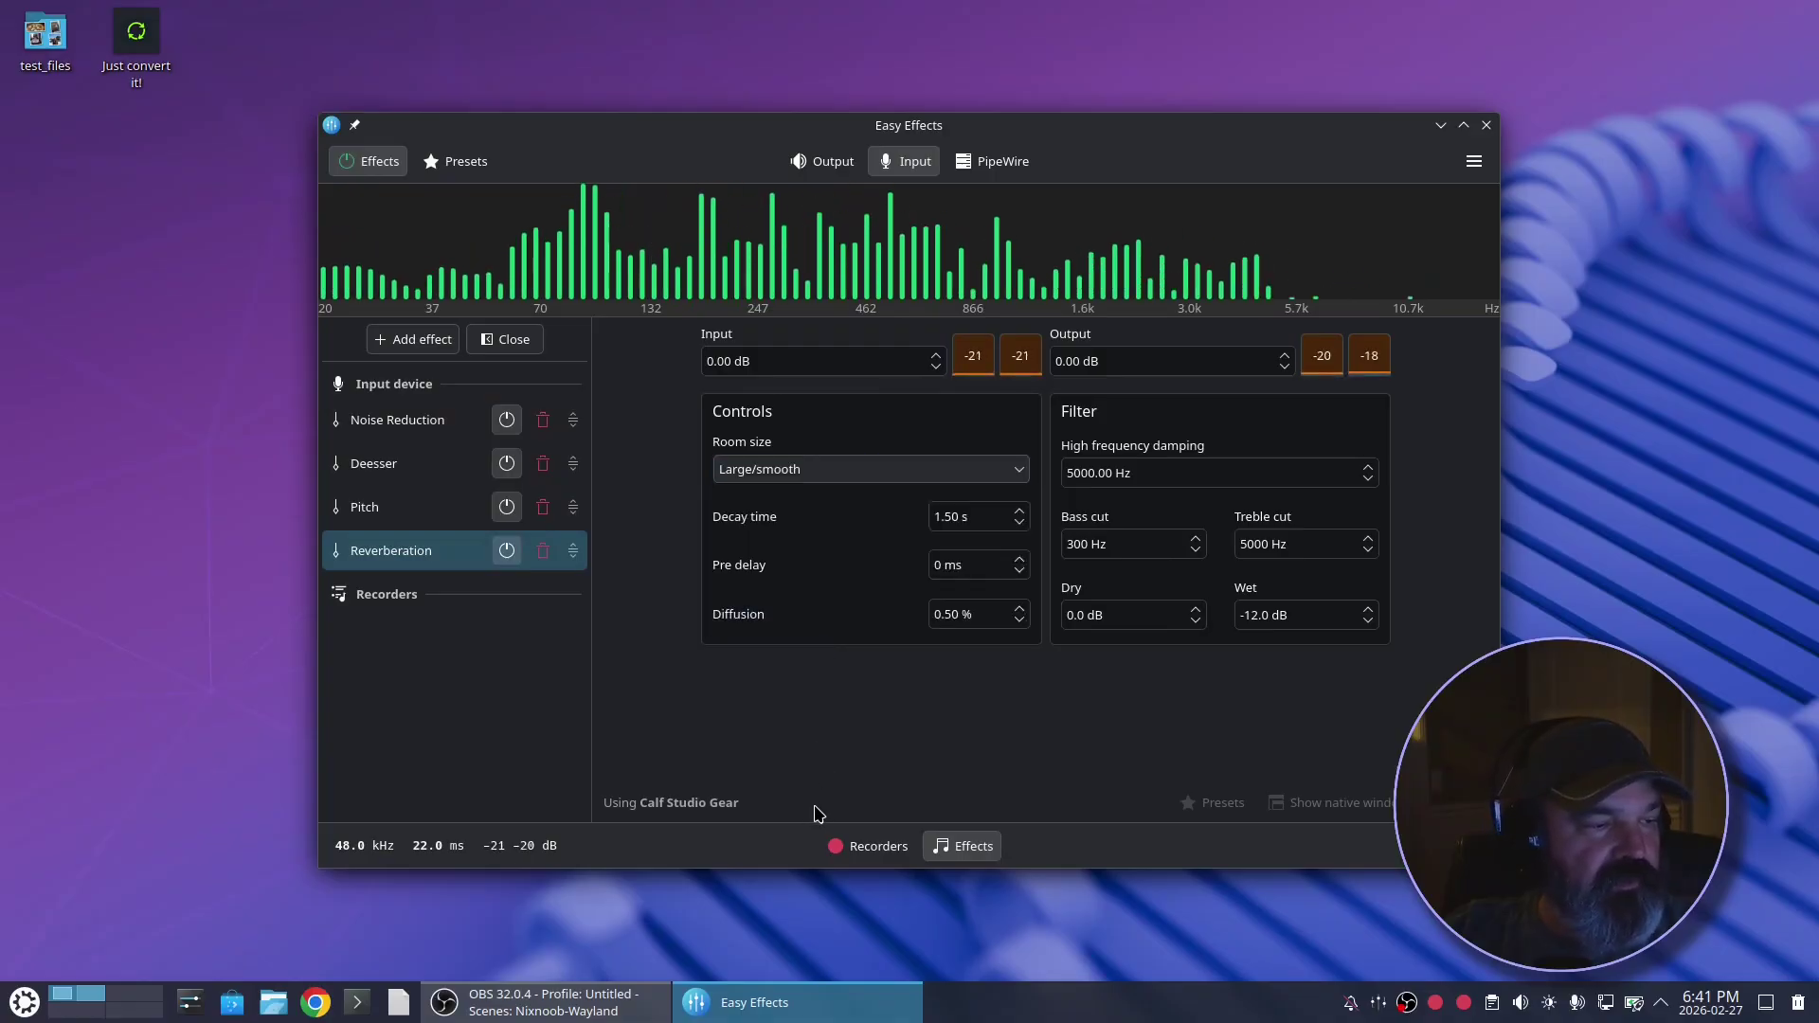
click(848, 467)
click(835, 572)
click(829, 471)
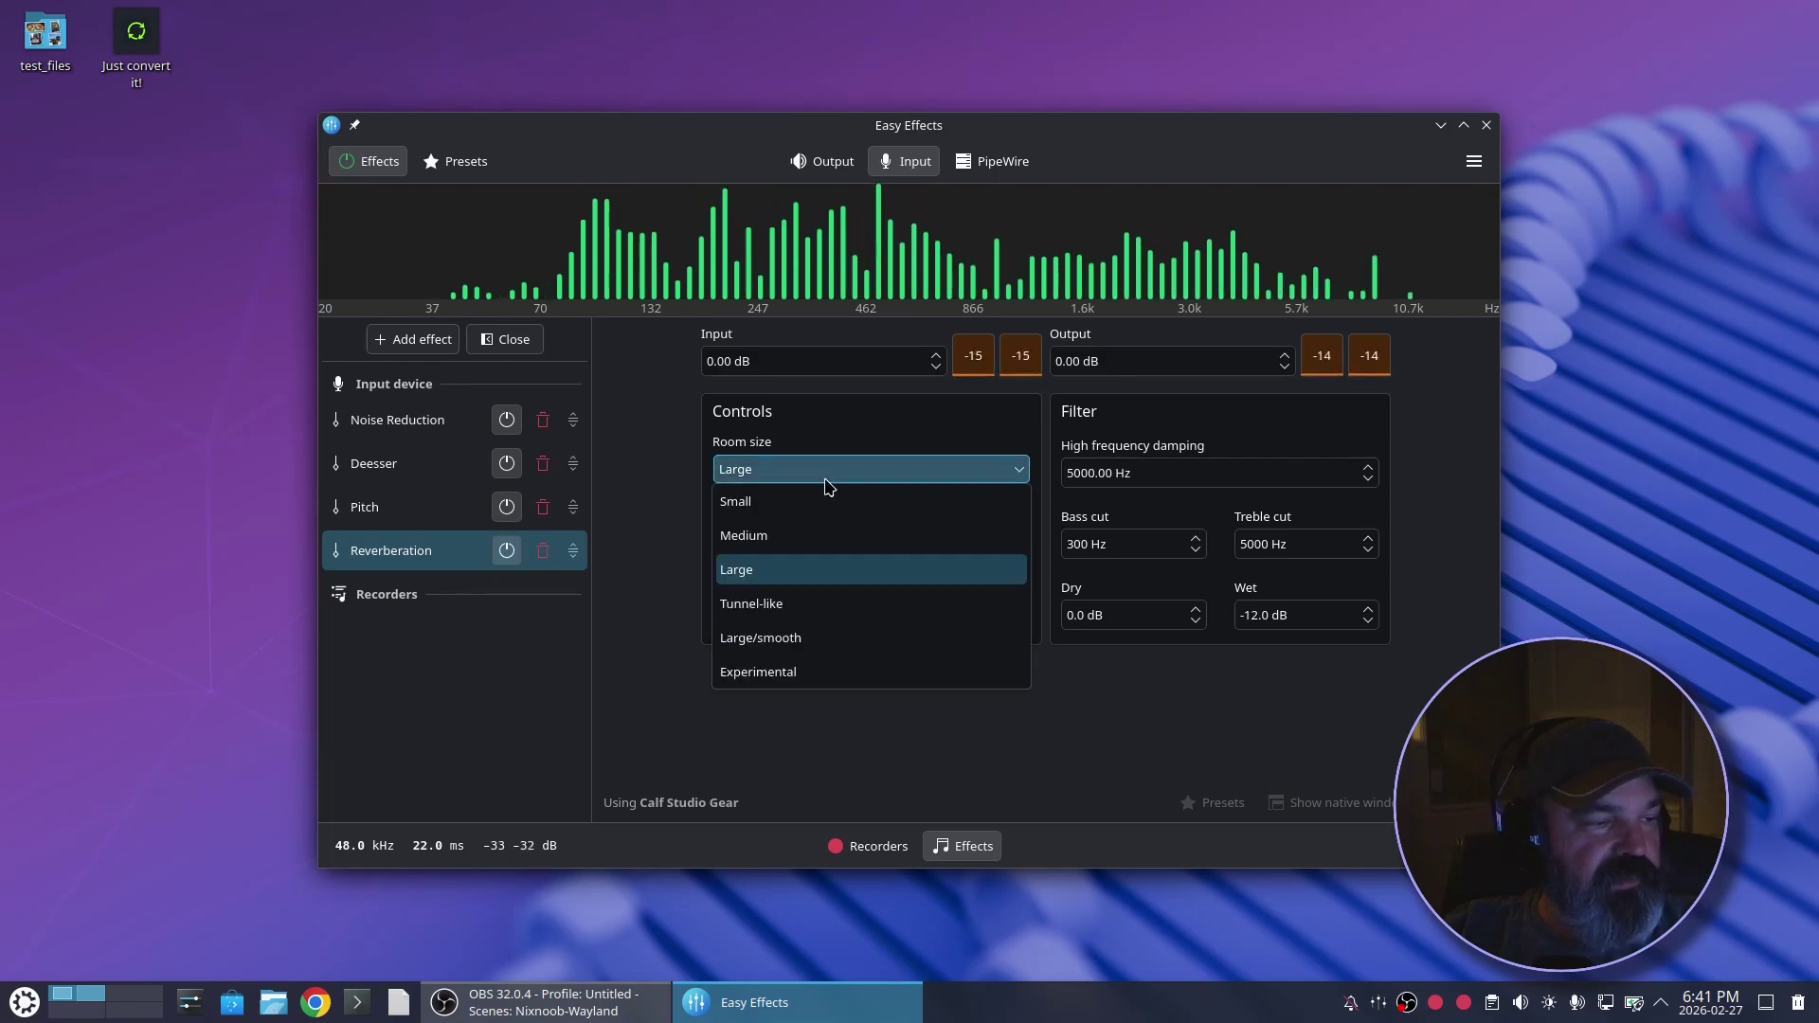
click(833, 533)
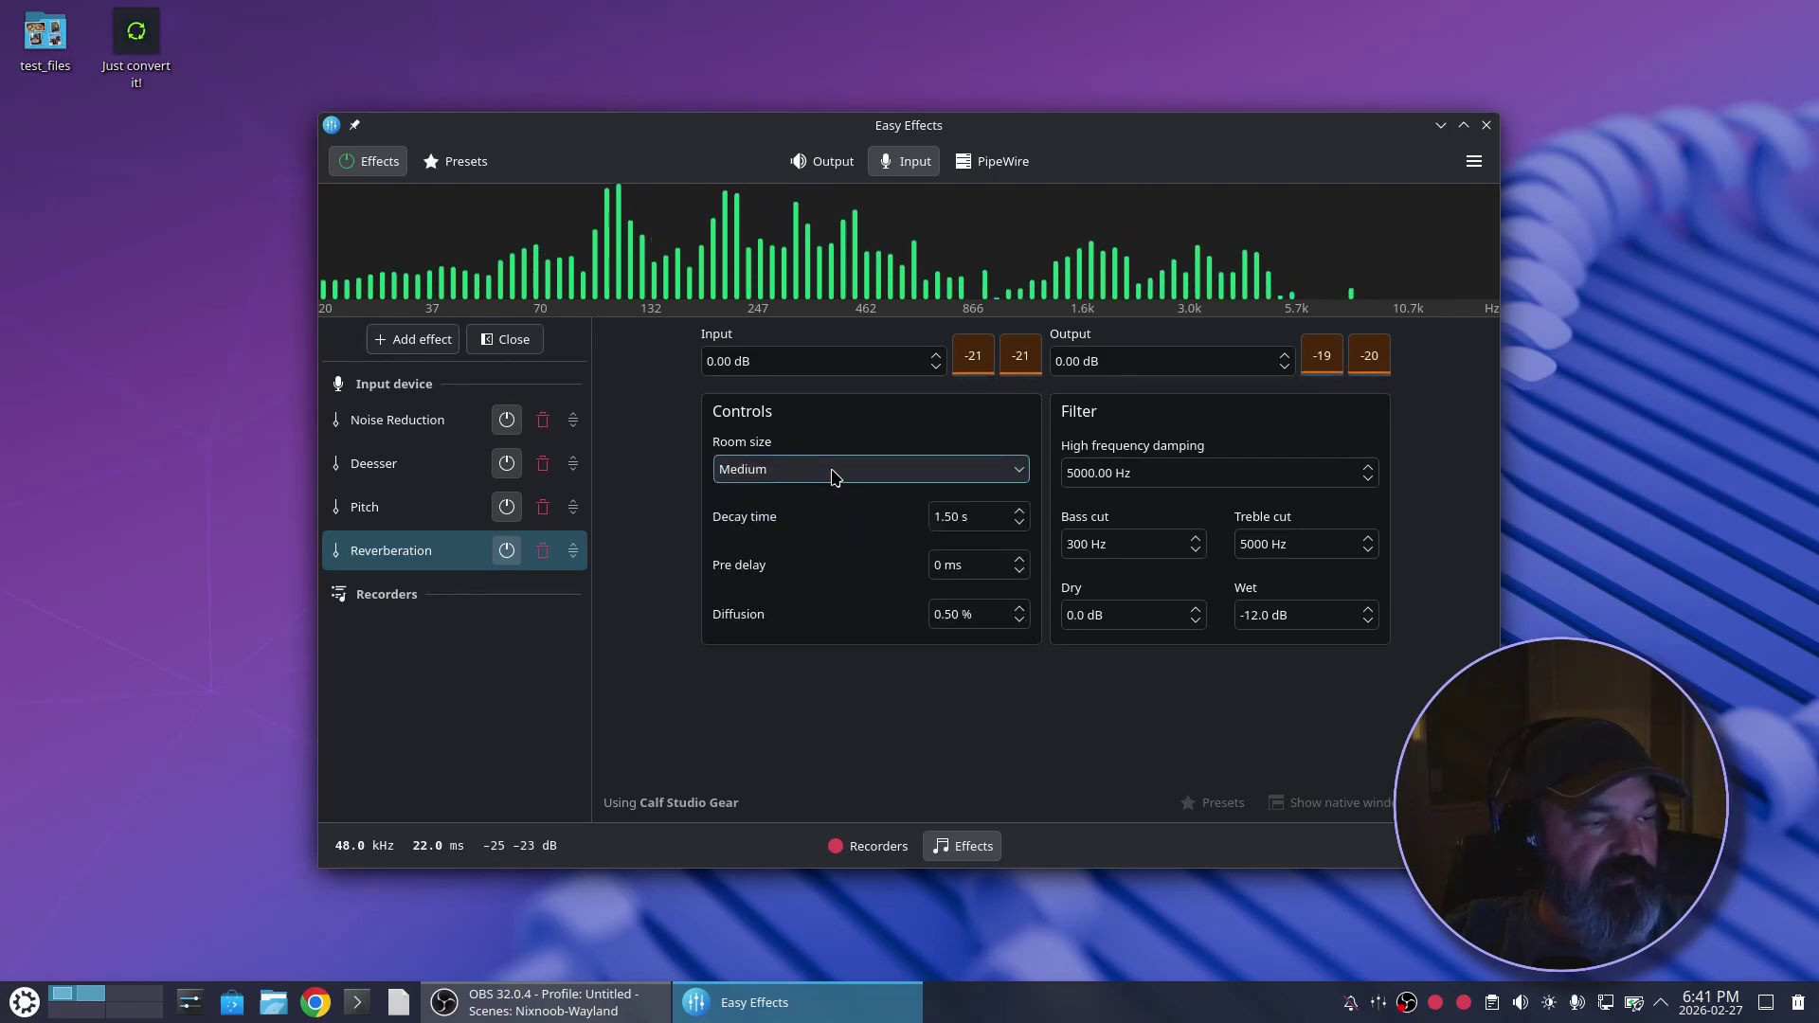
click(837, 471)
click(812, 503)
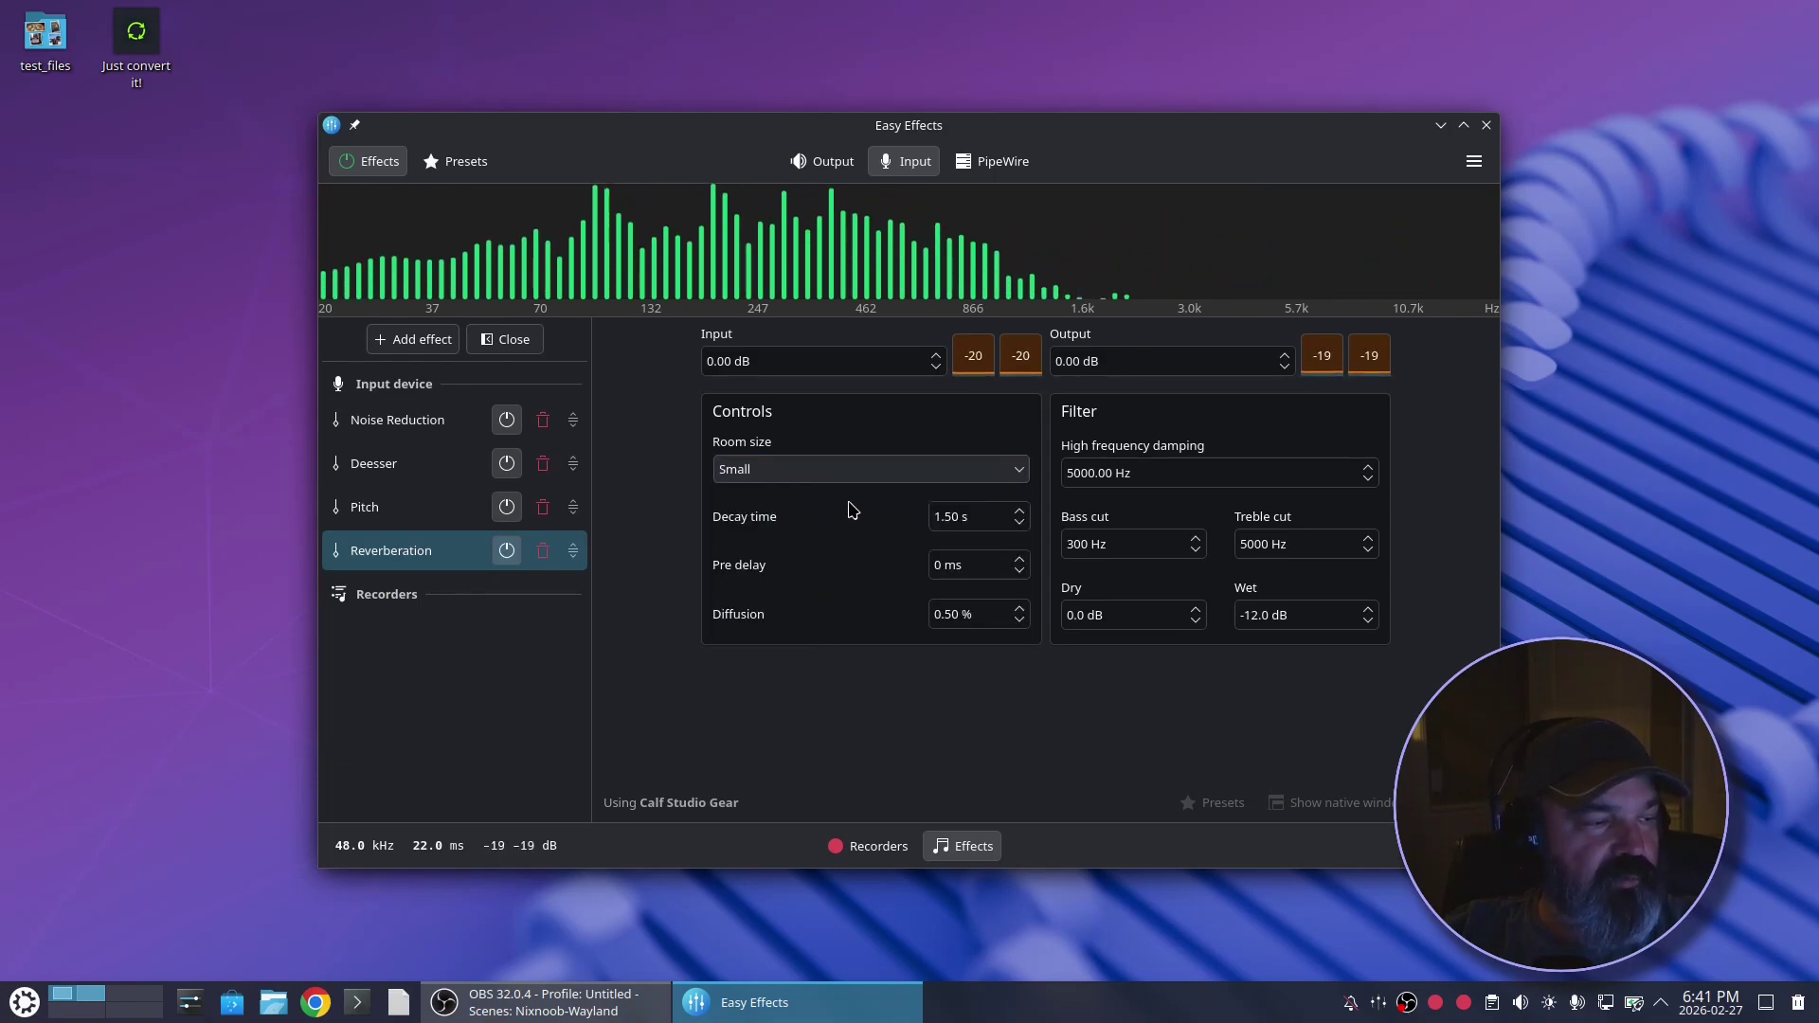
click(844, 474)
click(820, 571)
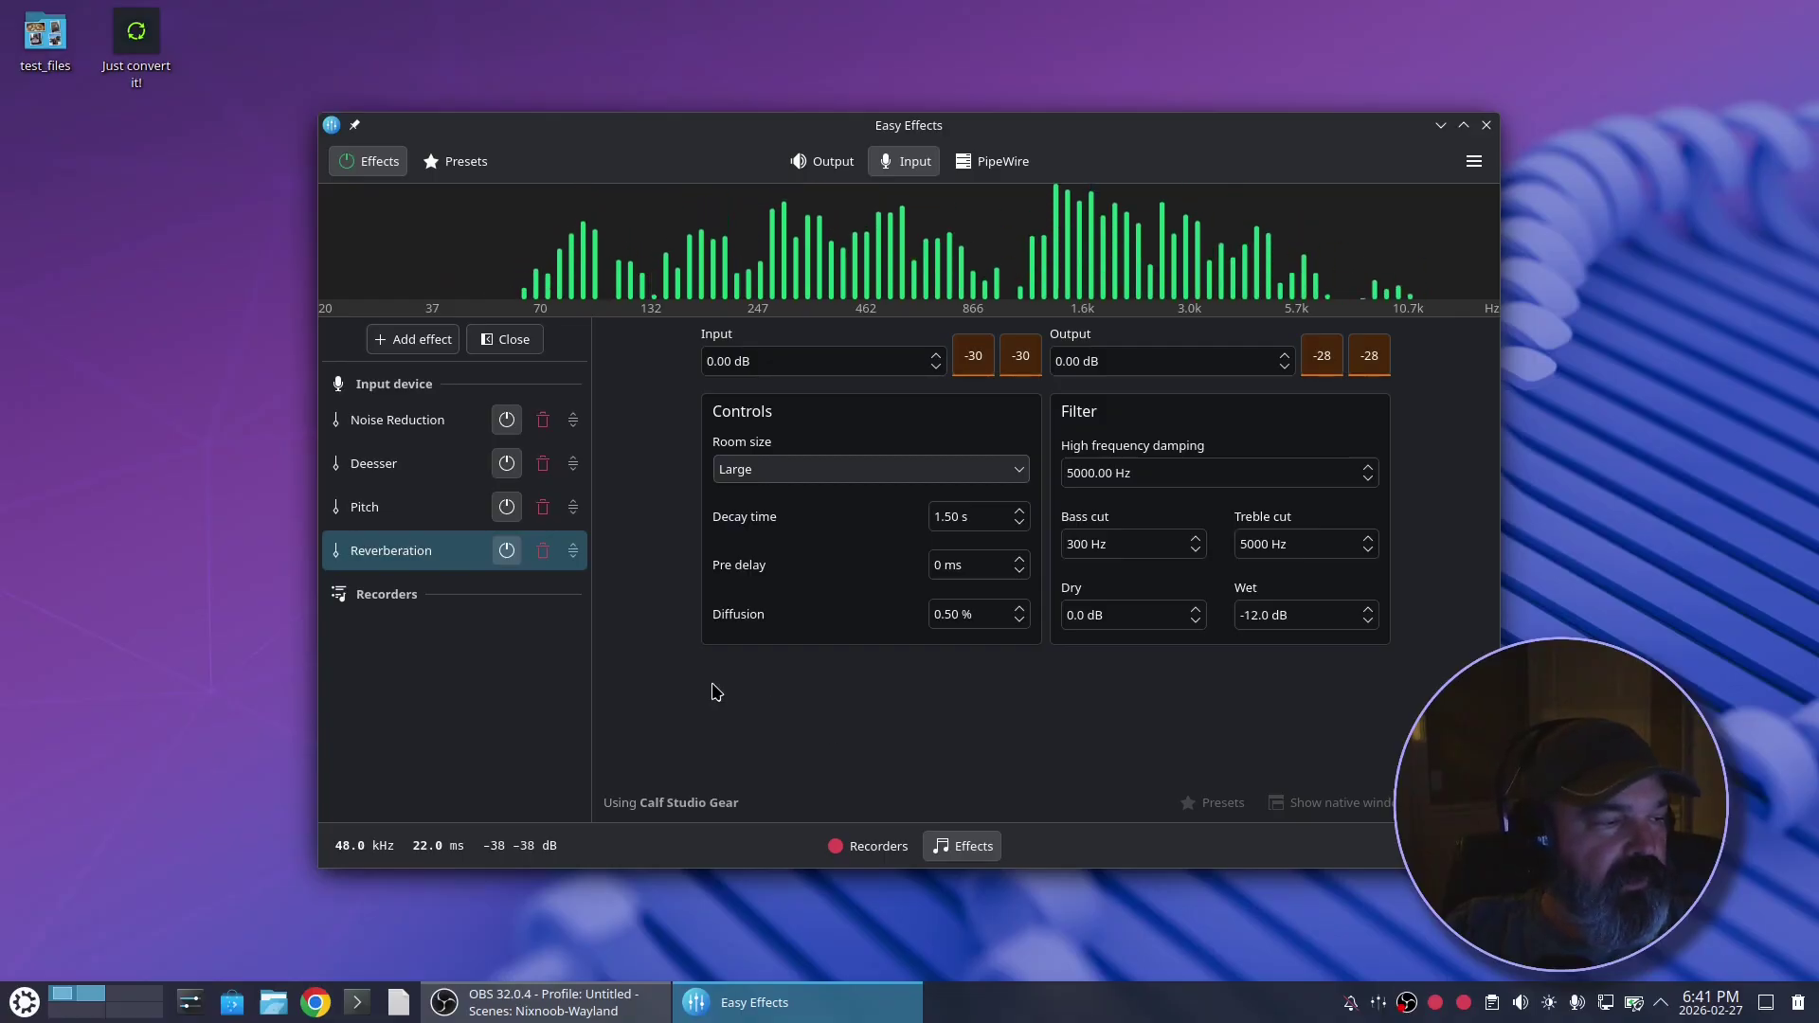
Disable the Reverberation and Pitch effects and remove both from the input pipeline.
click(507, 551)
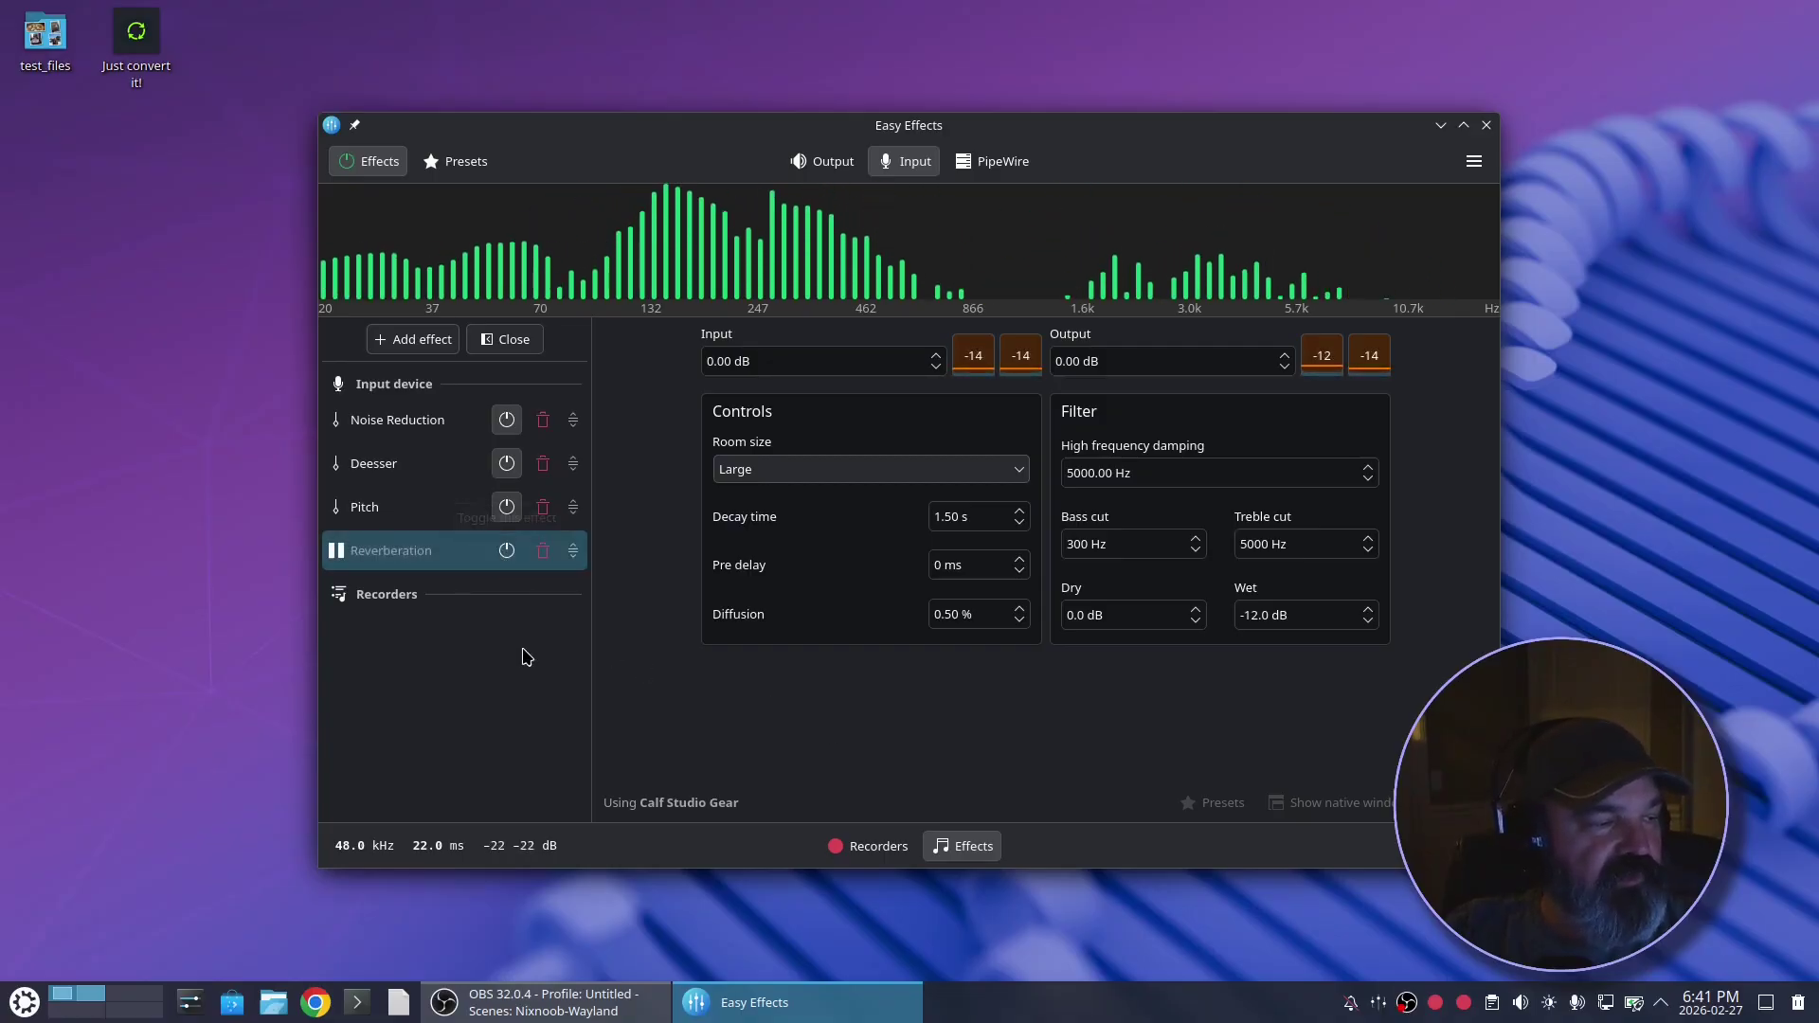
click(507, 507)
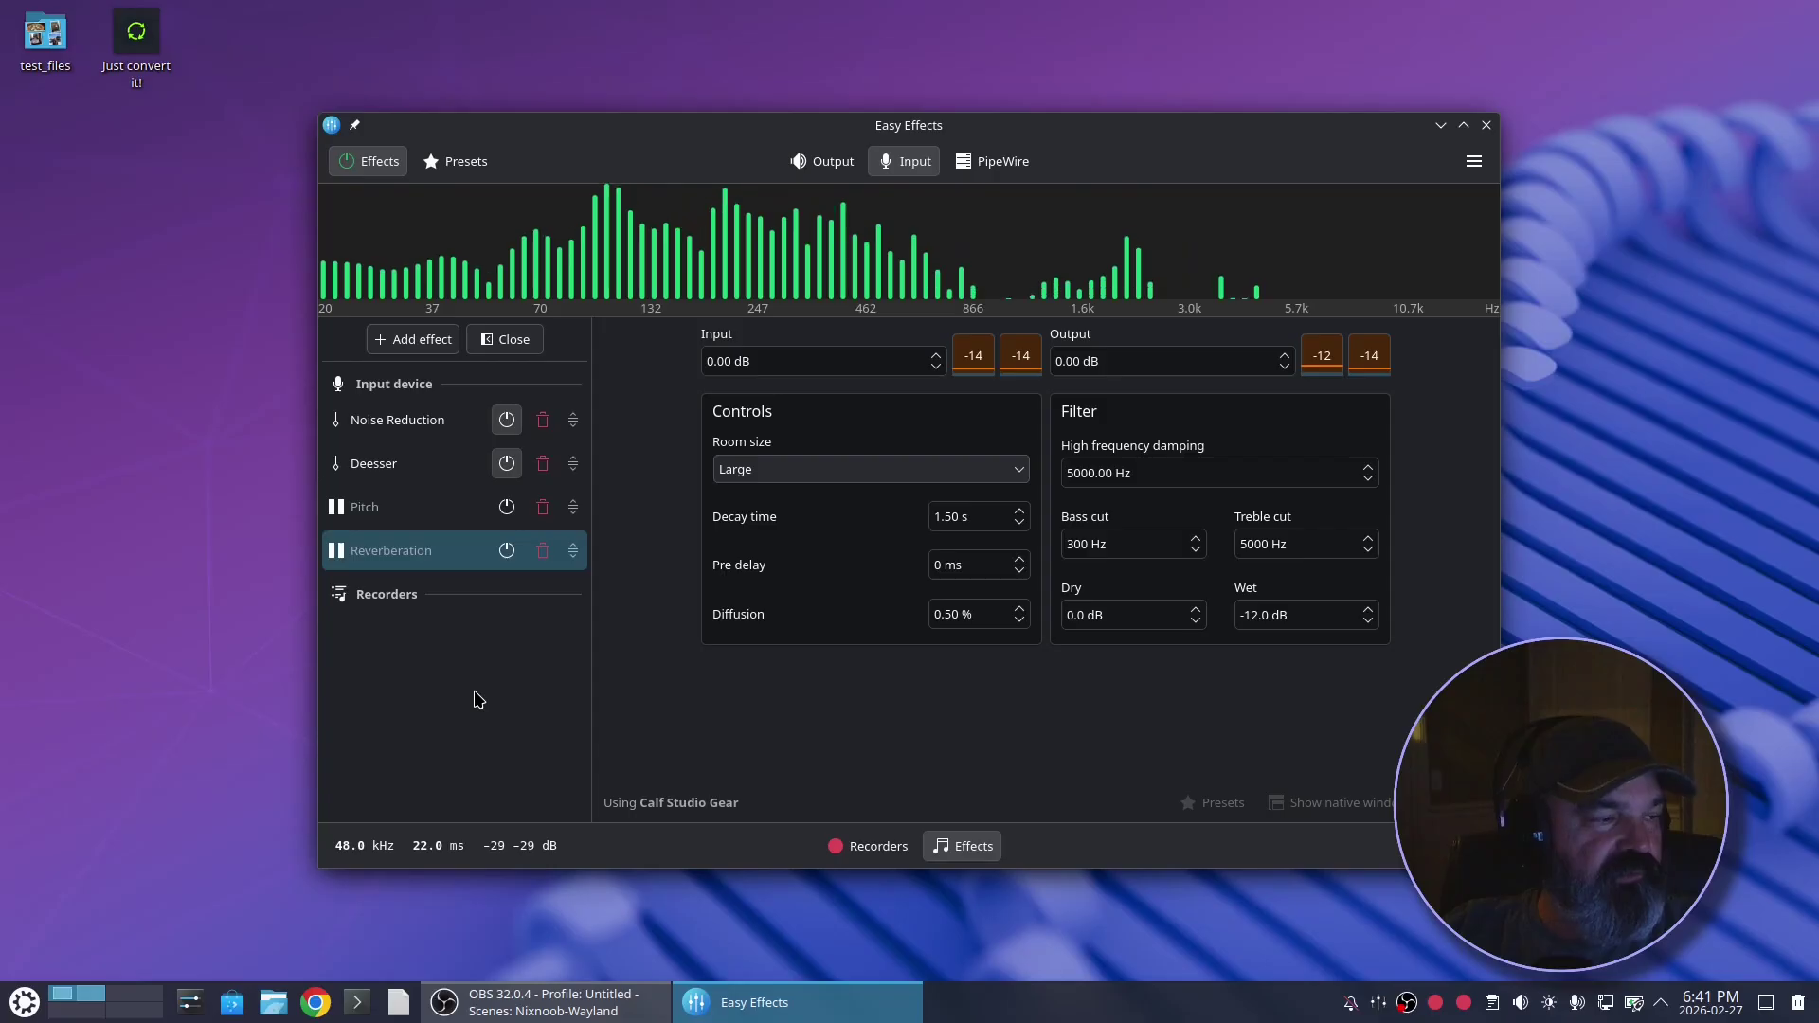
click(542, 507)
click(543, 509)
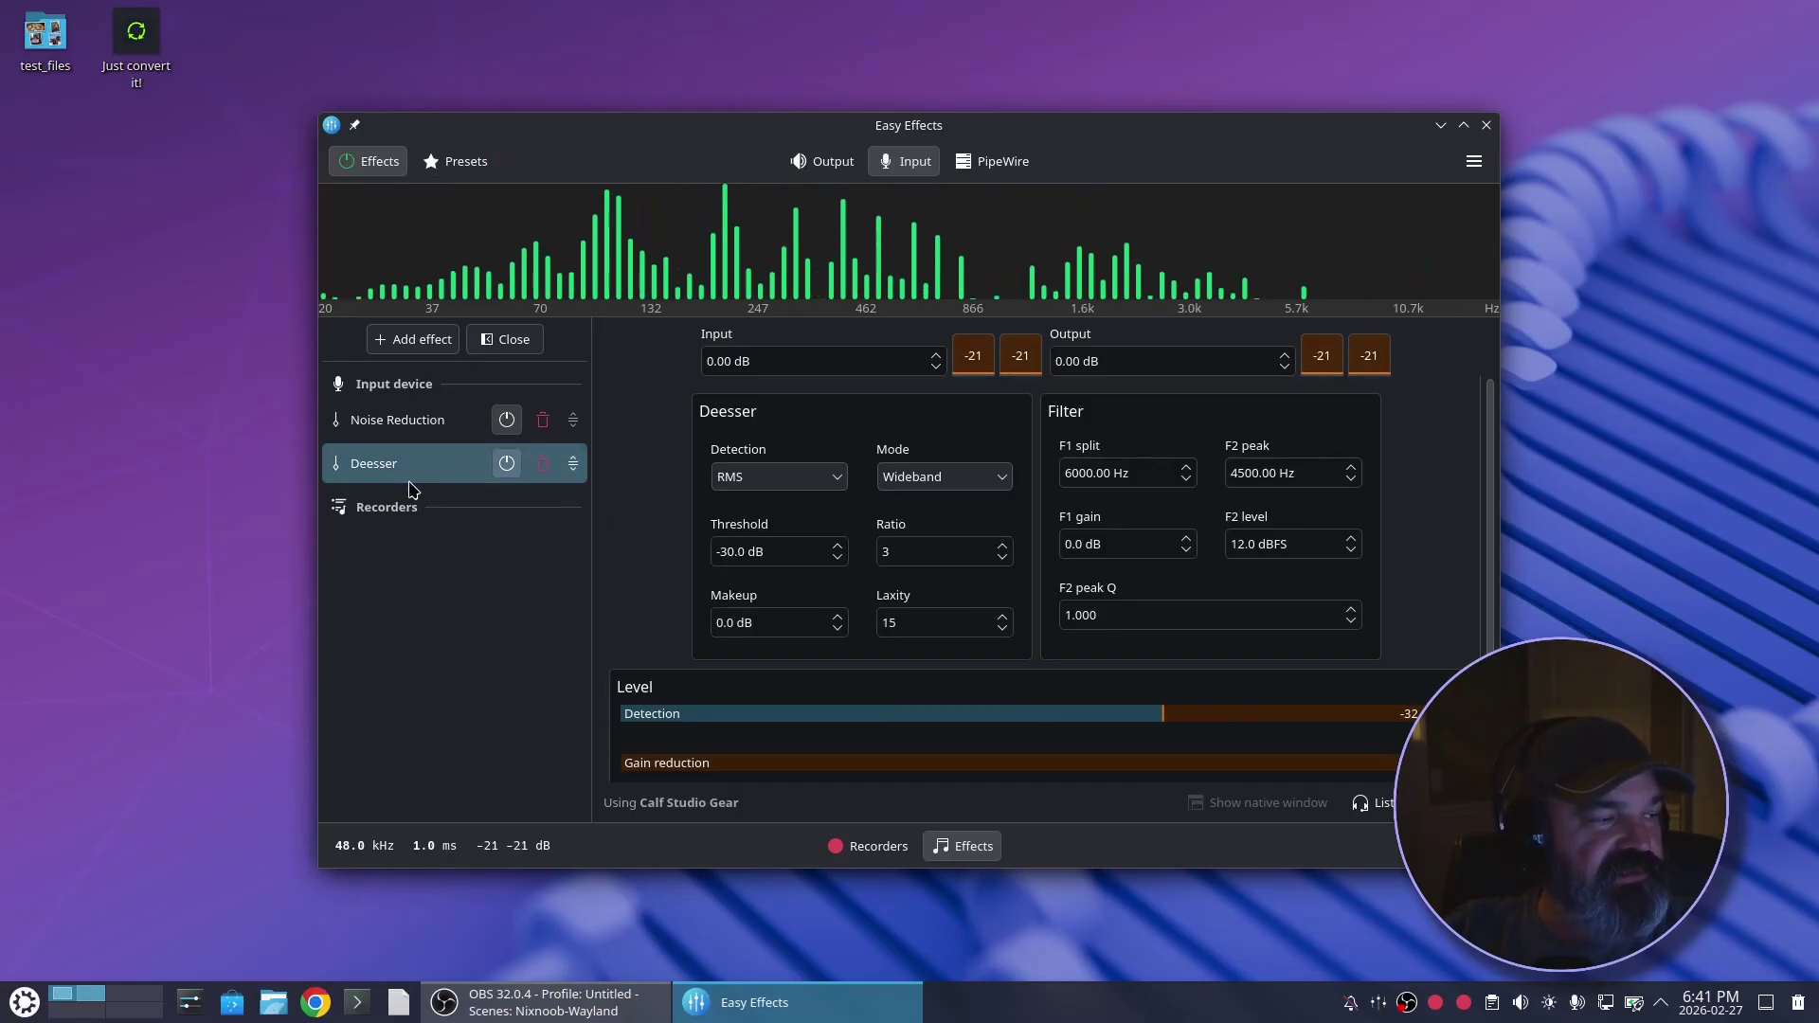
Look at the Voice preset's options and save the current input effects as a new local preset named "test".
click(461, 158)
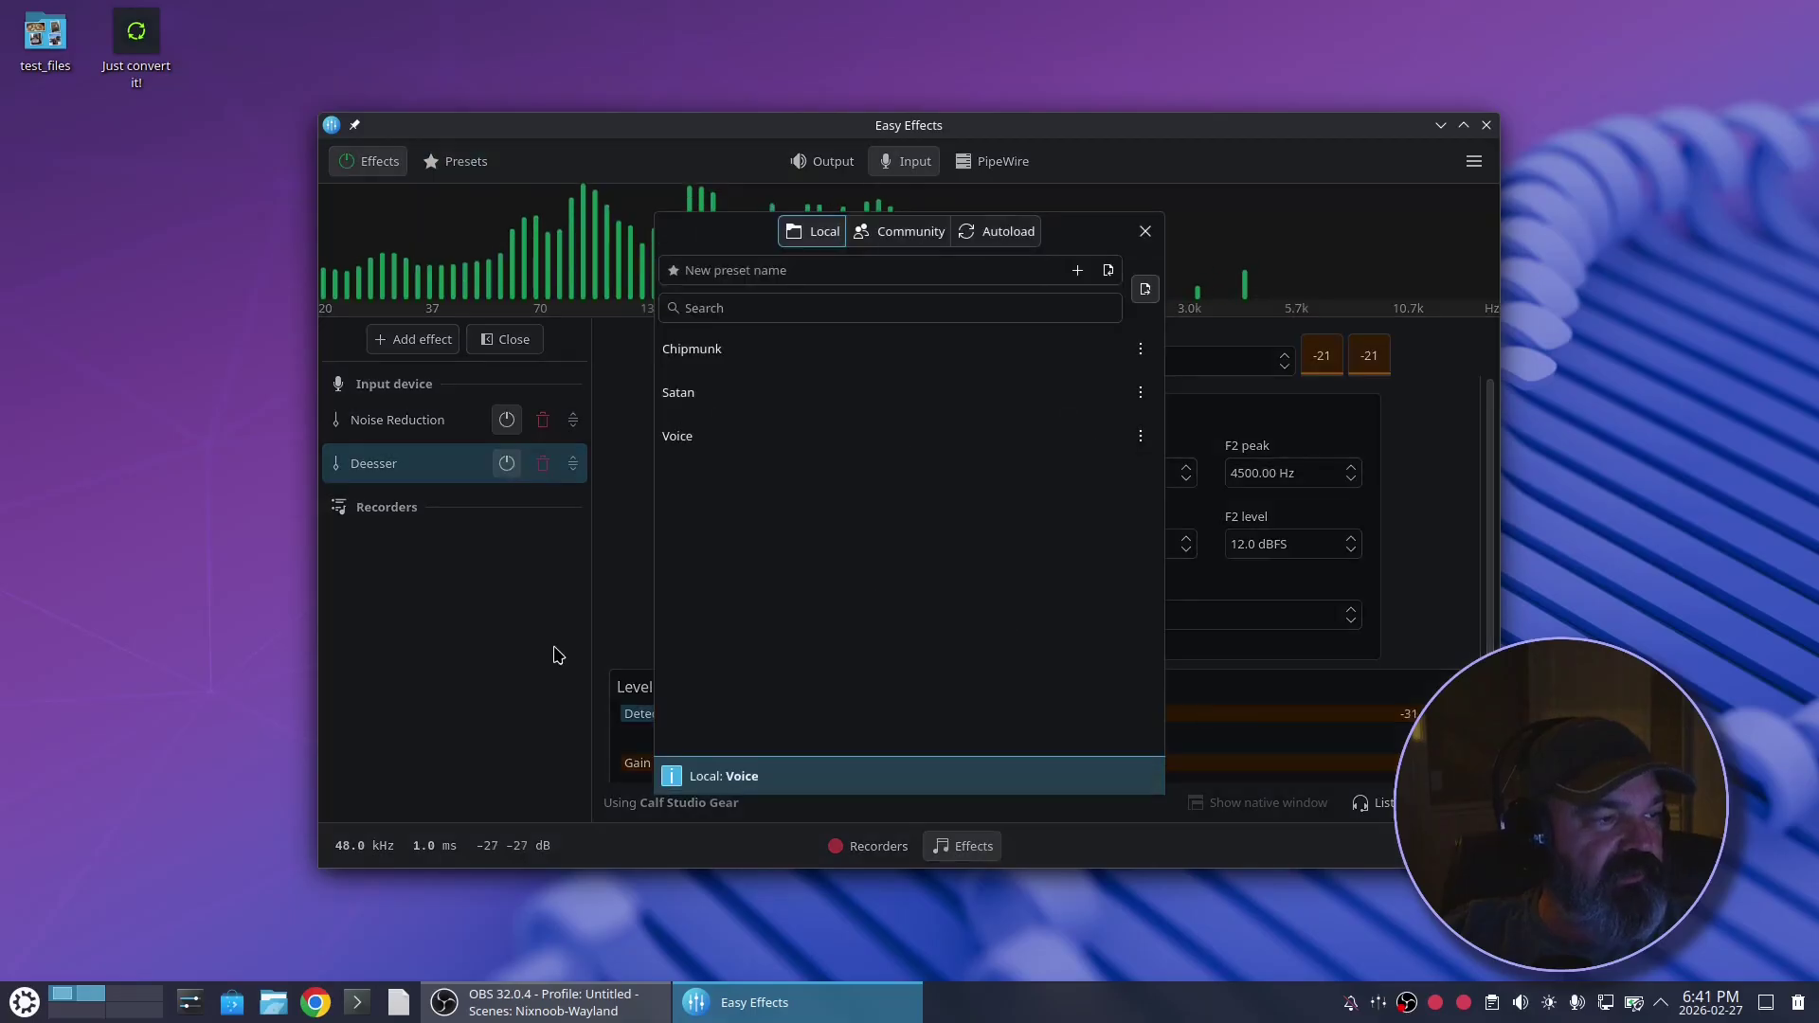
click(1140, 436)
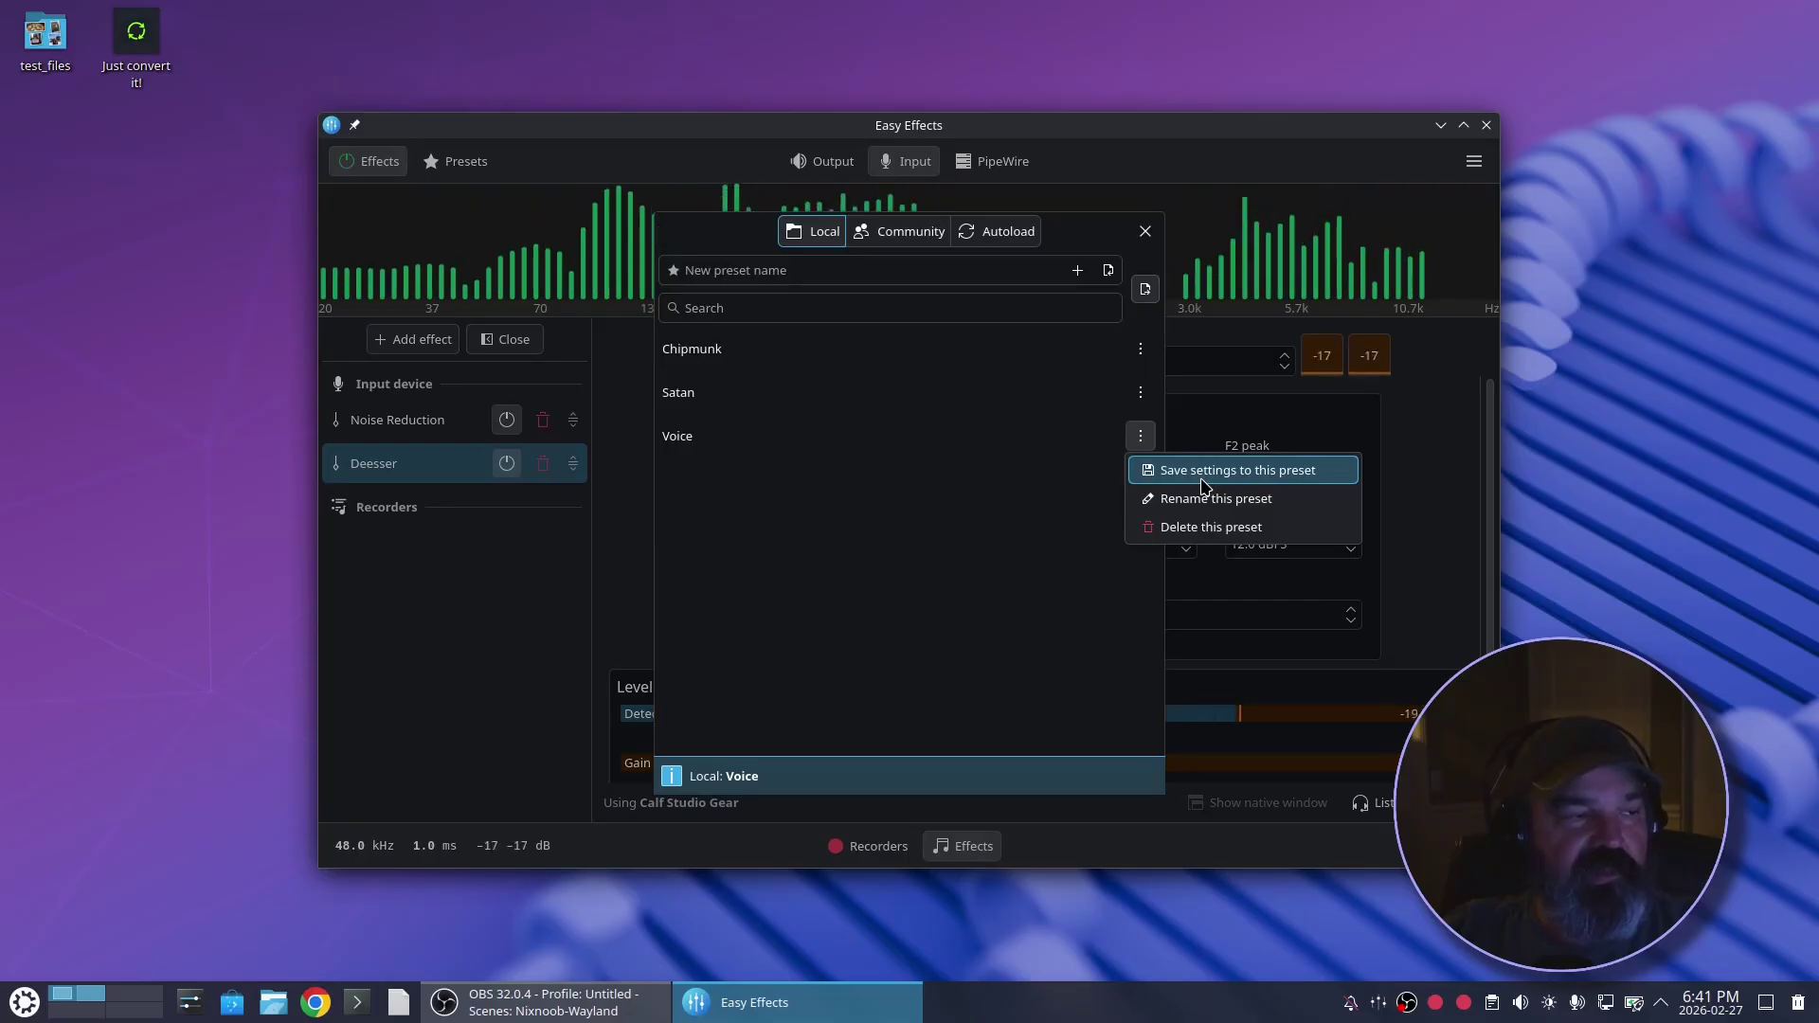
click(773, 273)
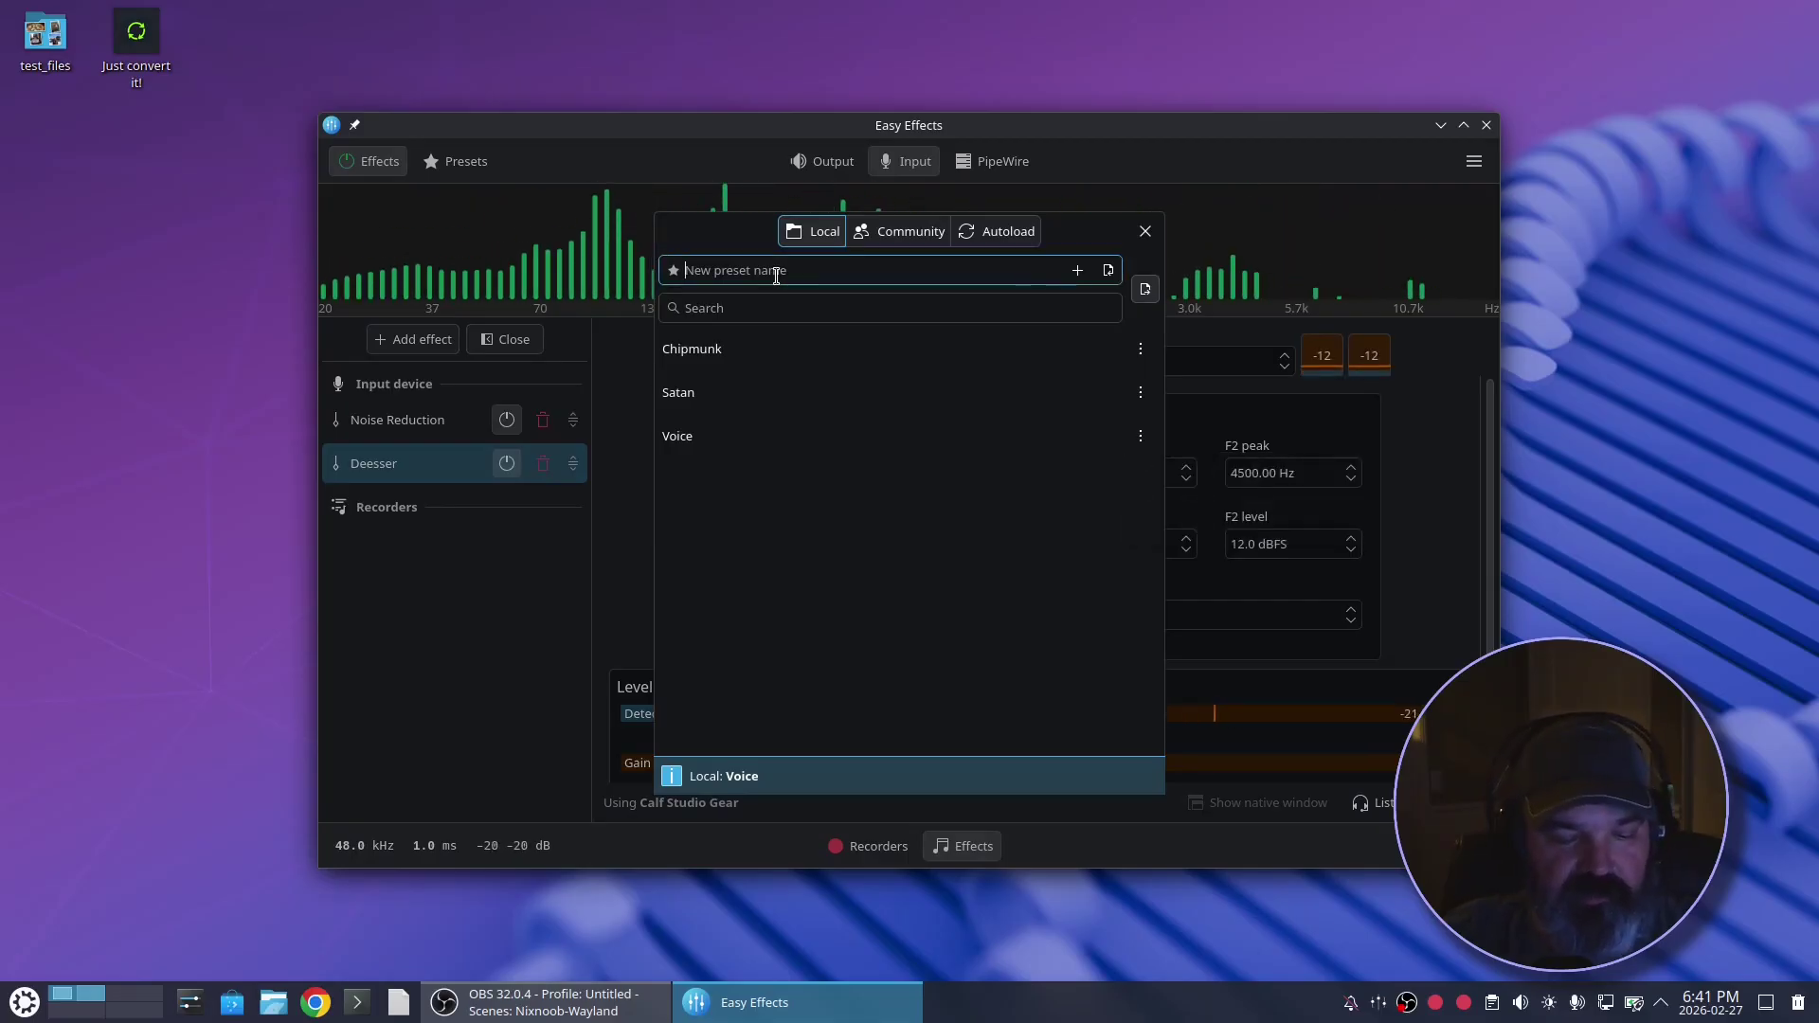
text(test)
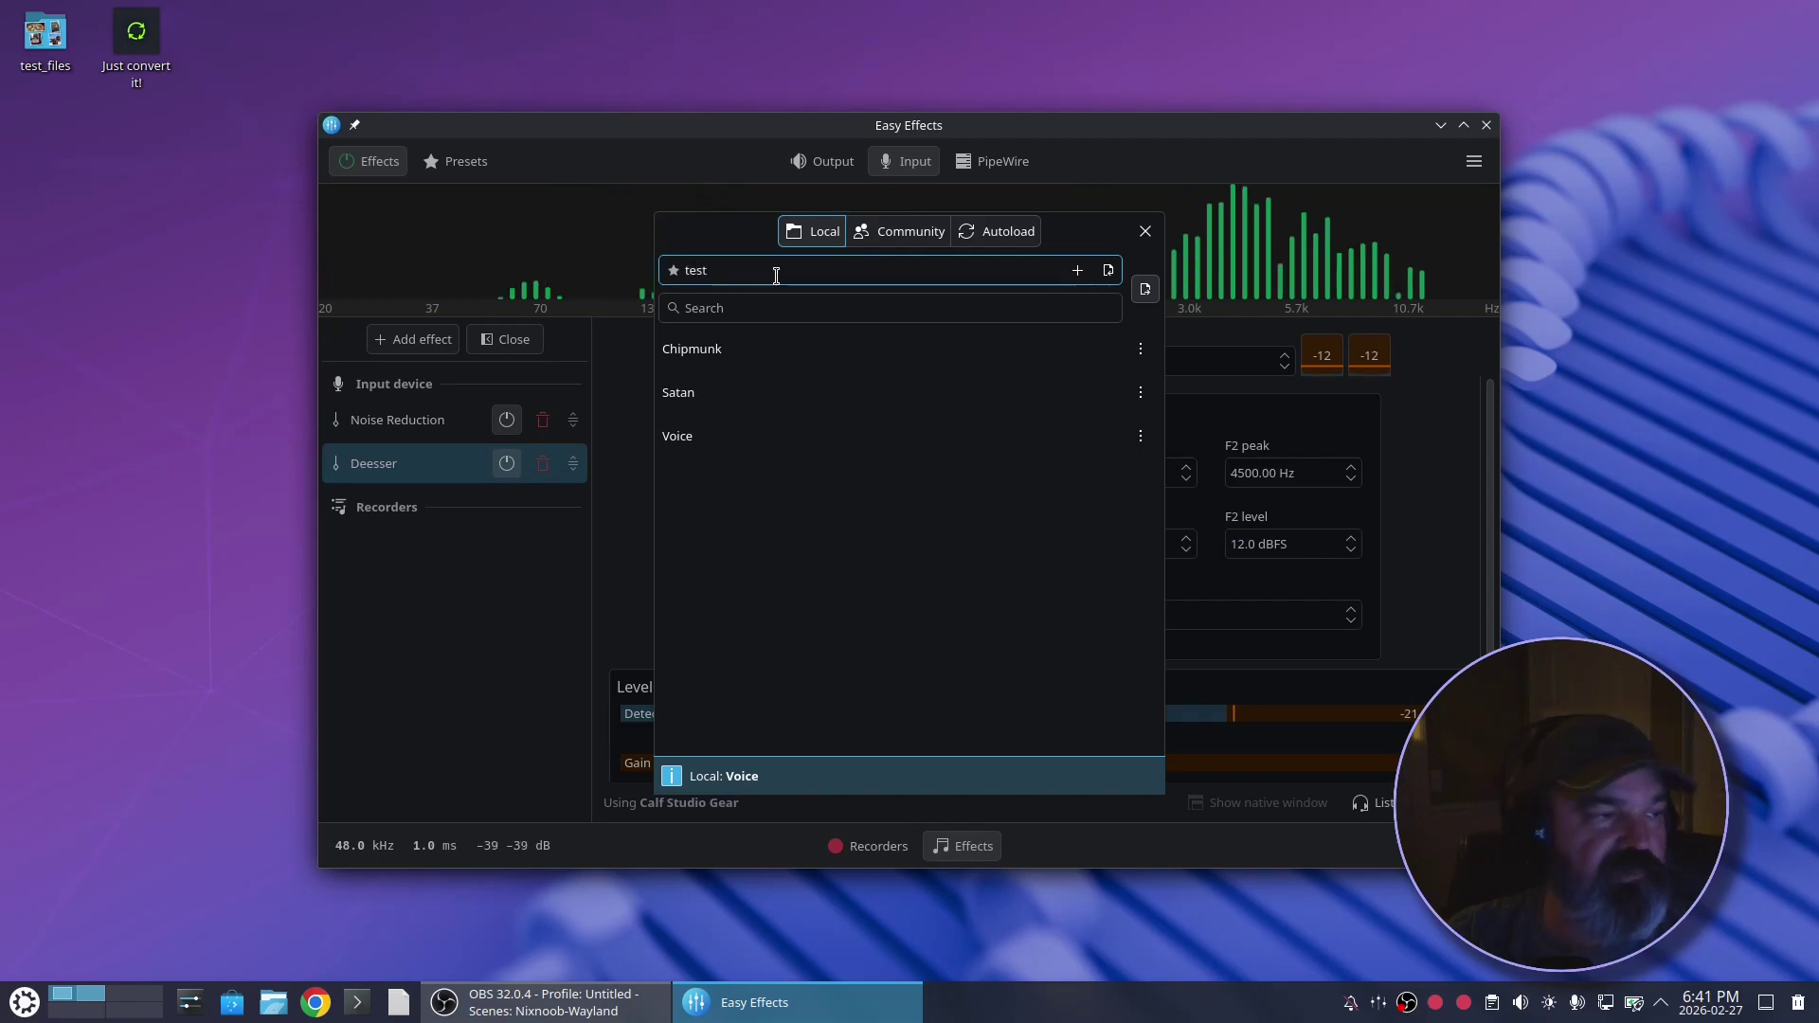
click(1077, 270)
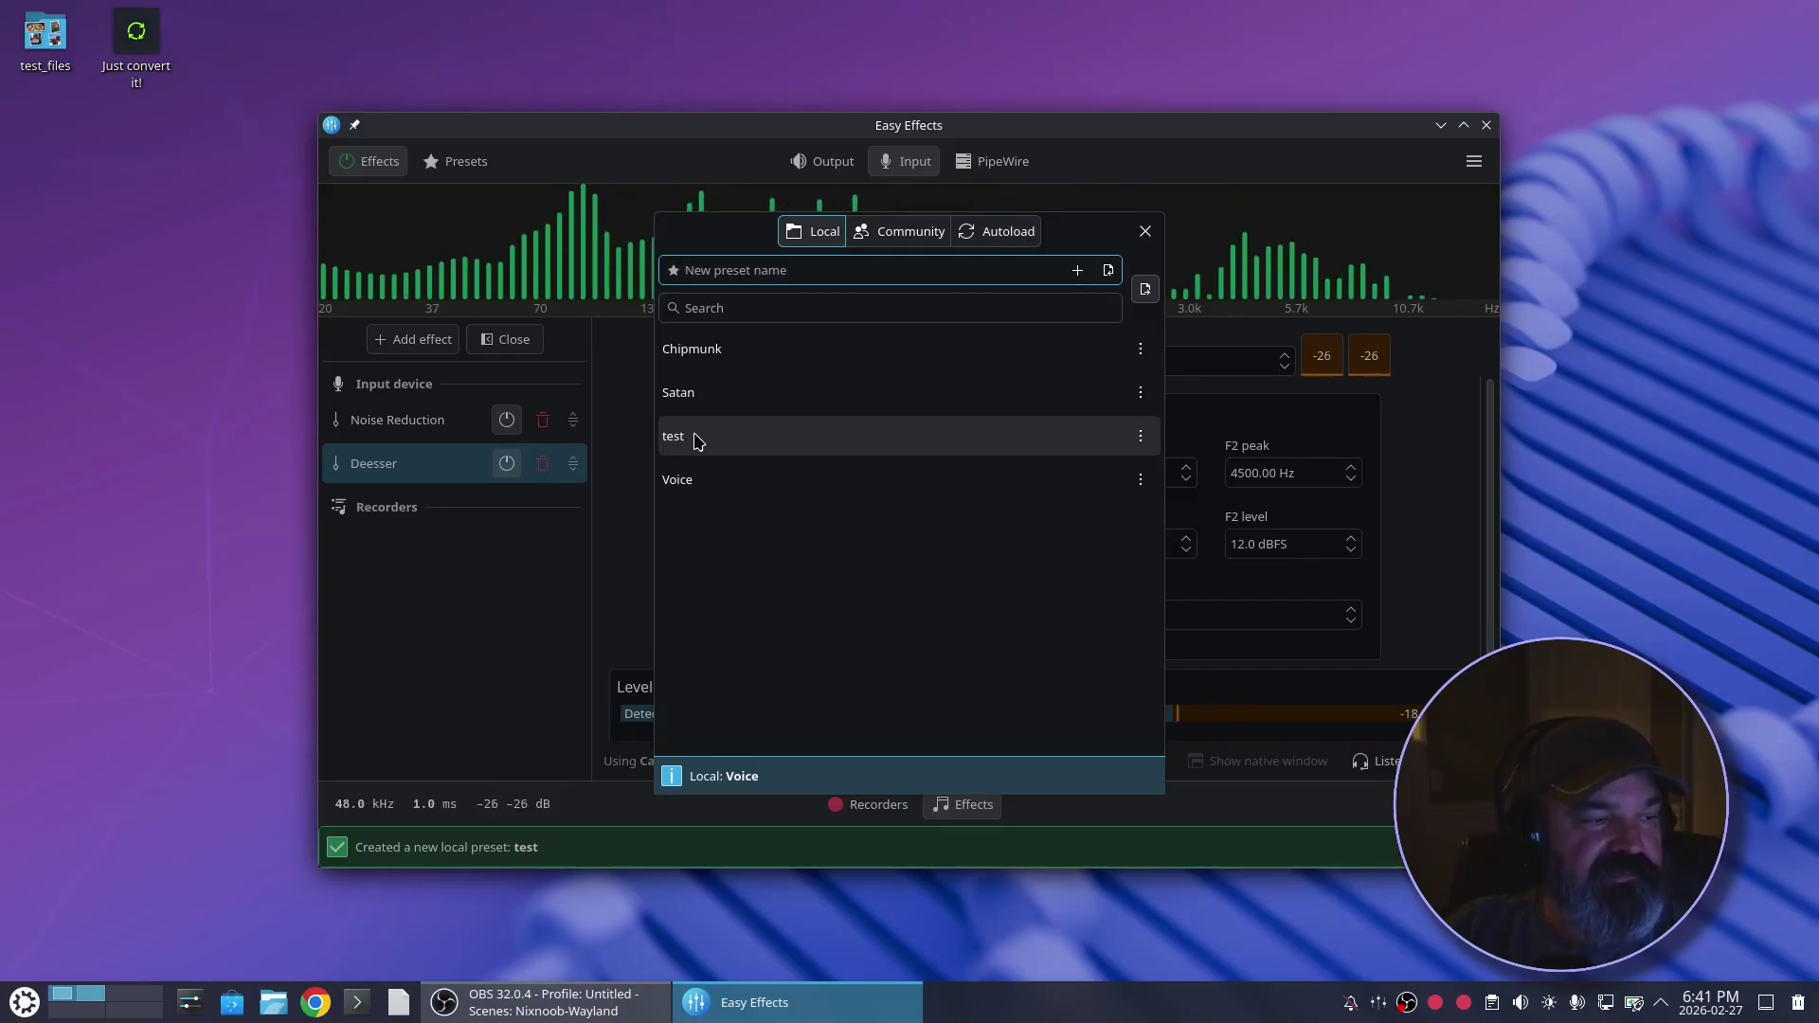
Load the local preset "test" and delete it, and switch the microphone input back to the Voice preset.
click(718, 393)
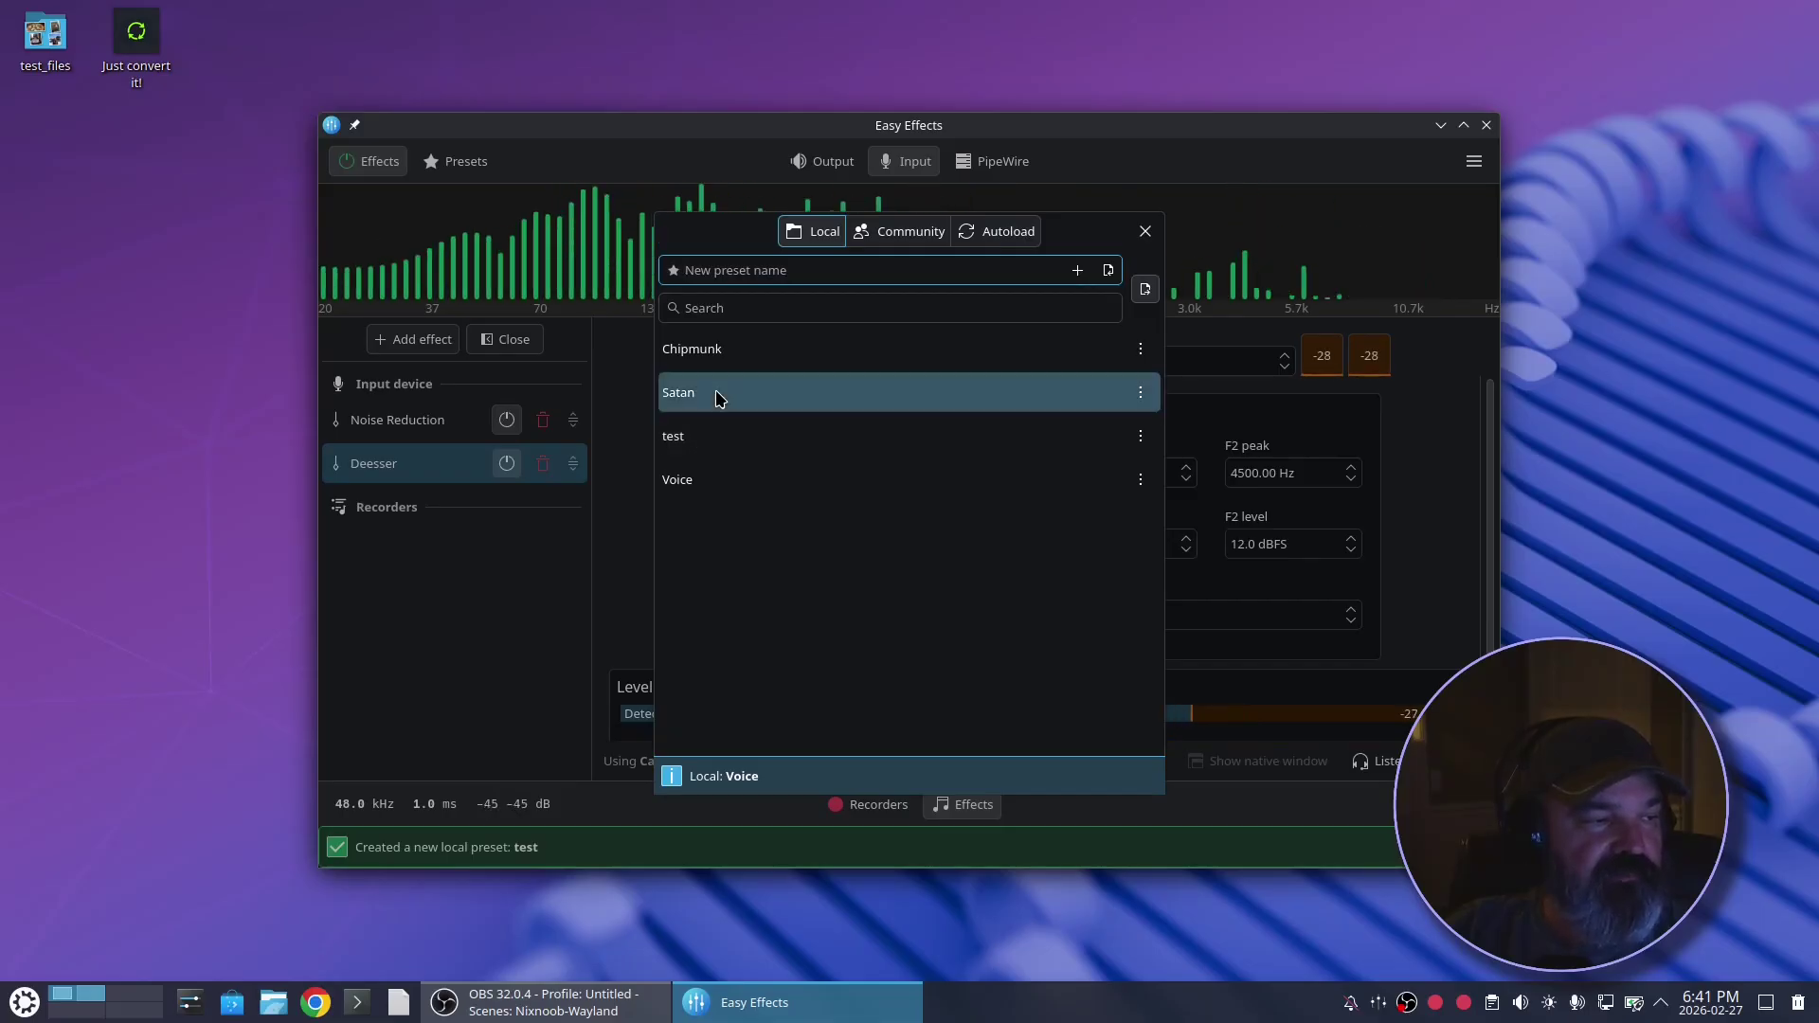
click(735, 438)
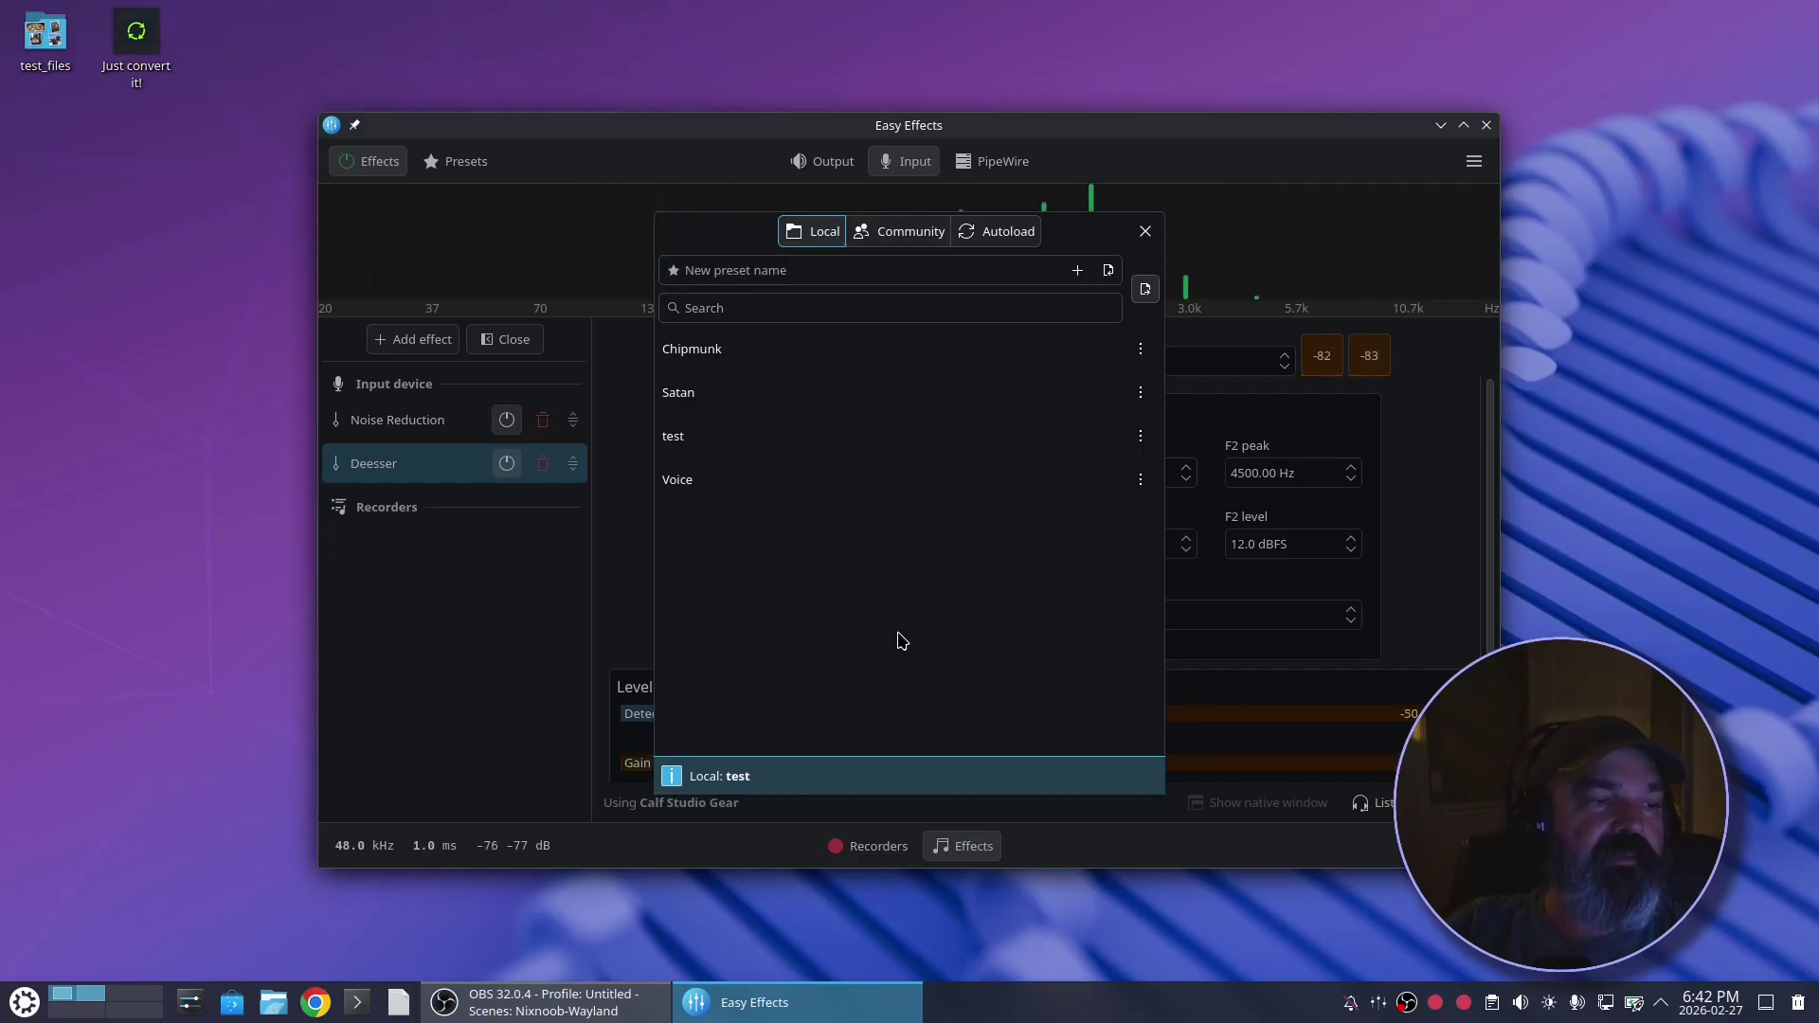
click(1141, 435)
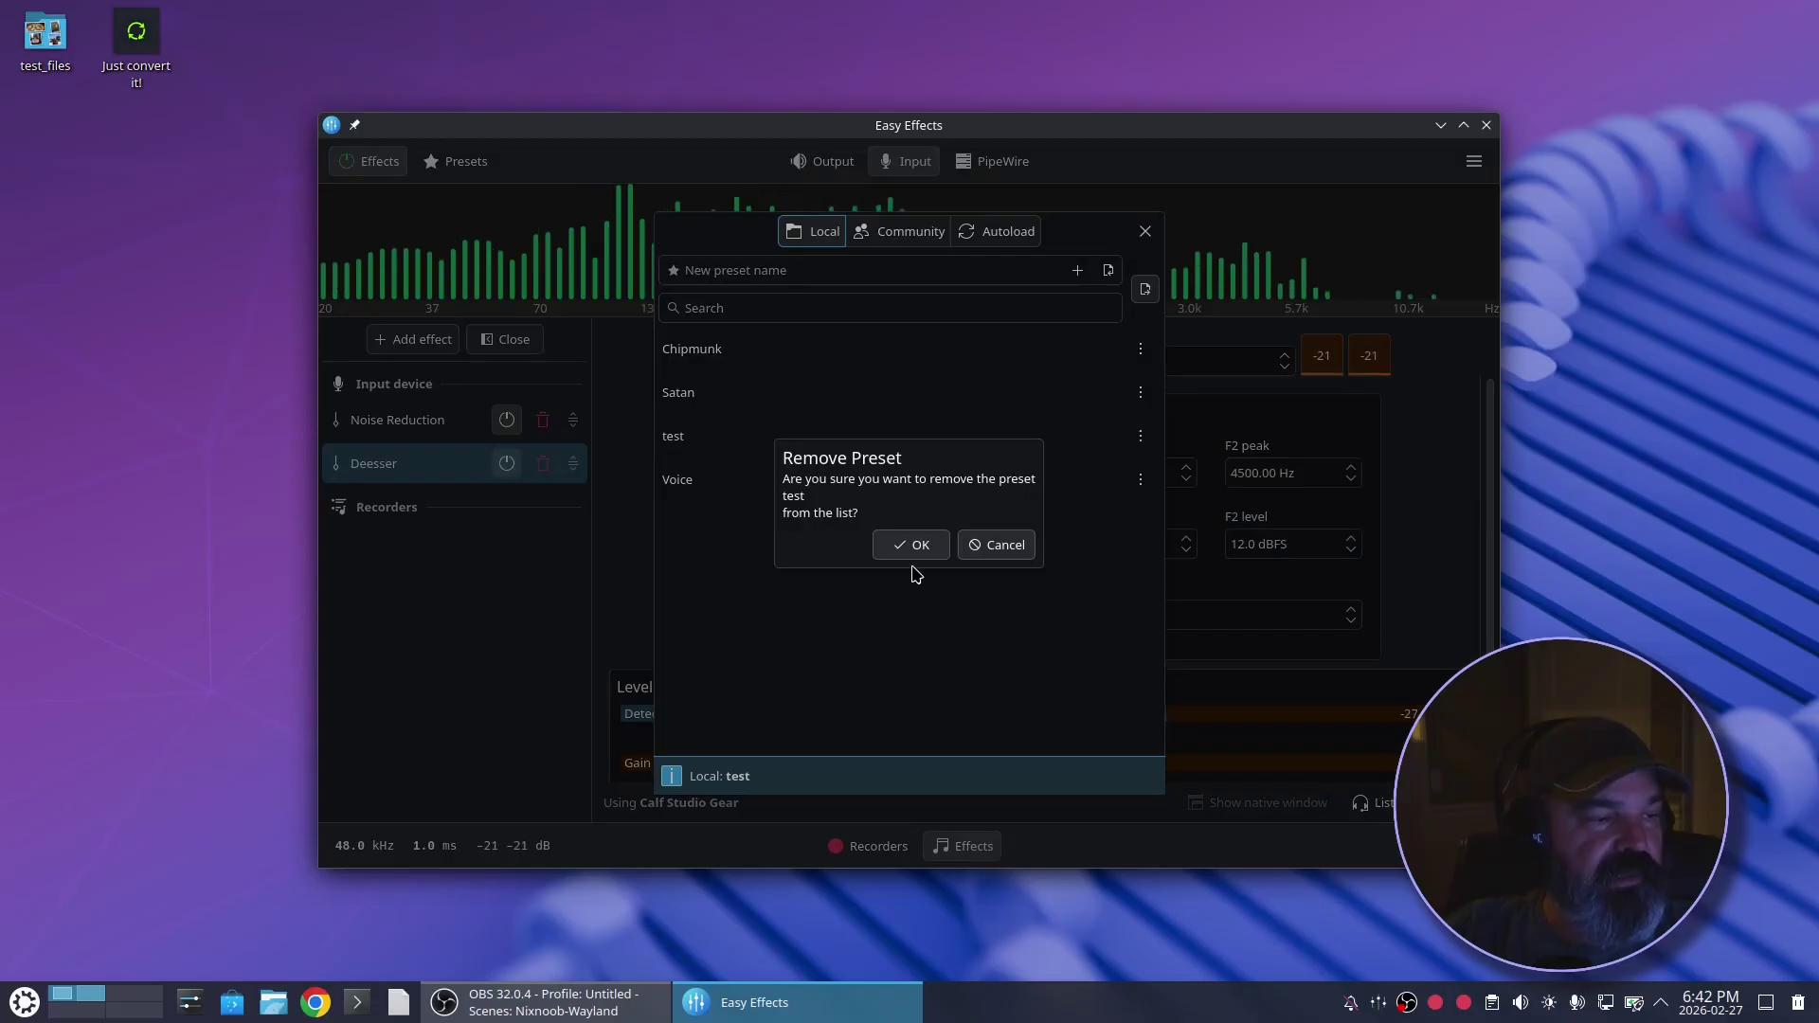
click(915, 545)
click(698, 435)
click(1145, 234)
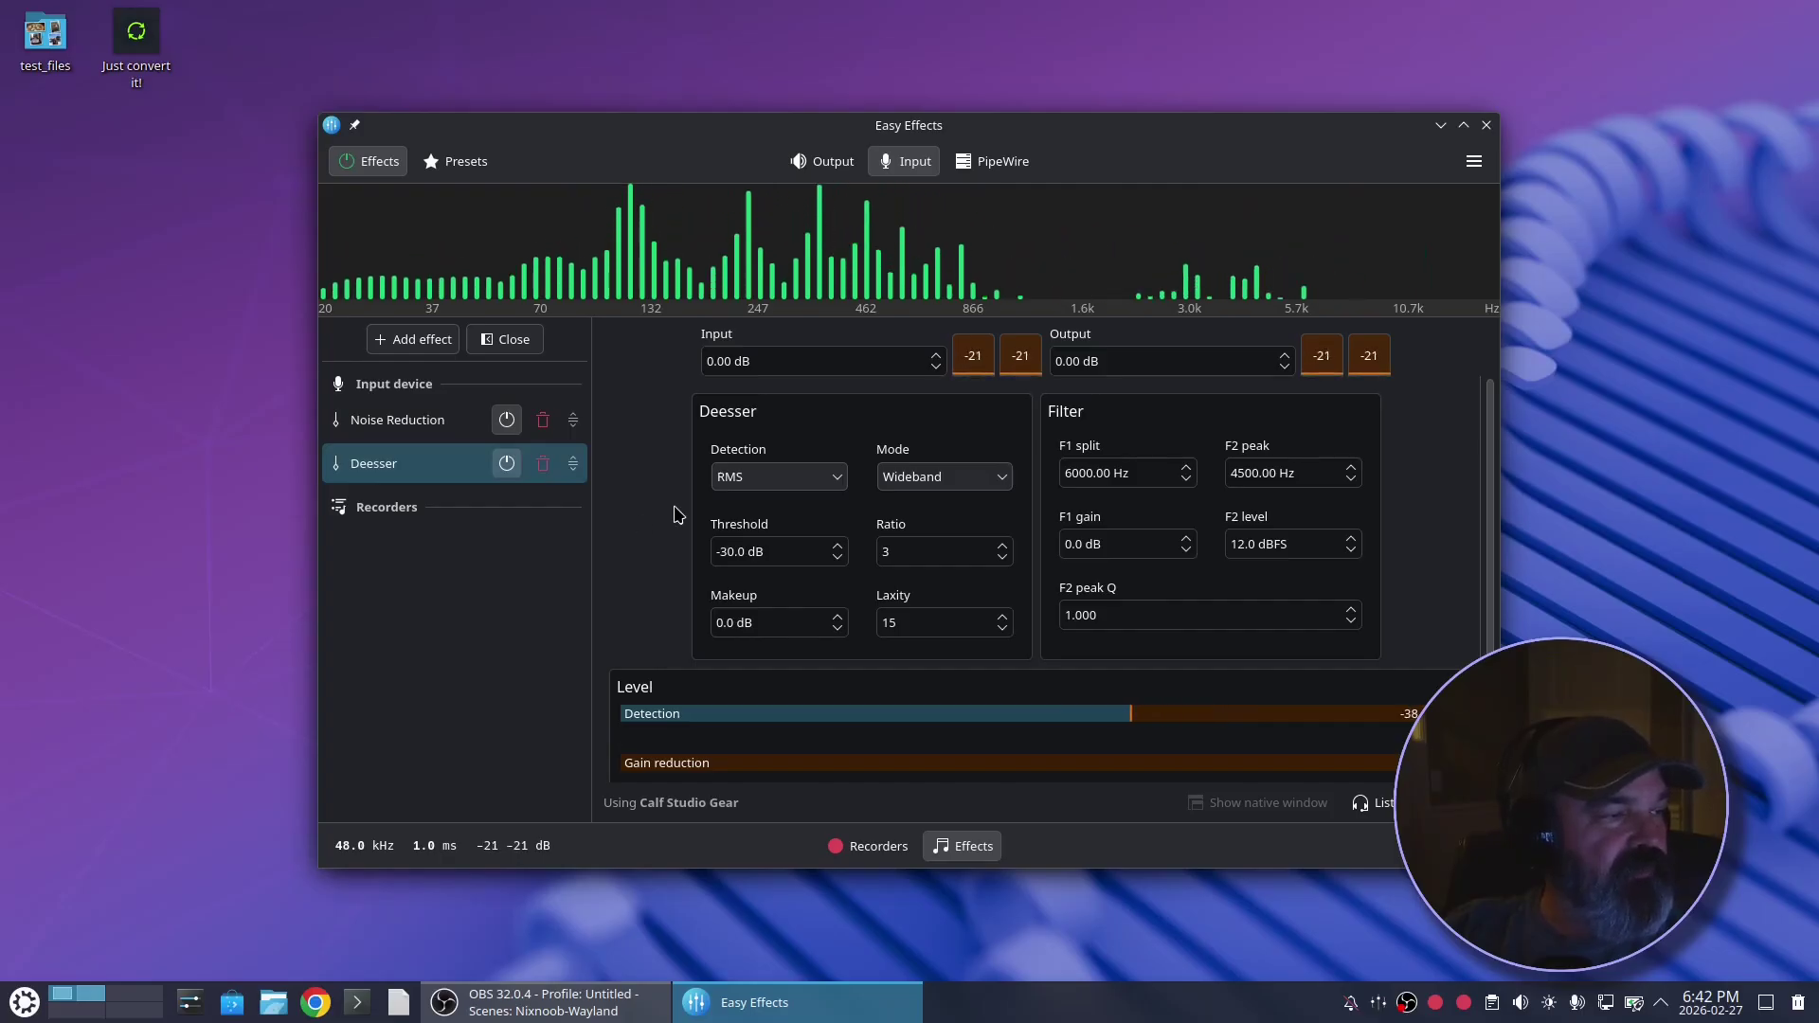
Browse the available effects and add a Crusher effect to the microphone input pipeline.
click(417, 341)
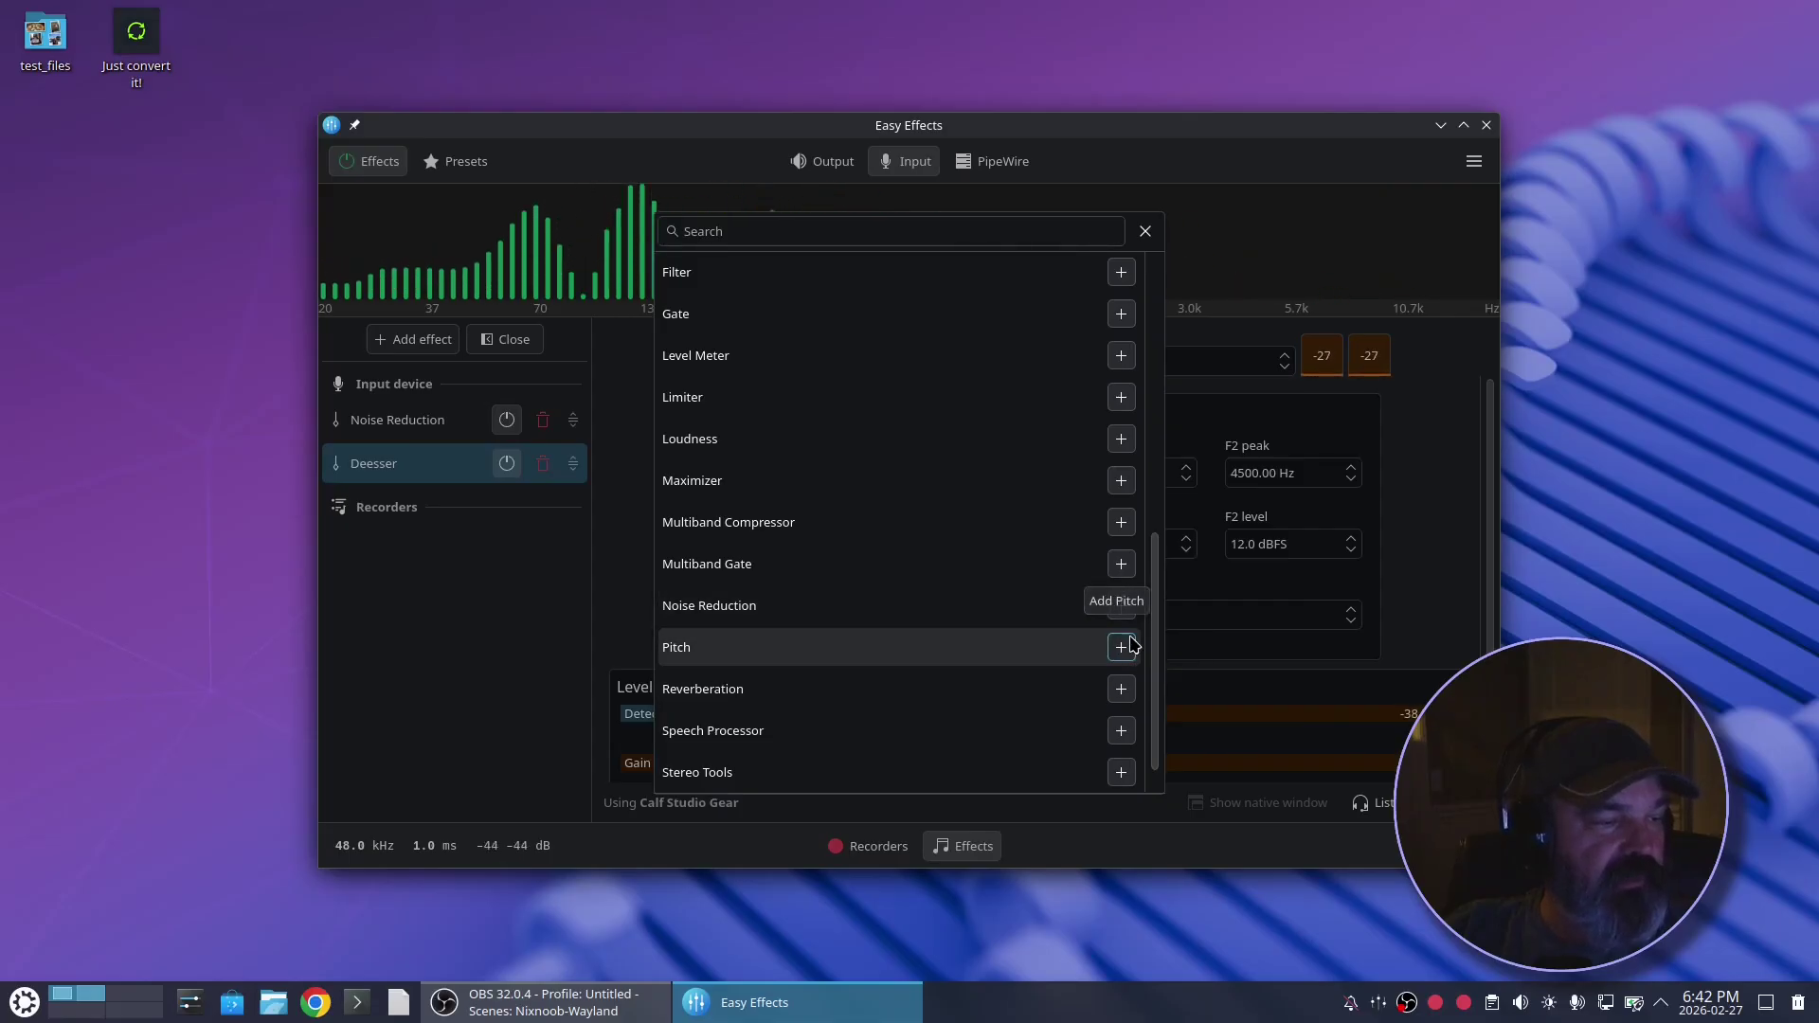
drag(1153, 609, 1162, 692)
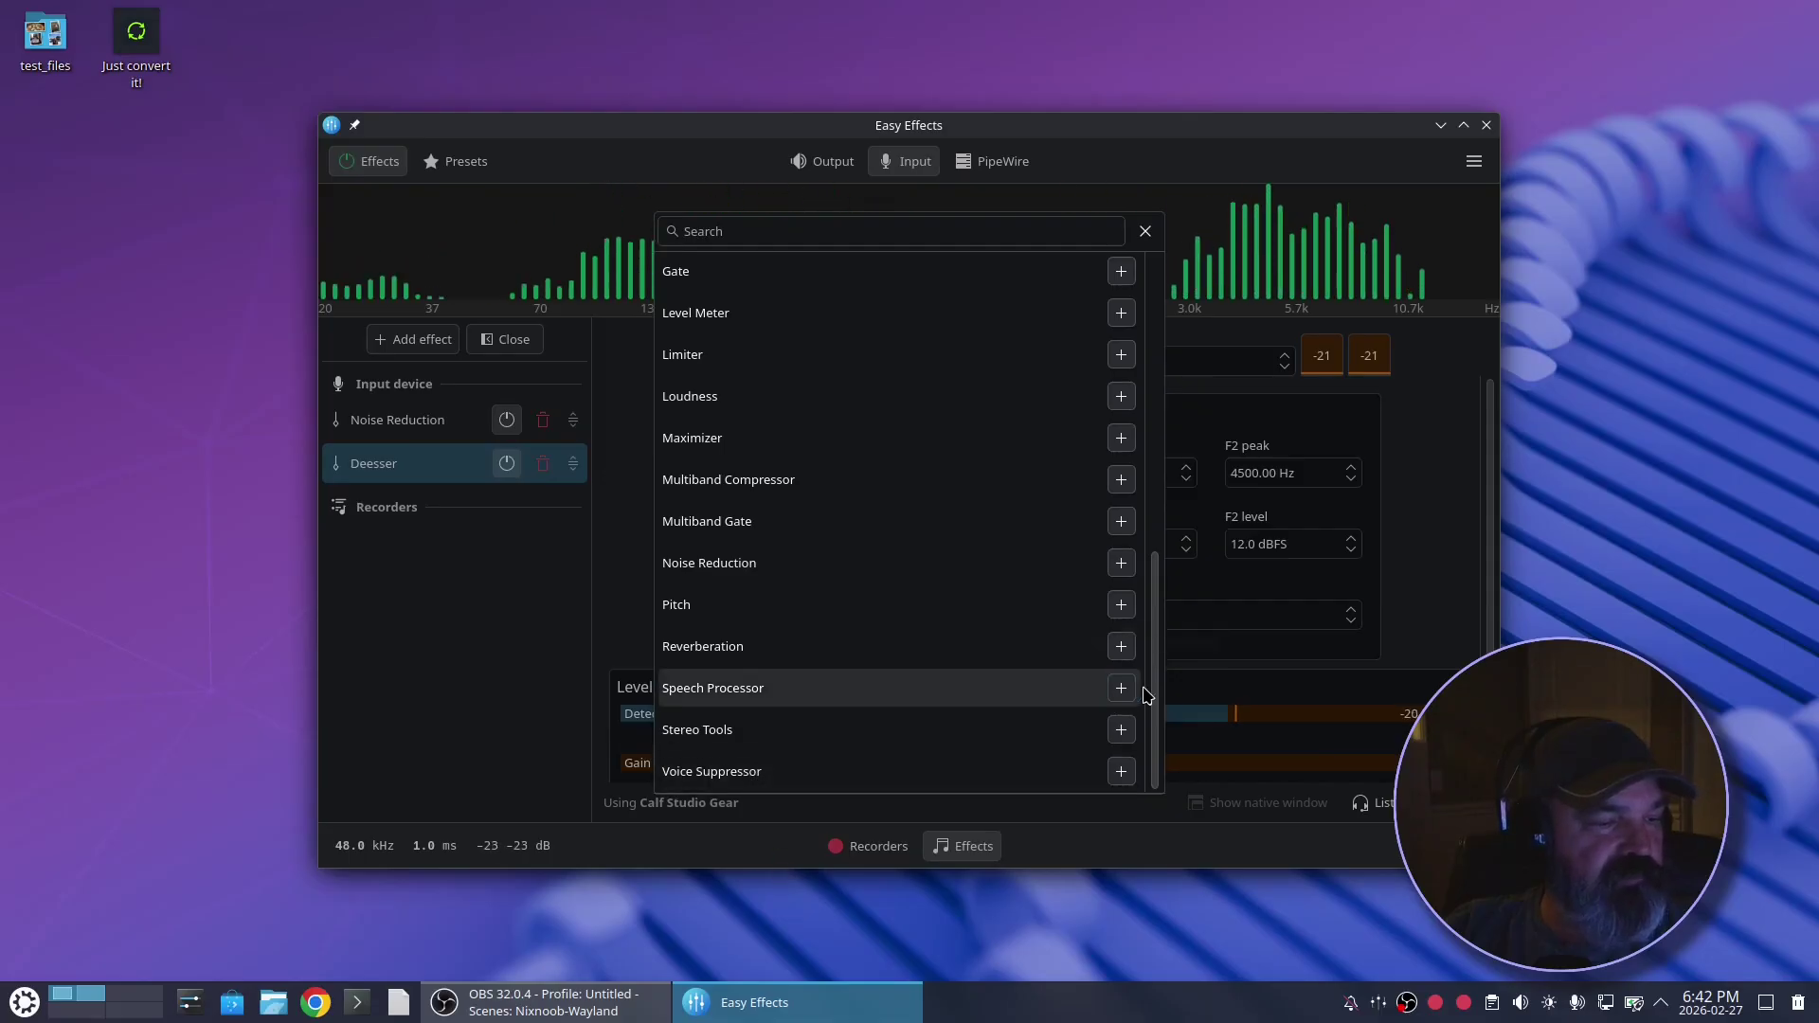
drag(1153, 689, 1162, 333)
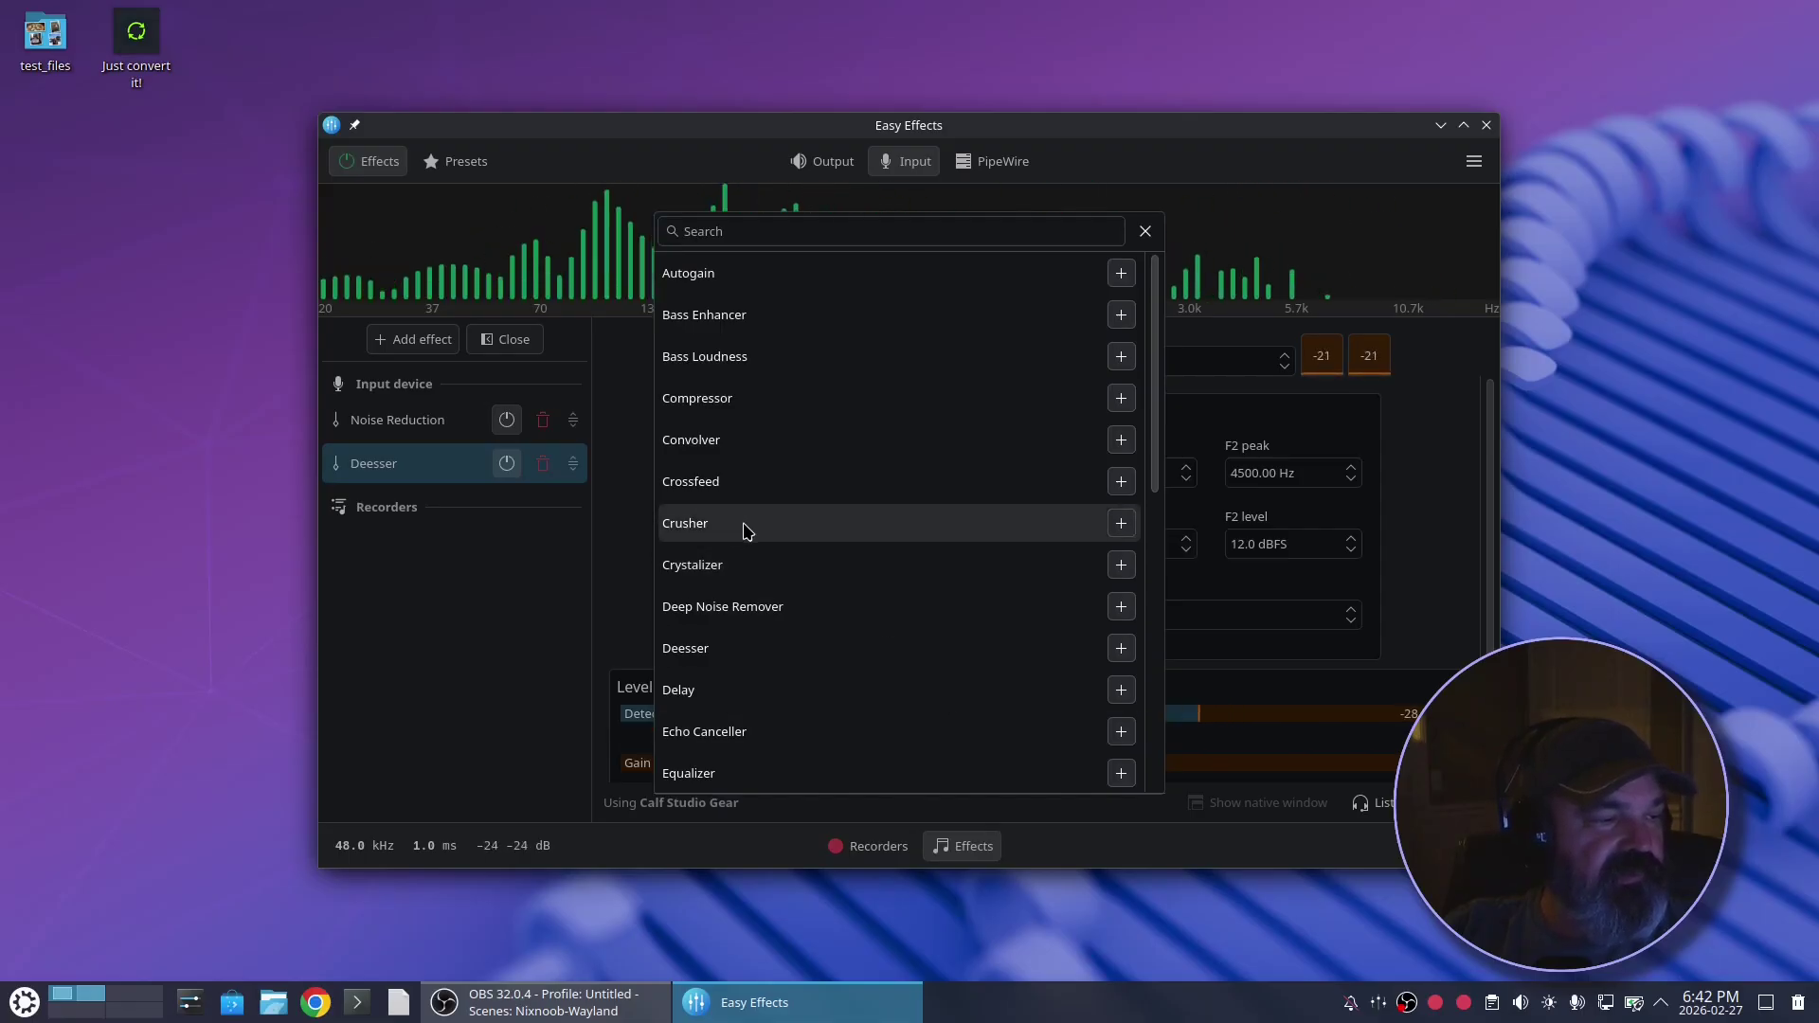
click(1120, 523)
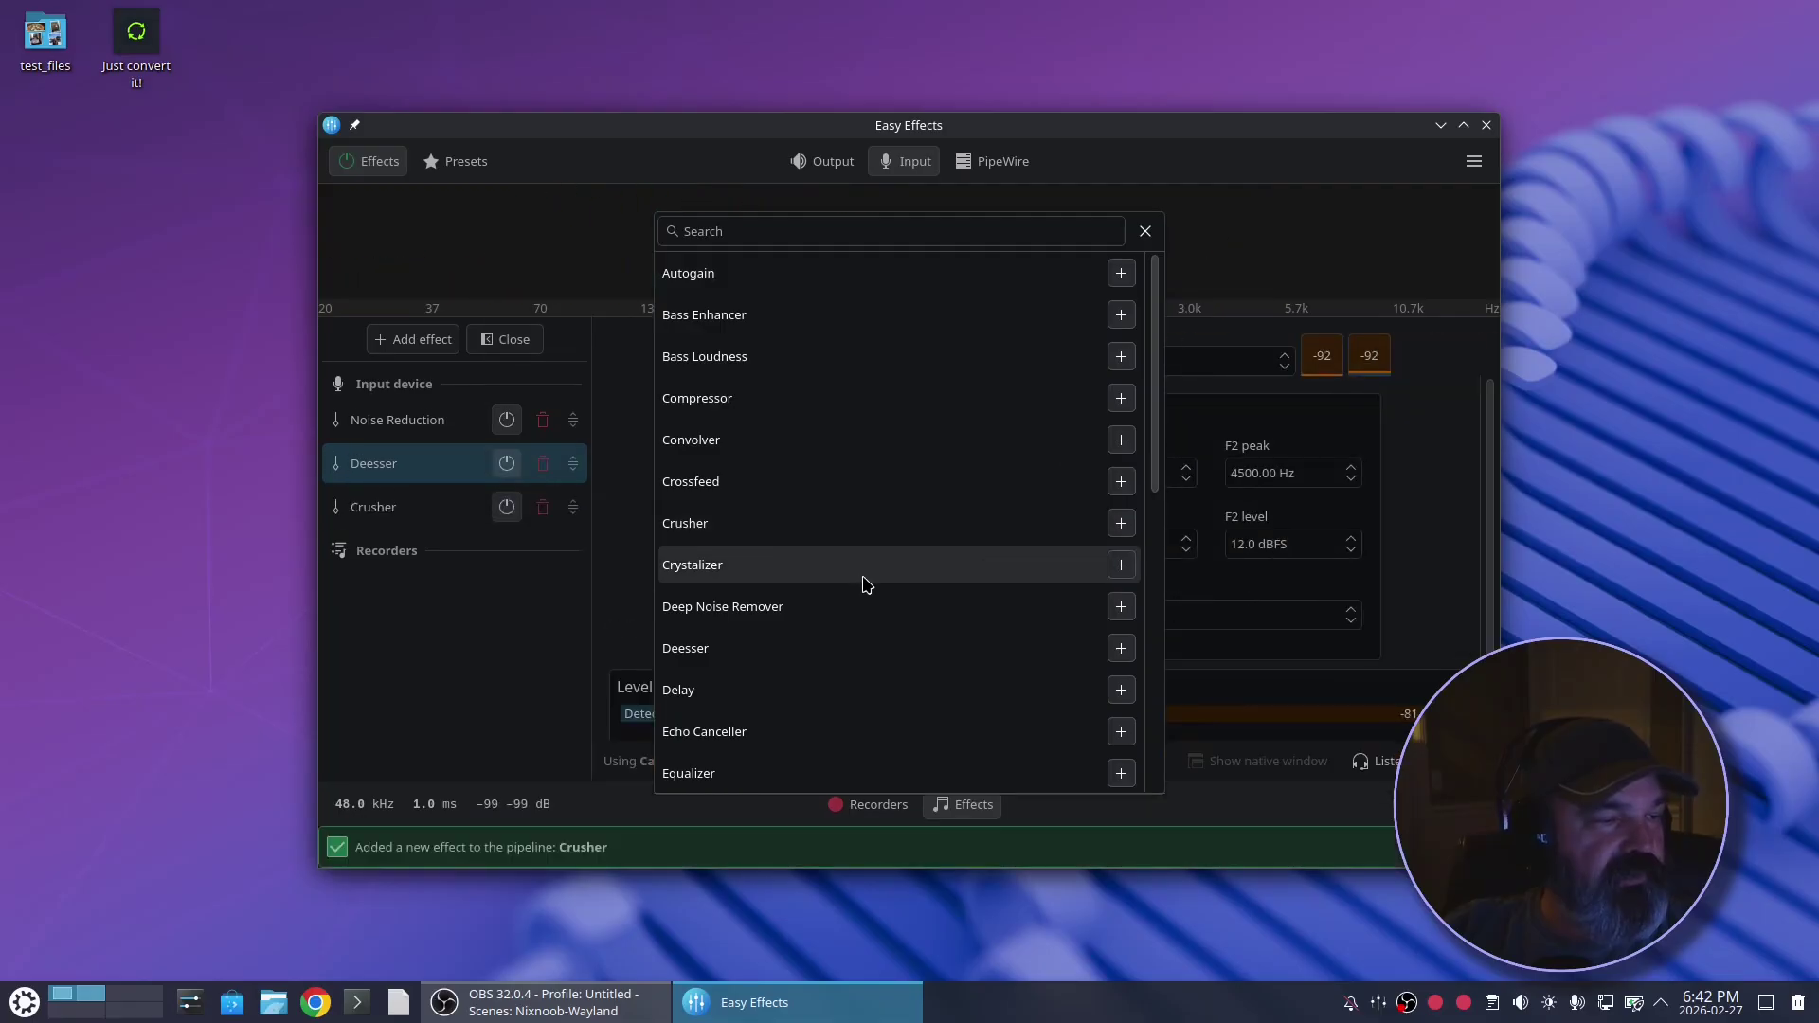
click(1147, 231)
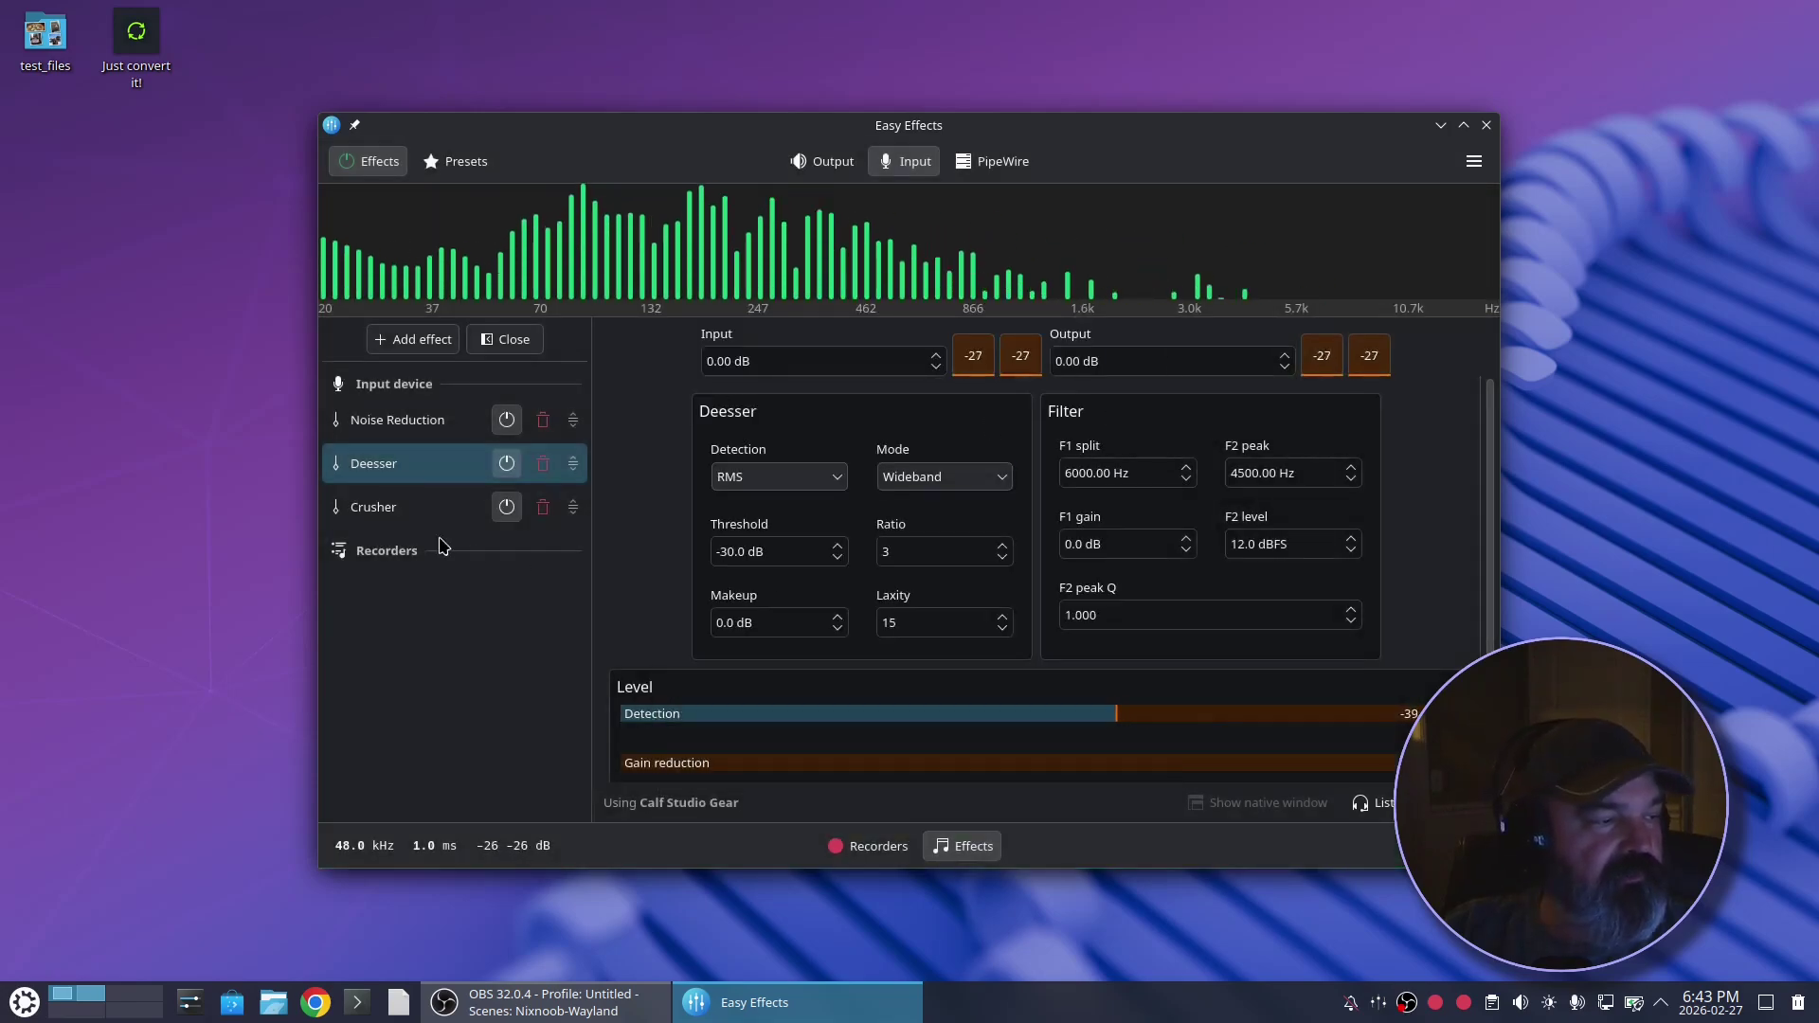
Try the Crusher's Logarithmic mode, set the mode back to Linear, and set its mix to 100 %.
click(407, 510)
click(836, 559)
click(835, 561)
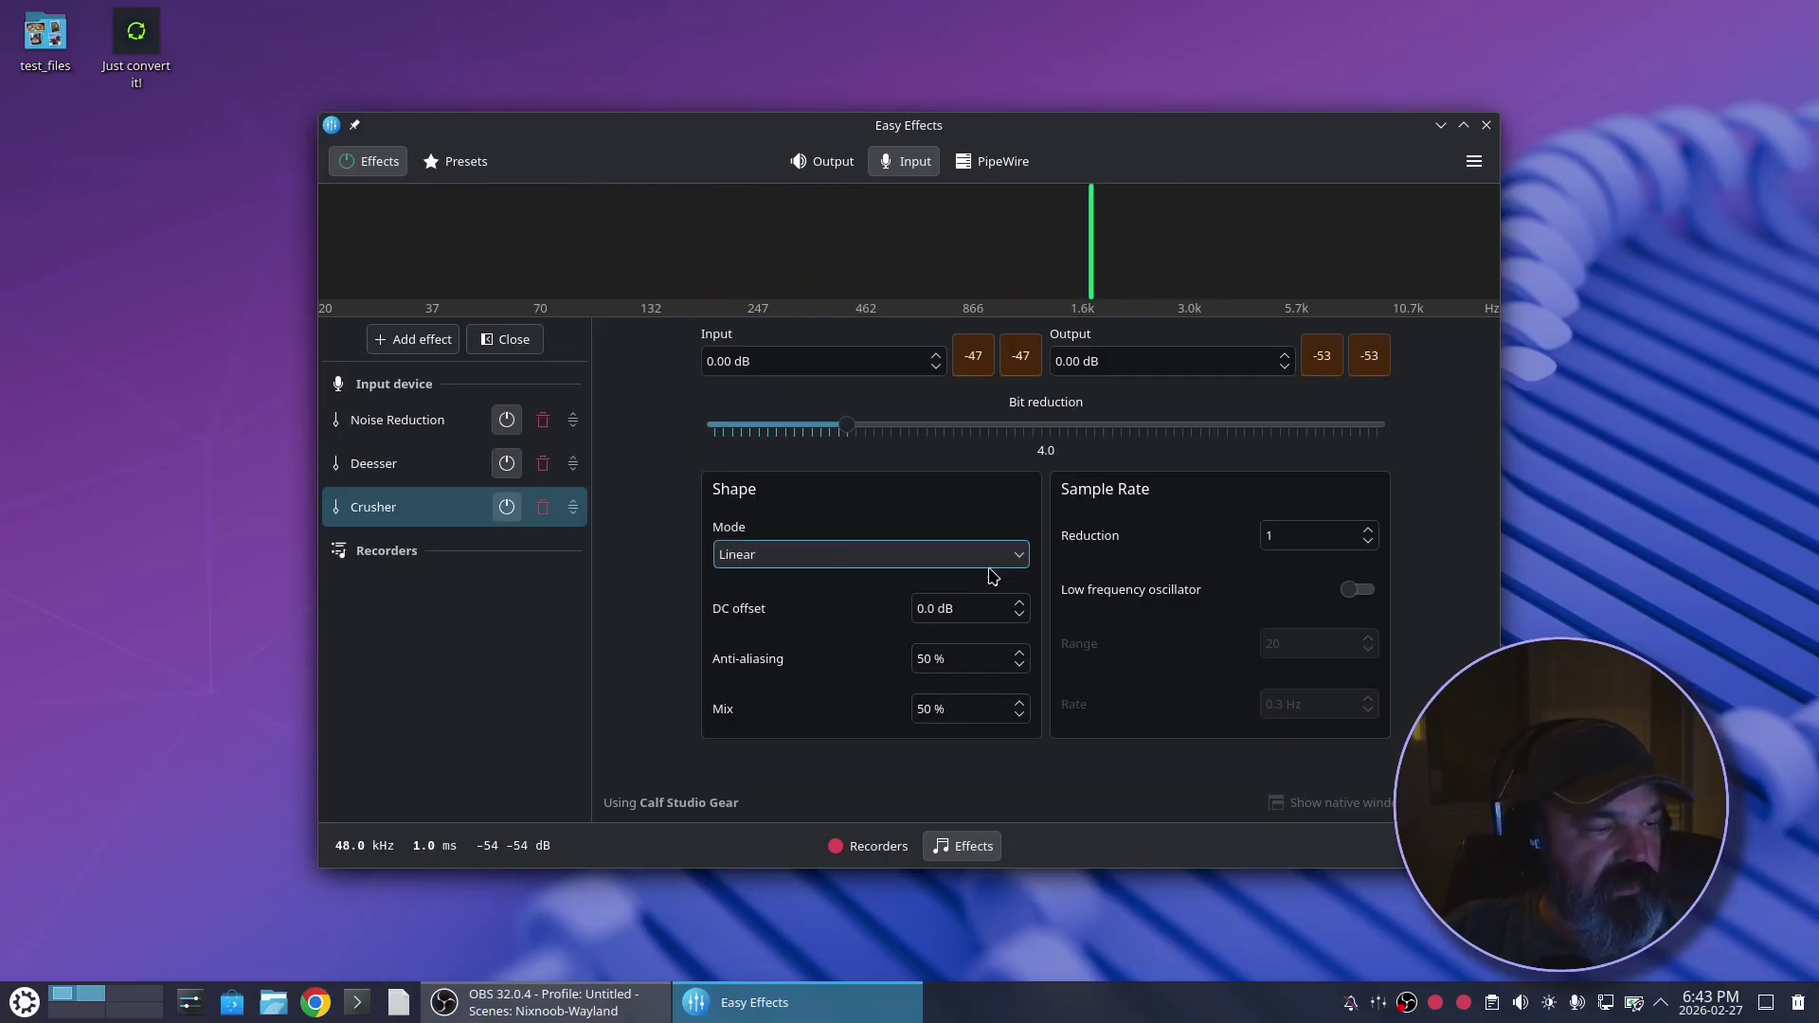
click(950, 565)
click(824, 620)
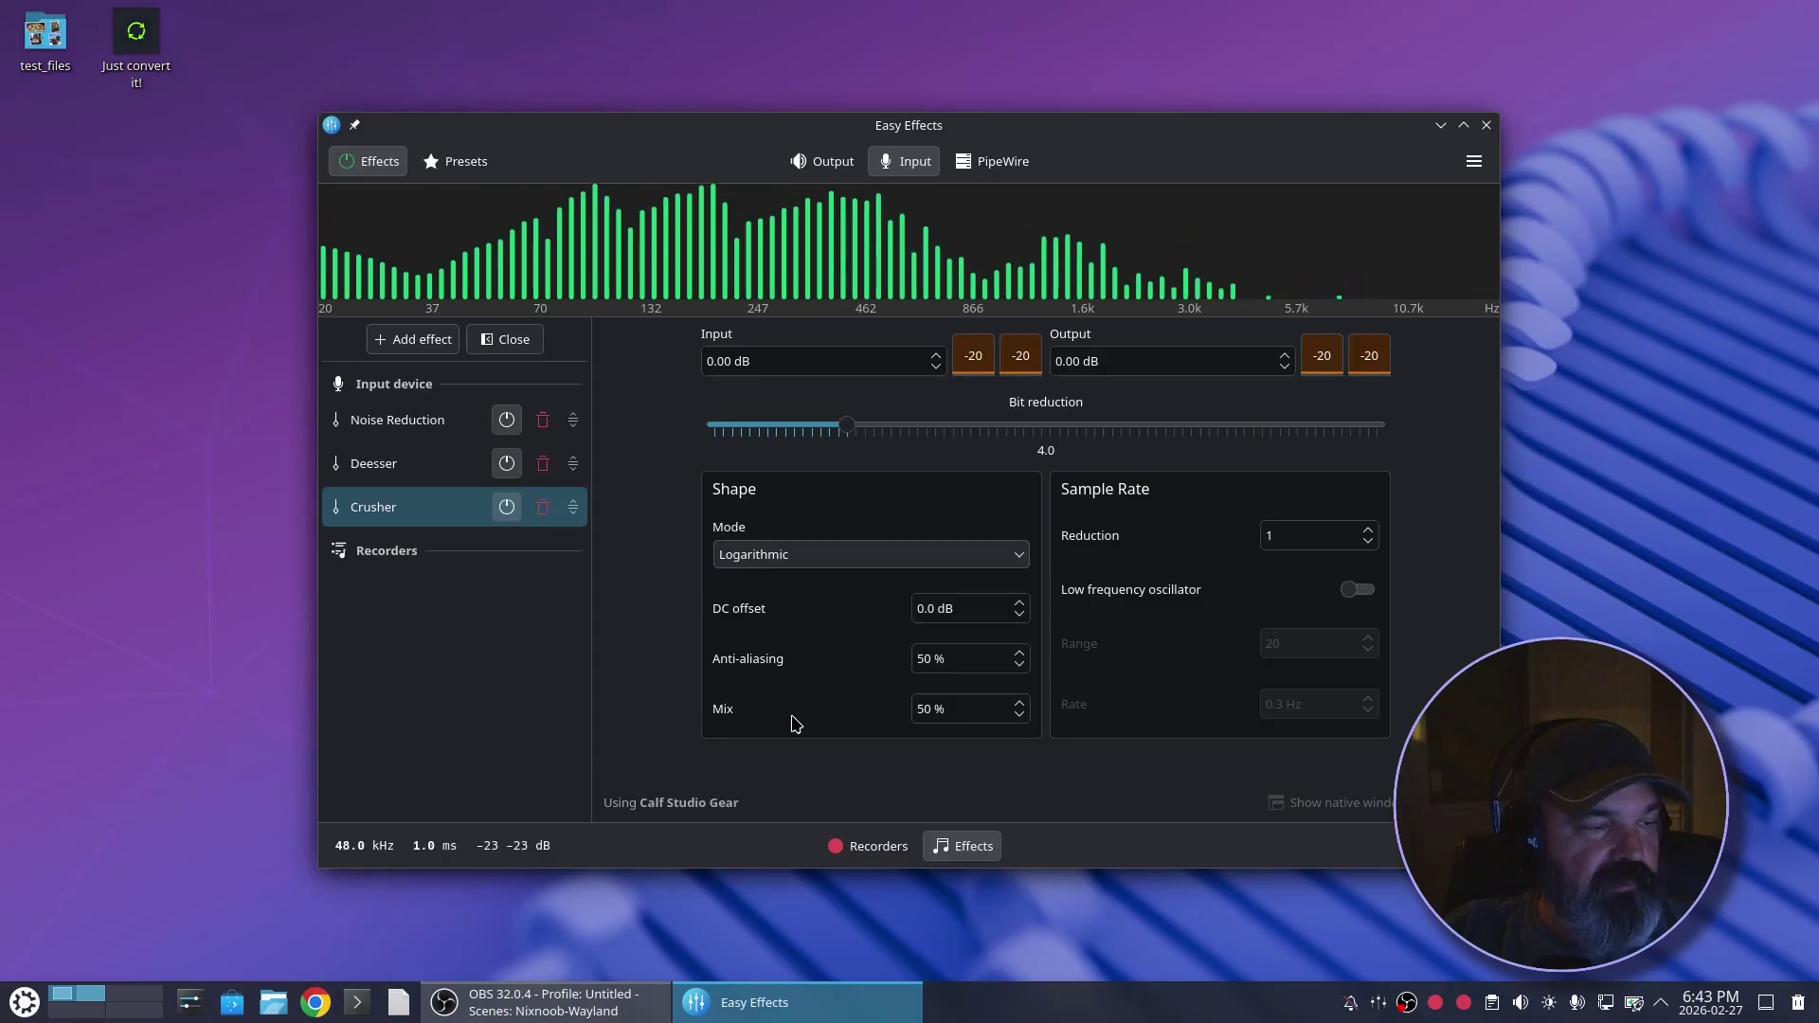
click(837, 560)
click(818, 594)
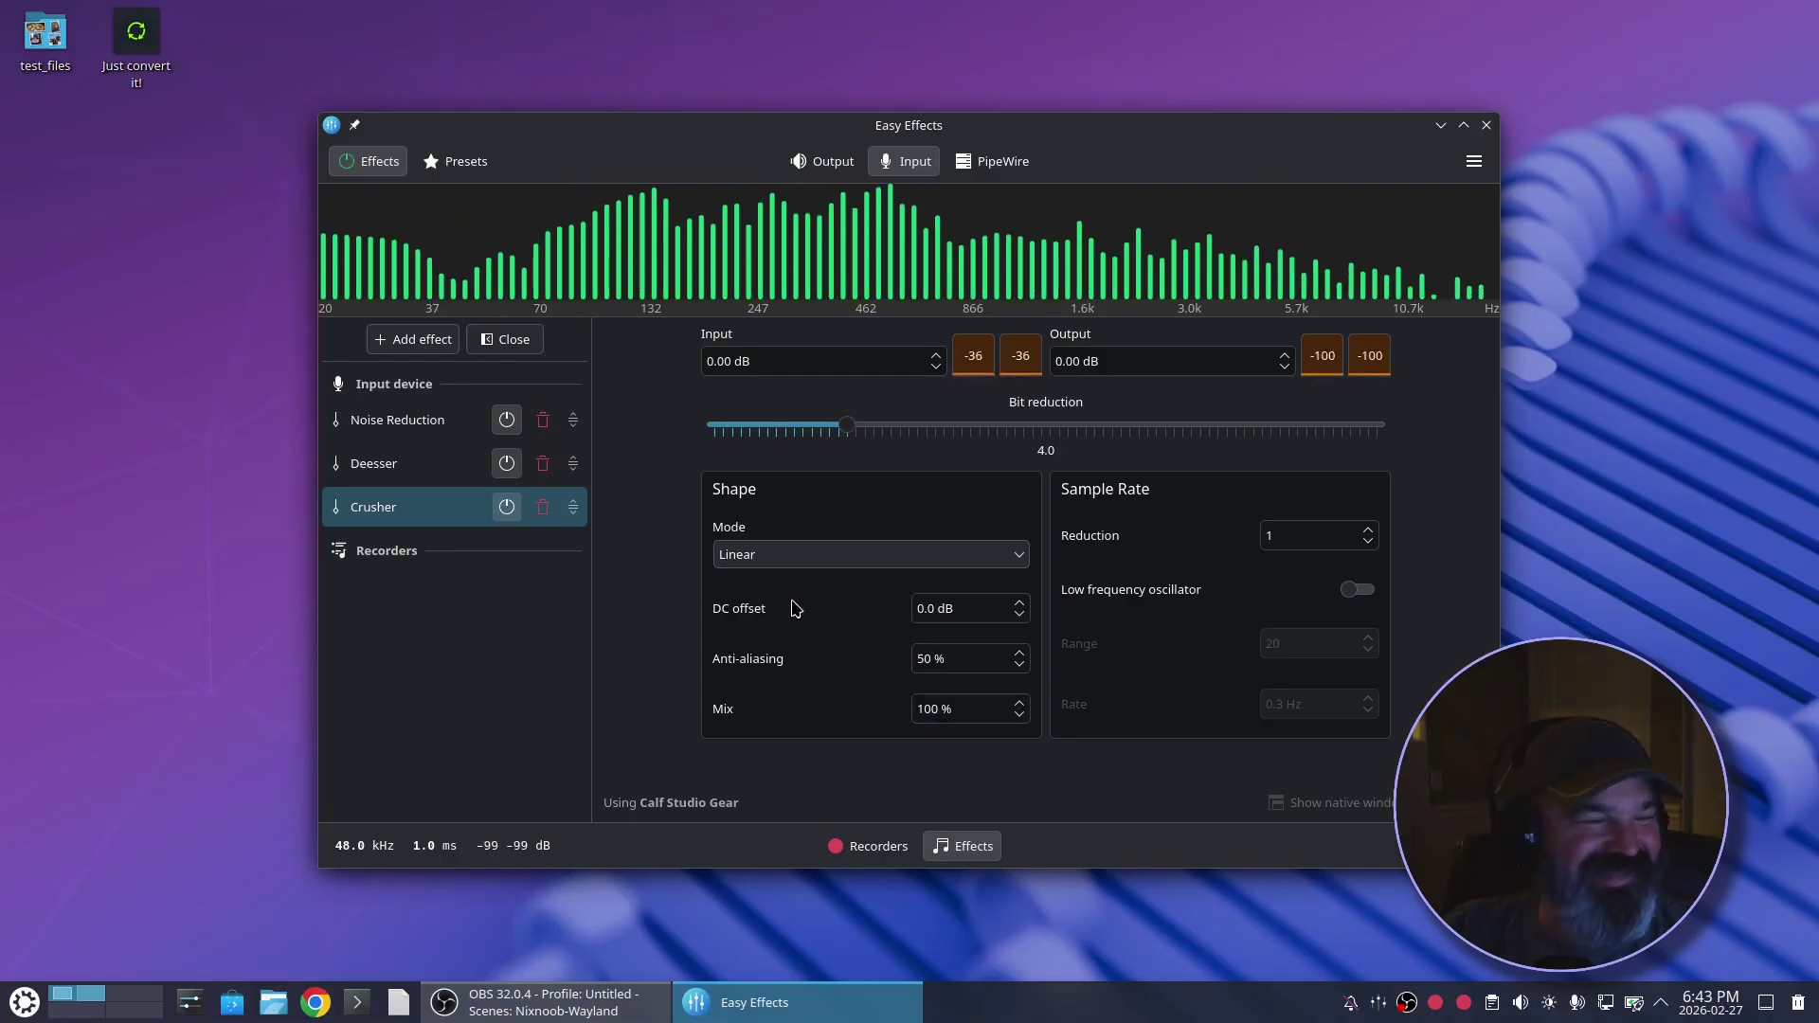
Disable the Crusher effect and remove it from the input pipeline.
click(507, 507)
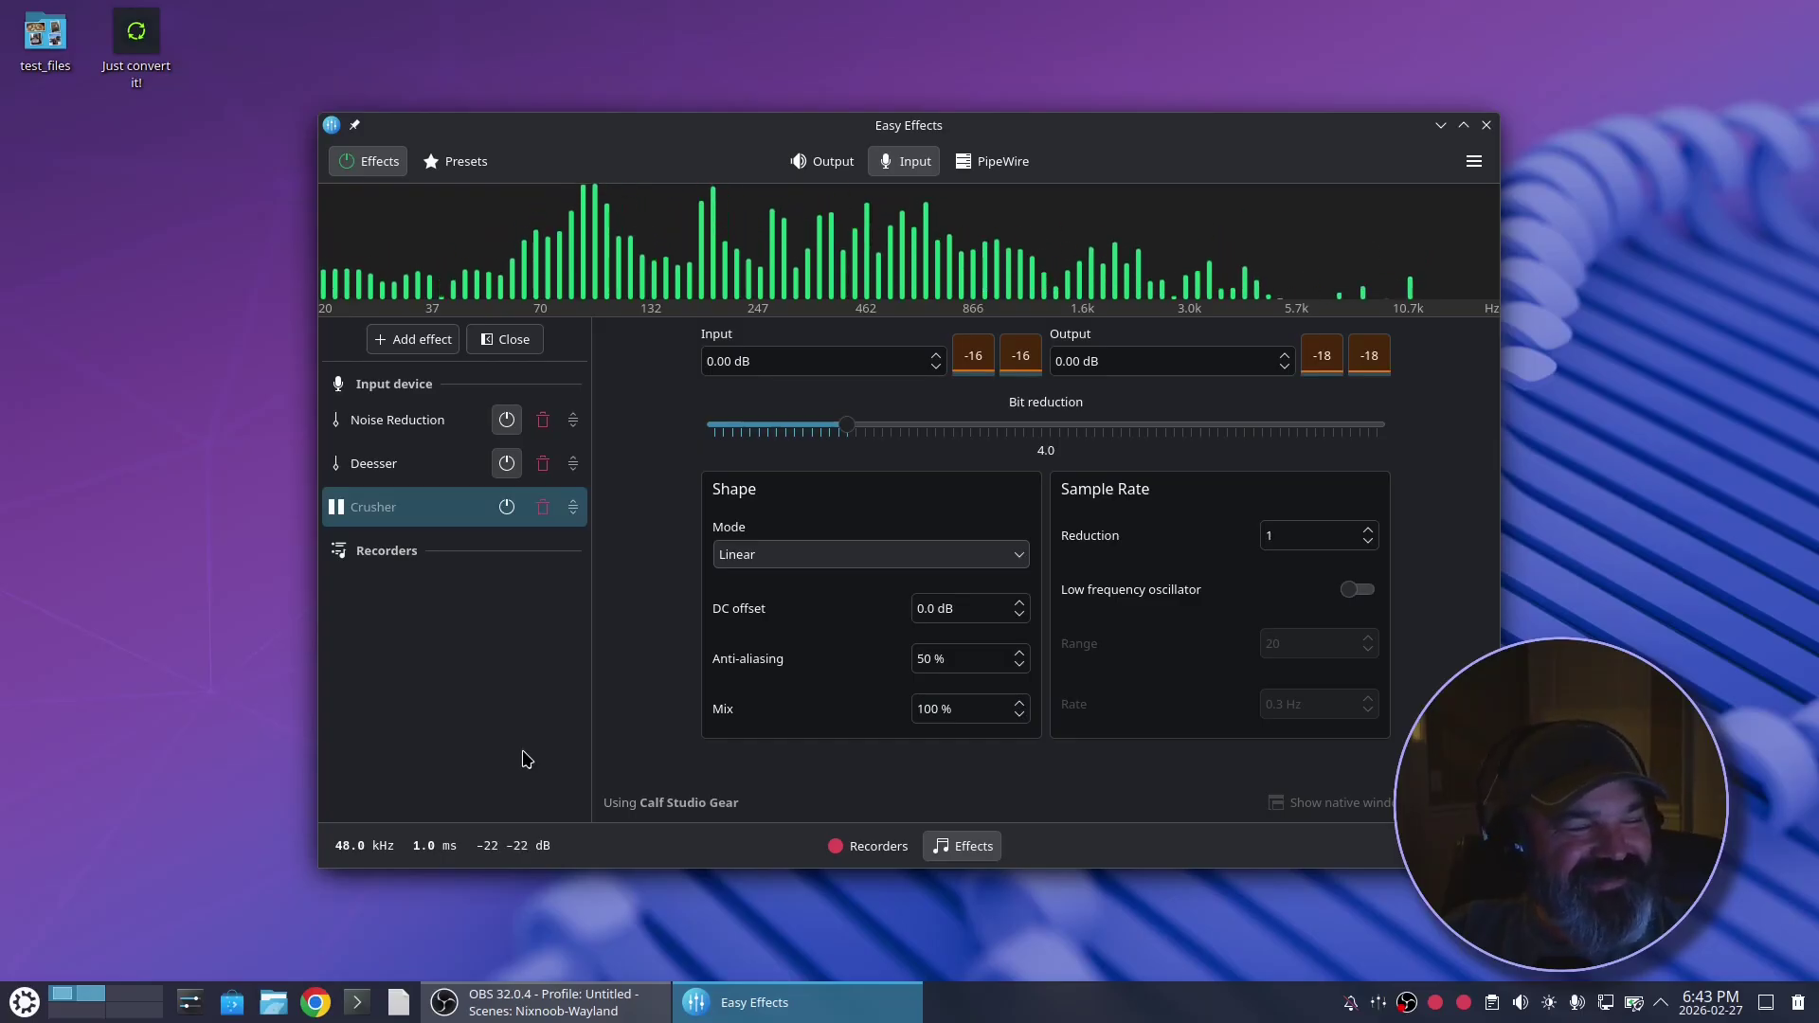
click(543, 507)
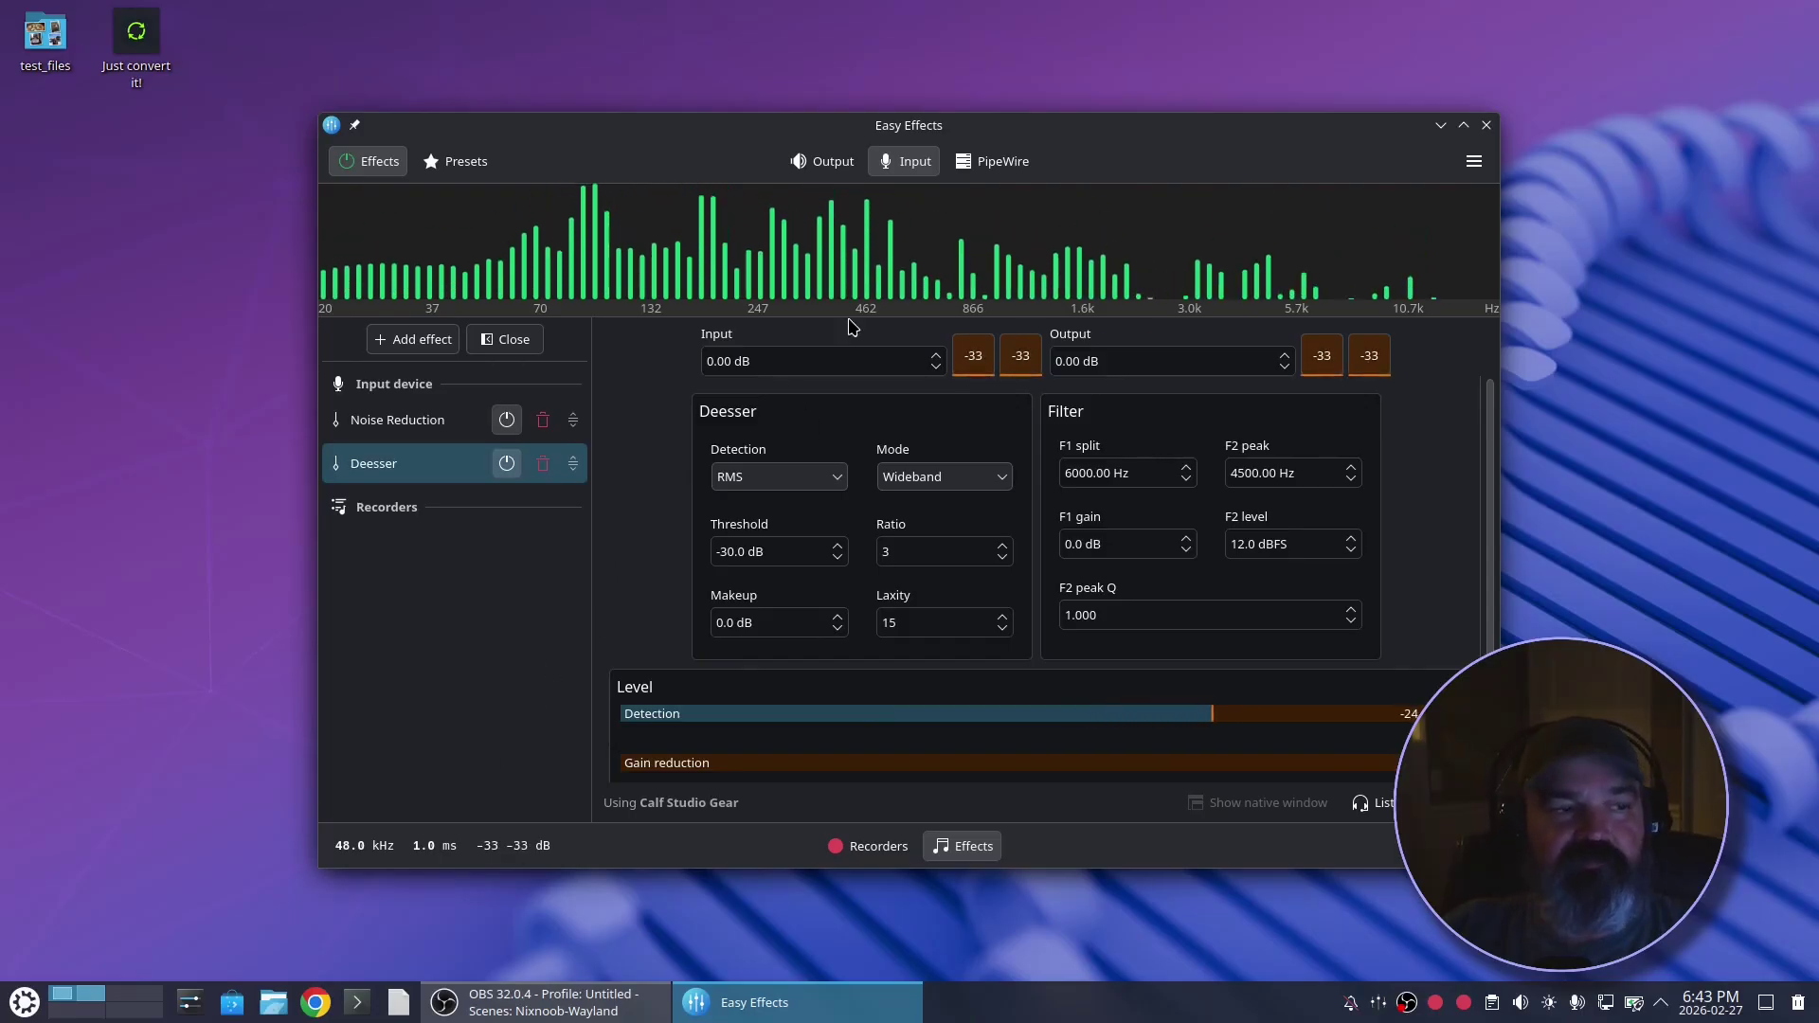
Try the Chipmunk and Satan presets, restore the Voice preset, and close the Easy Effects window.
drag(1101, 148, 836, 135)
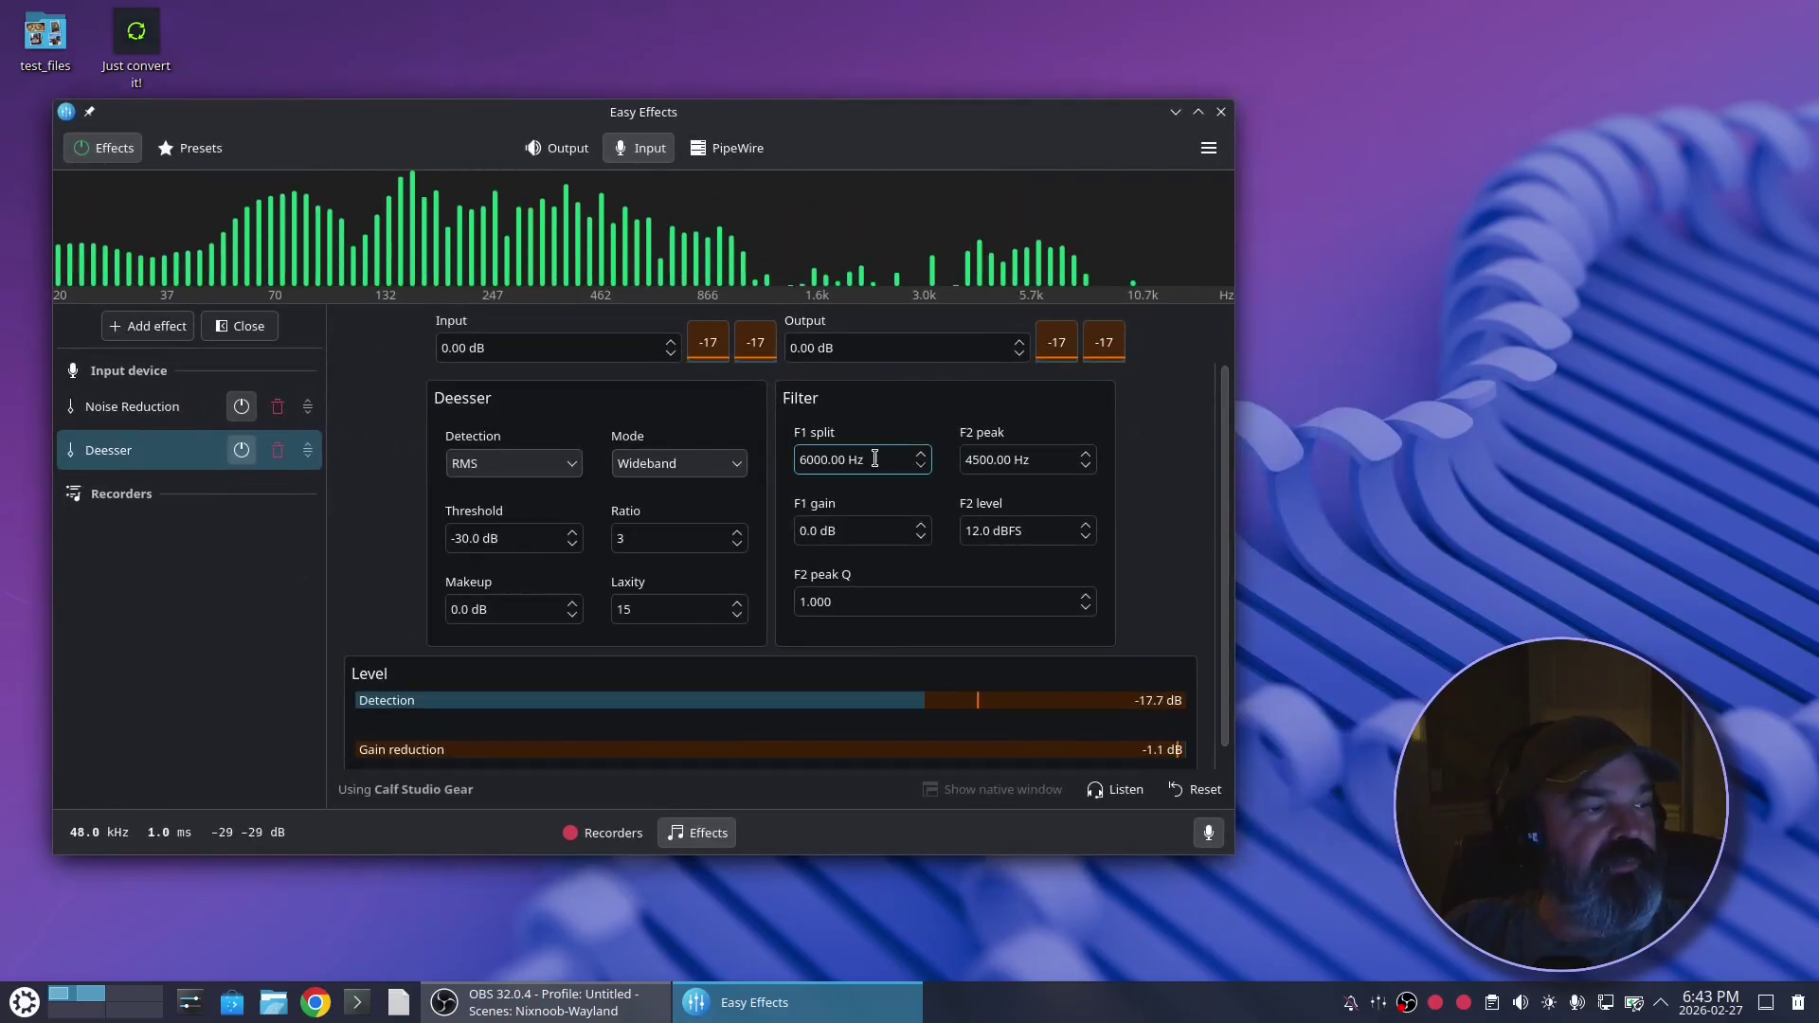
click(192, 147)
click(488, 334)
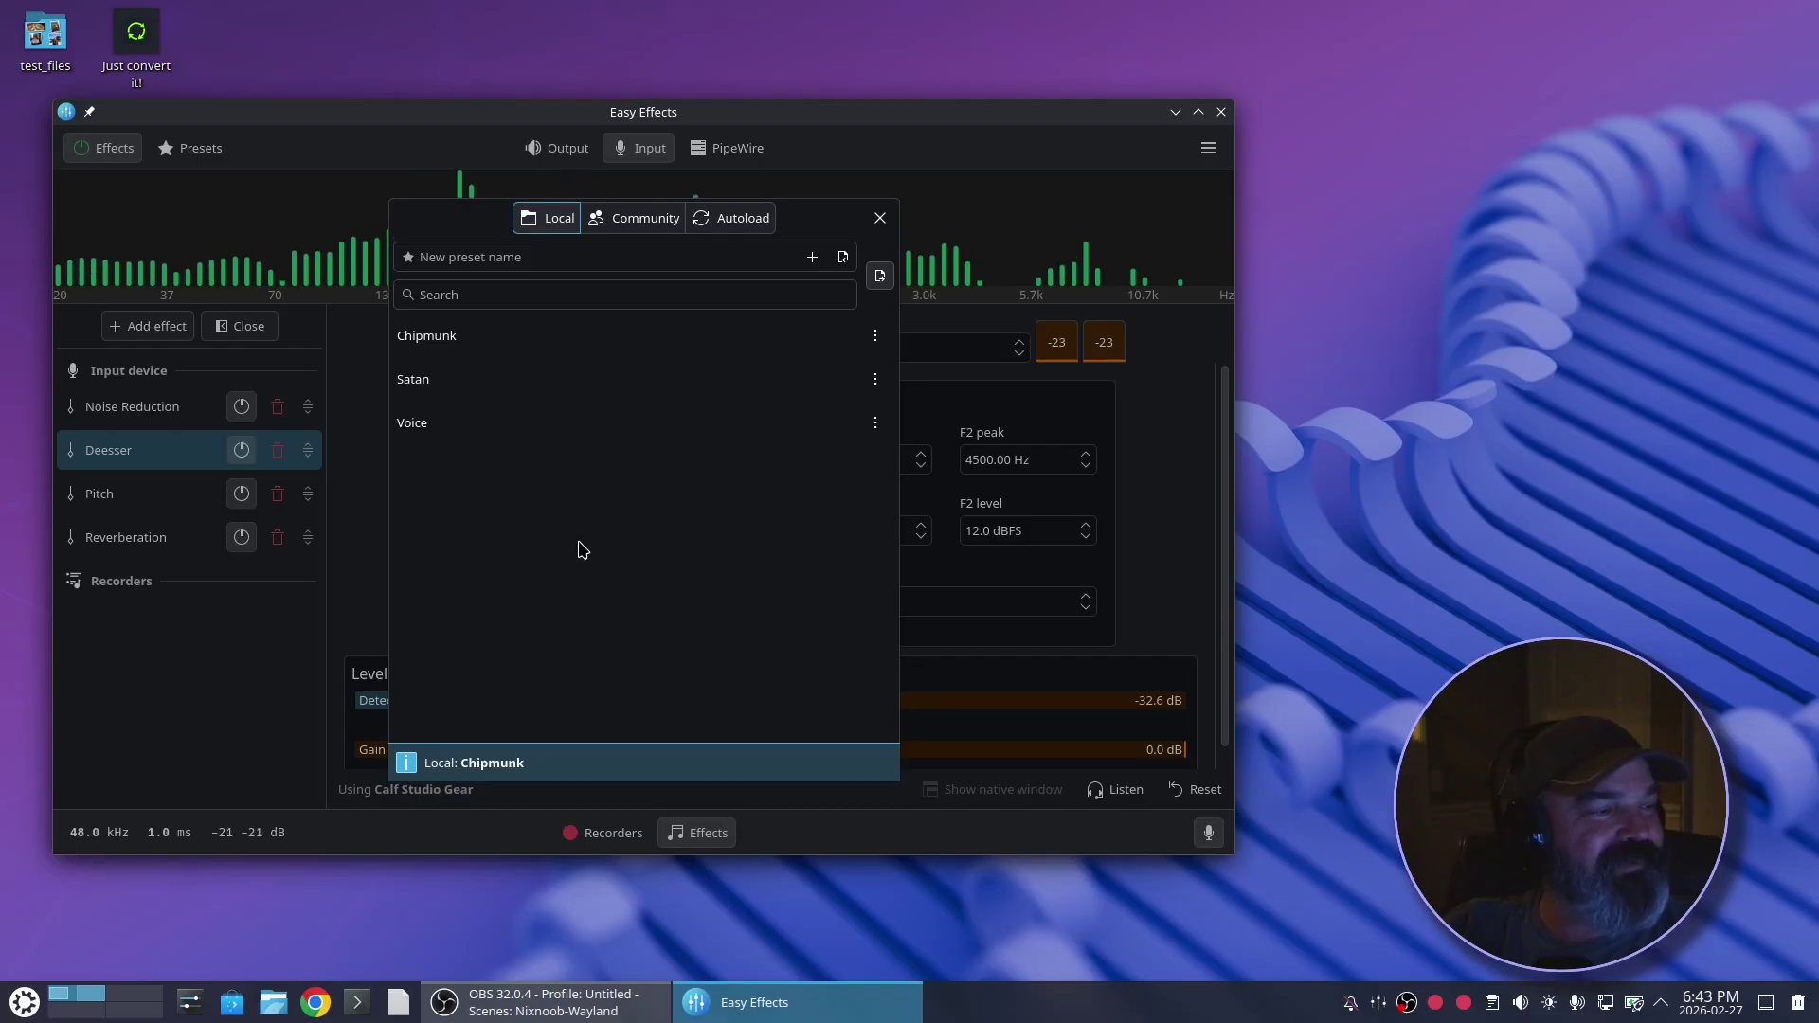
click(635, 379)
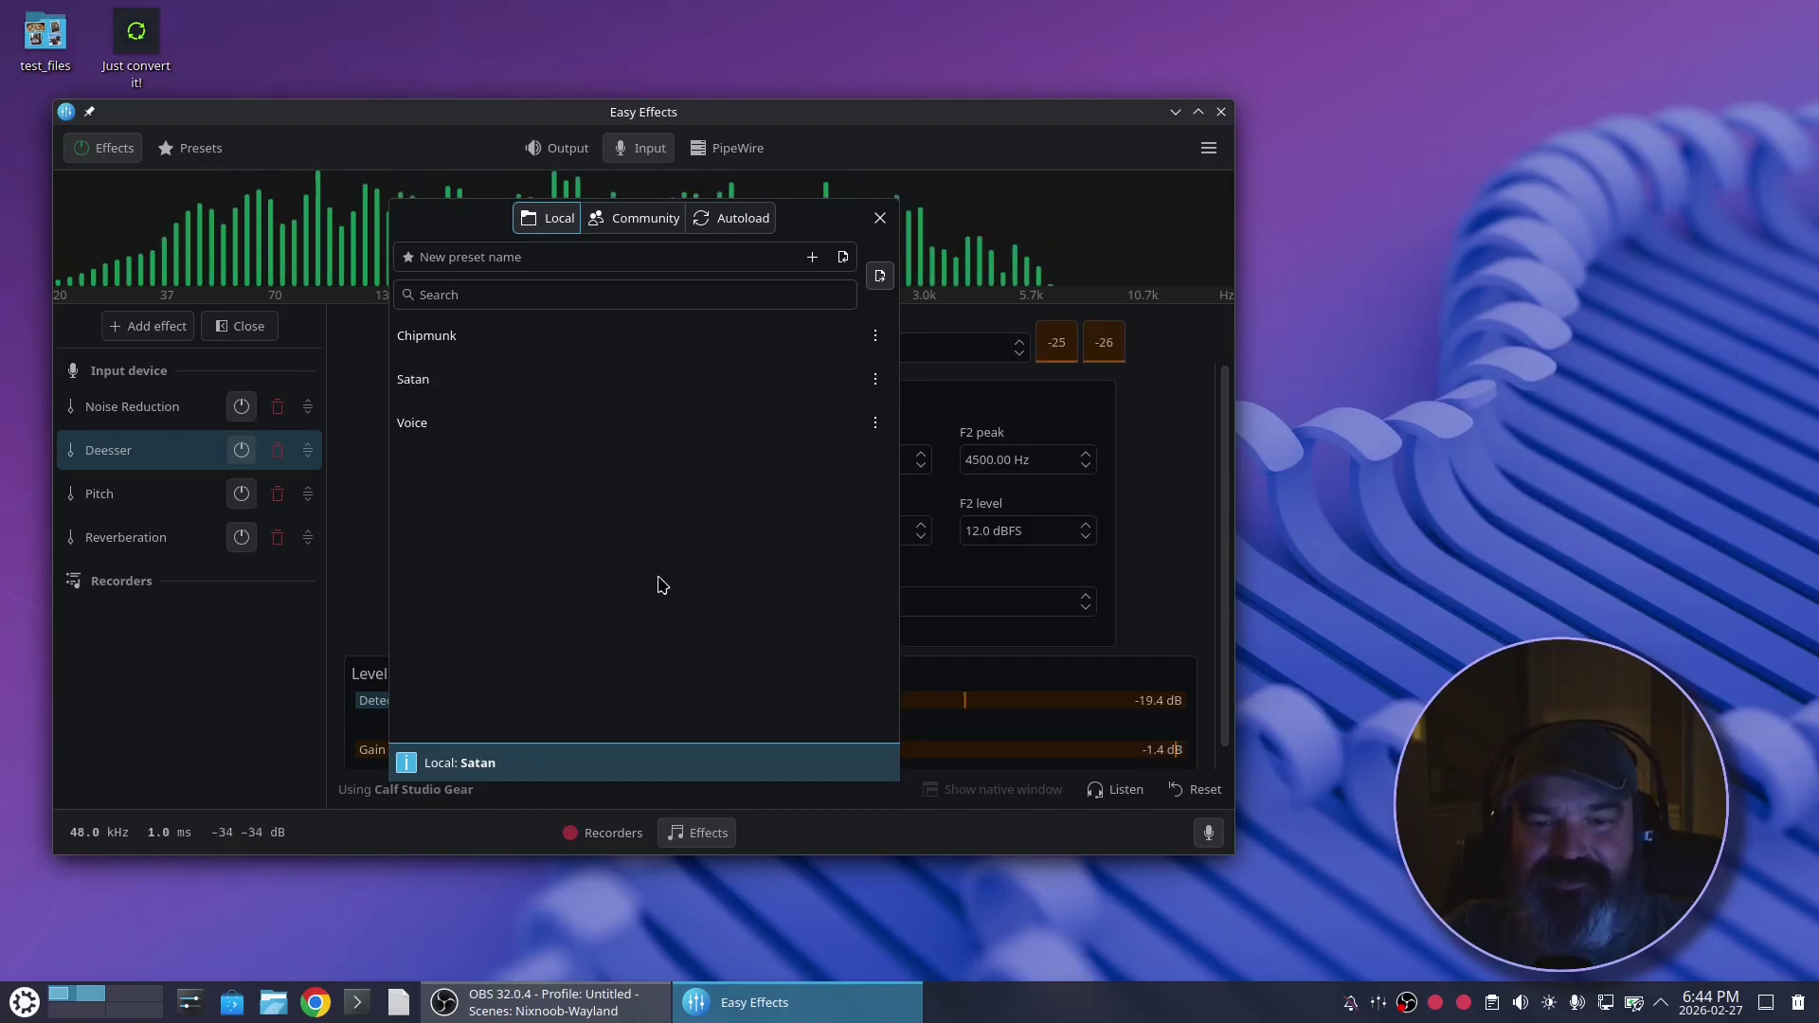
click(414, 422)
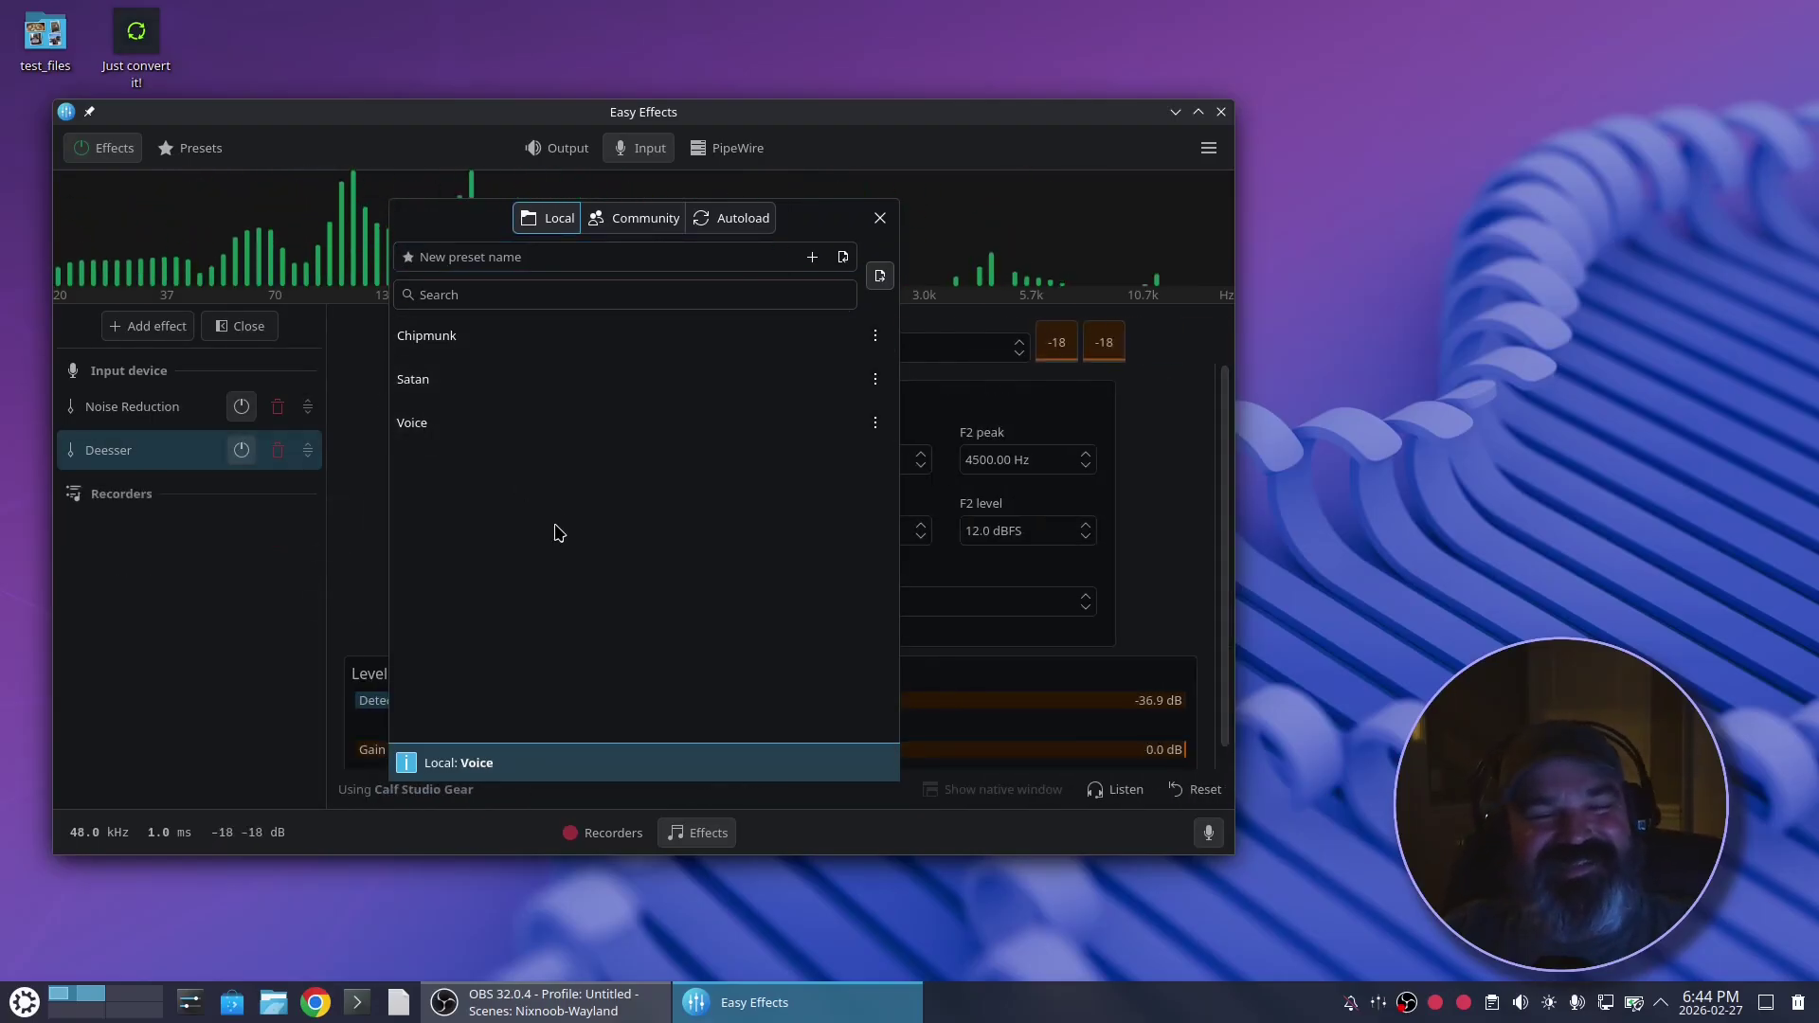
click(1222, 112)
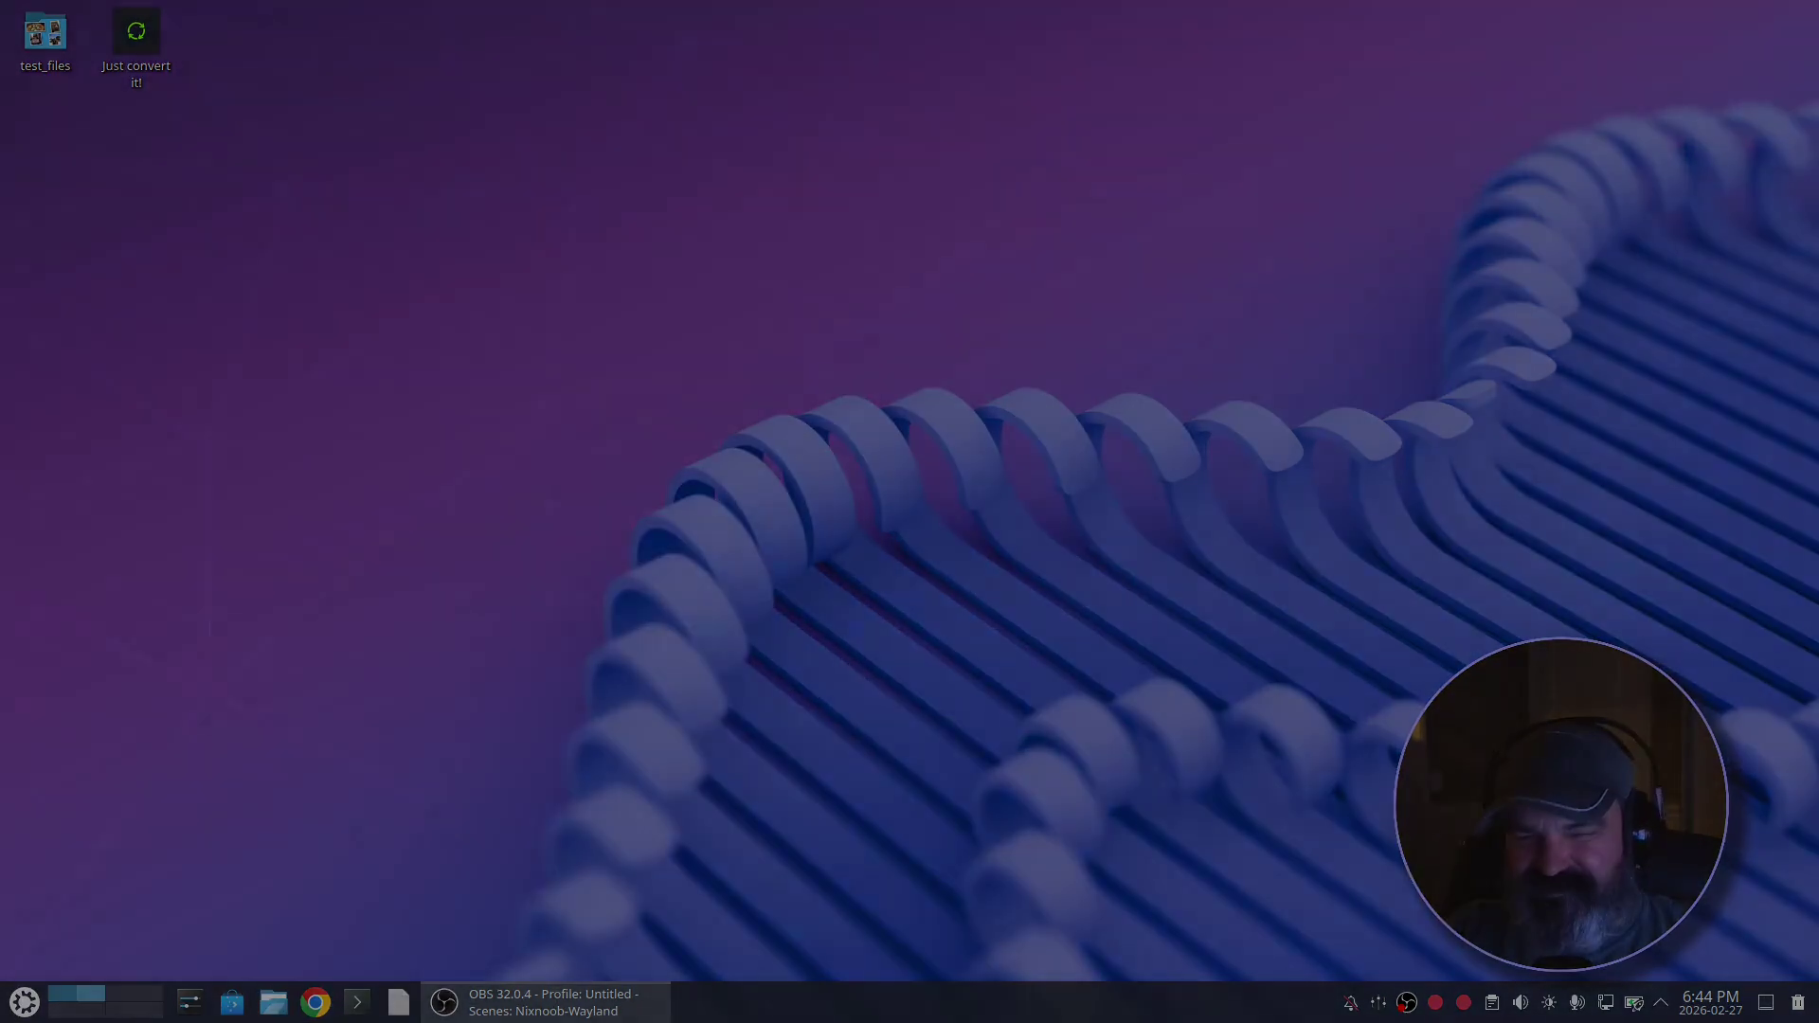